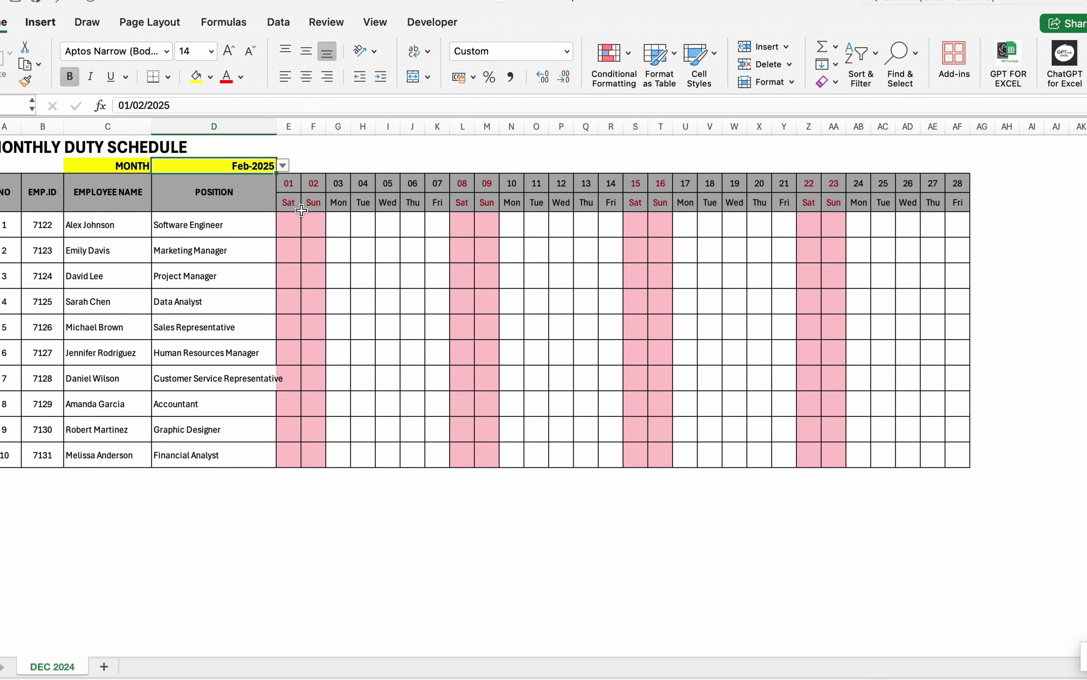
# Step: Switch the duty schedule's month in D2 to Mar-2025, Apr-2025 and finally May-2025
pyautogui.click(283, 166)
pyautogui.click(254, 231)
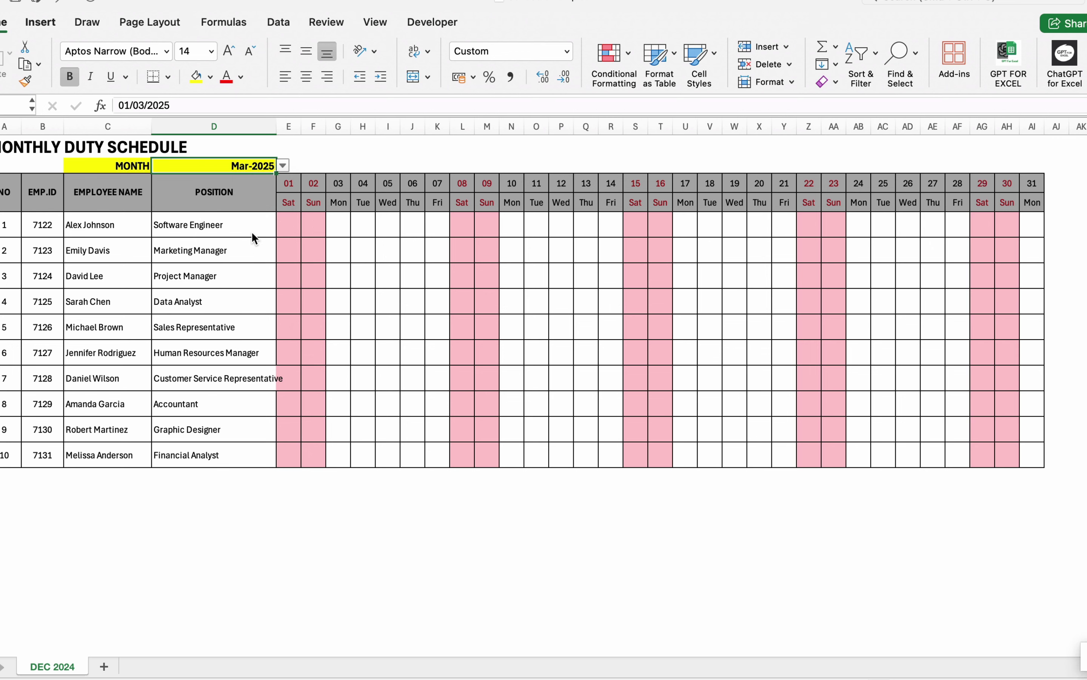
pyautogui.click(283, 165)
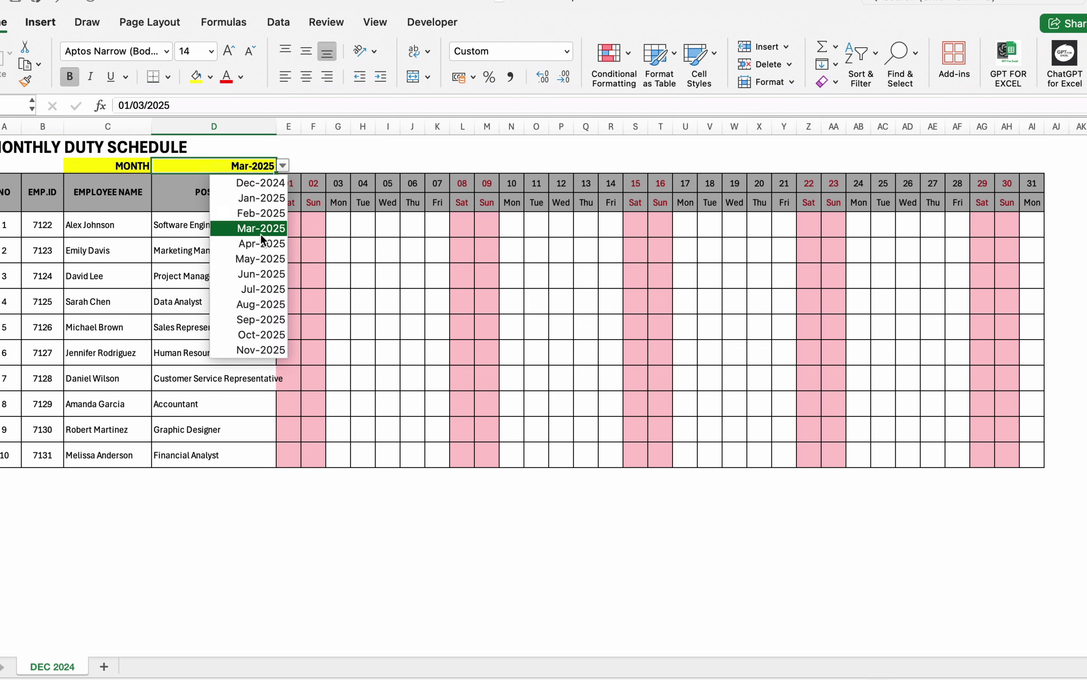
pyautogui.click(259, 244)
pyautogui.click(283, 165)
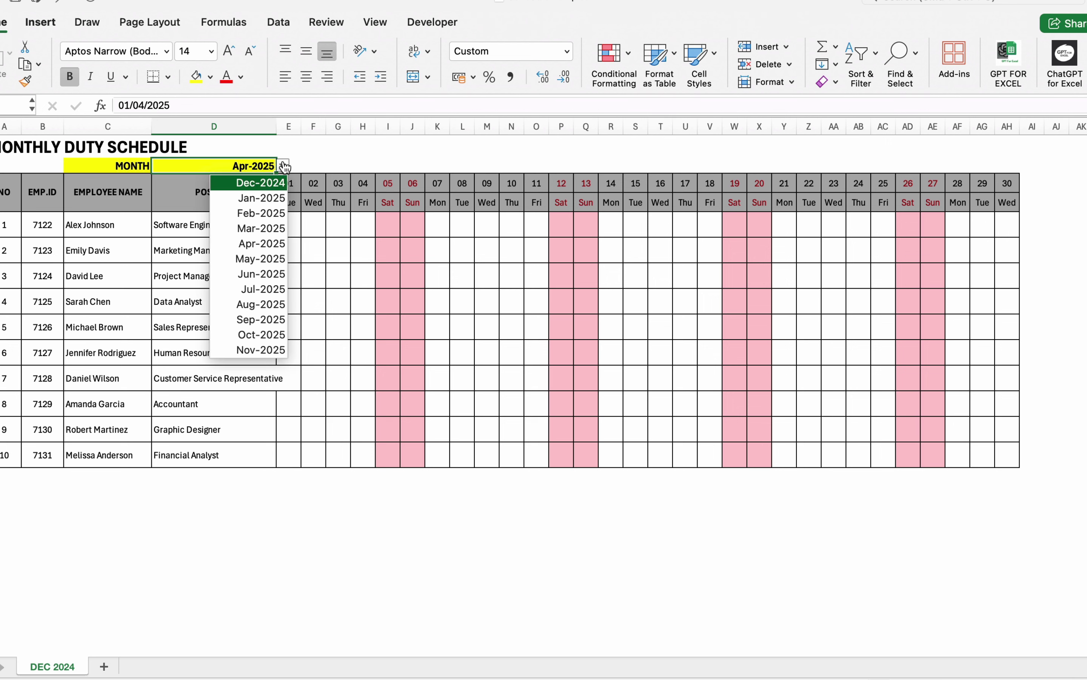
pyautogui.click(259, 260)
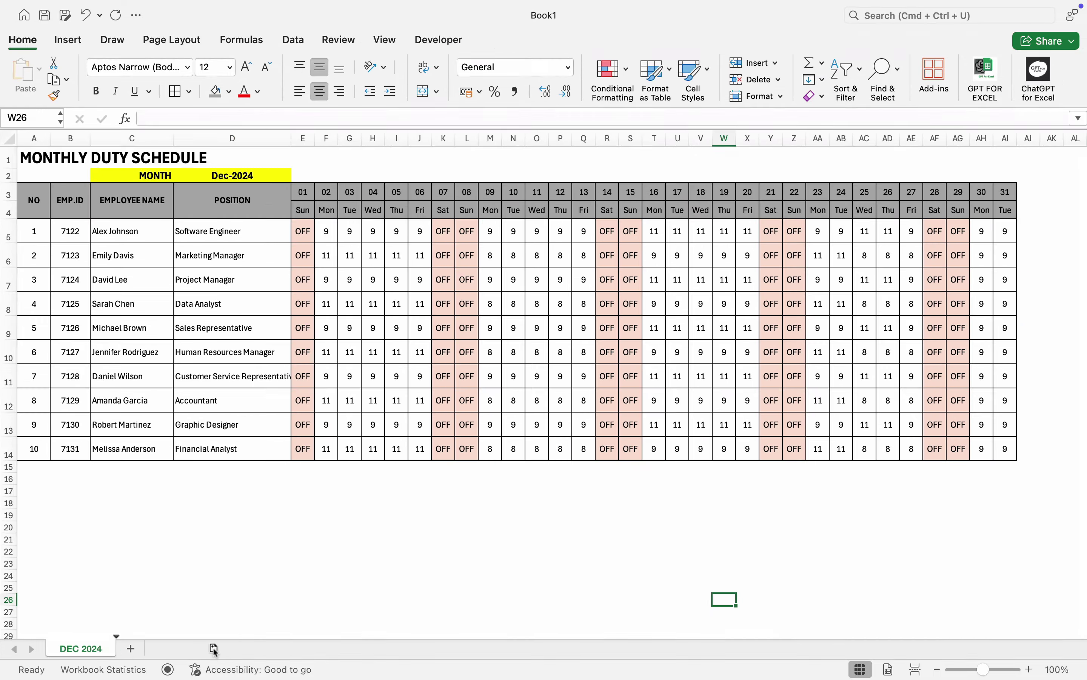
# Step: Duplicate the DEC 2024 sheet and rename the copy JAN 2025
pyautogui.moveTo(67, 661); pyautogui.dragTo(127, 664)
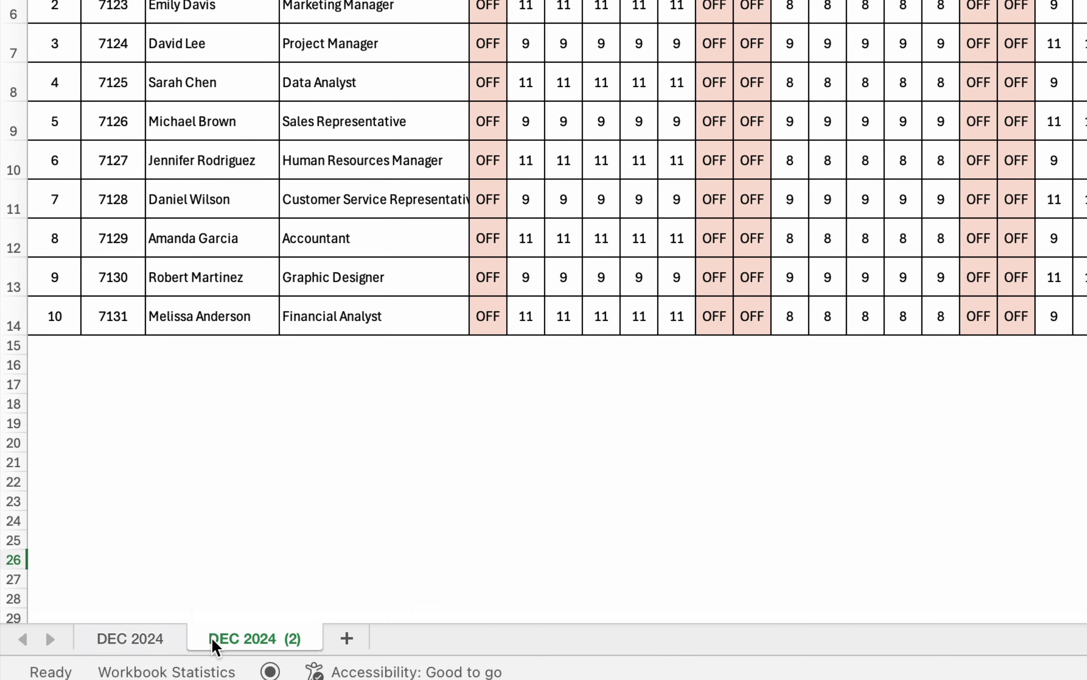
pyautogui.rightClick(216, 646)
pyautogui.click(283, 412)
pyautogui.write('JAN')
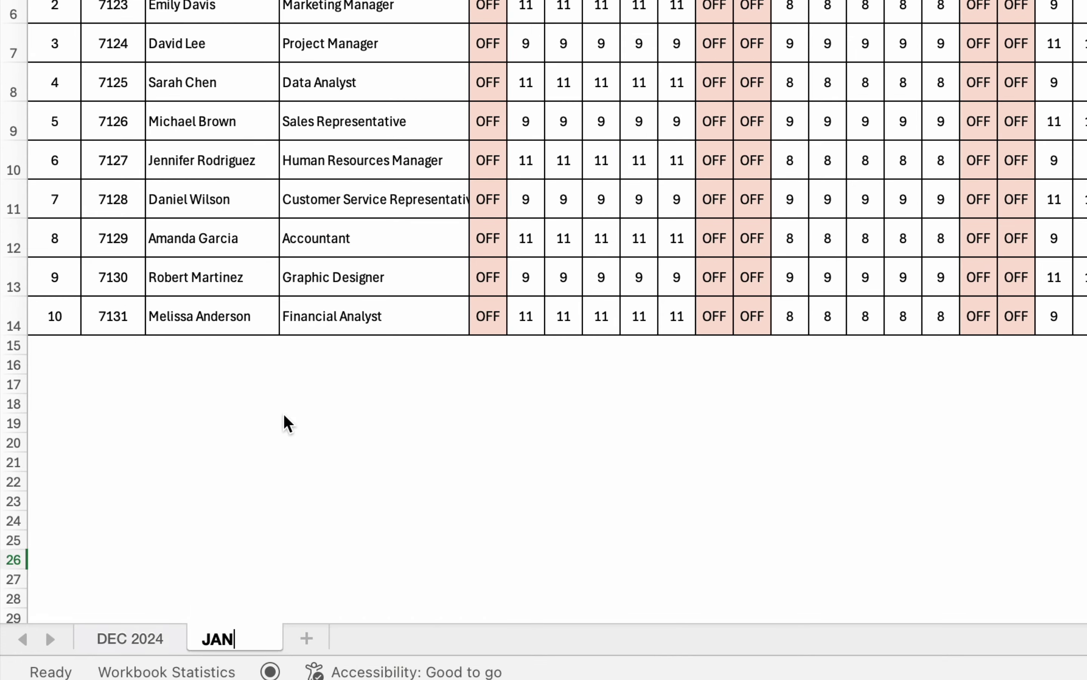
pyautogui.write(' 2025')
pyautogui.press('Return')
# Step: Clear the shift entries of all ten employees for days 01 to 31
pyautogui.moveTo(34, 225); pyautogui.dragTo(1048, 548)
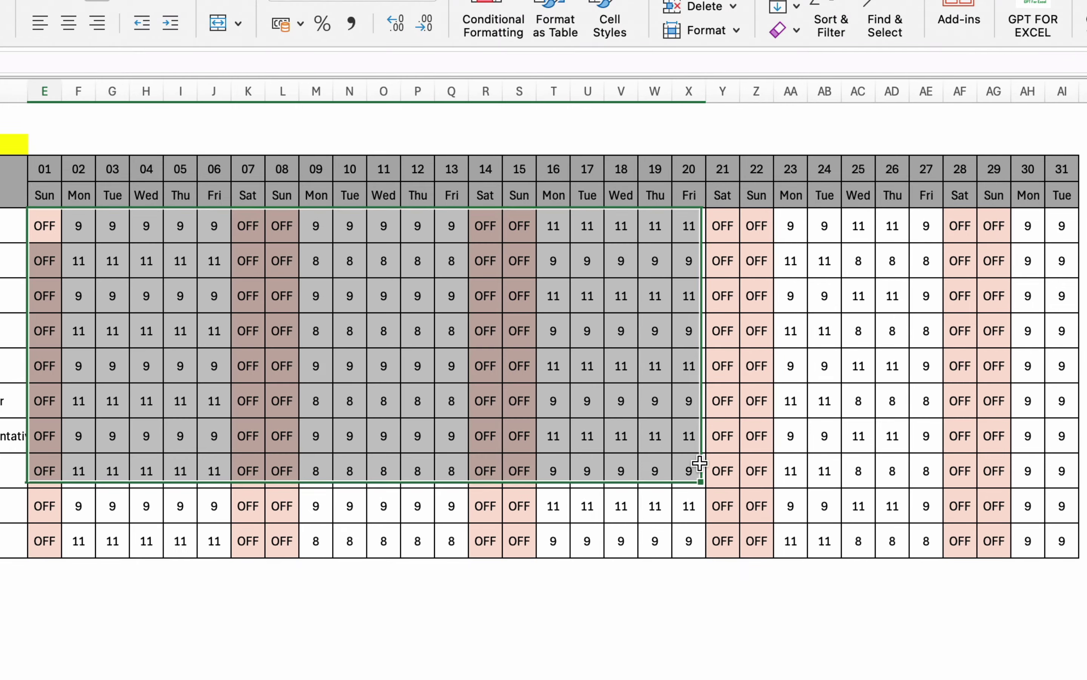
pyautogui.press('Delete')
pyautogui.press('Up')
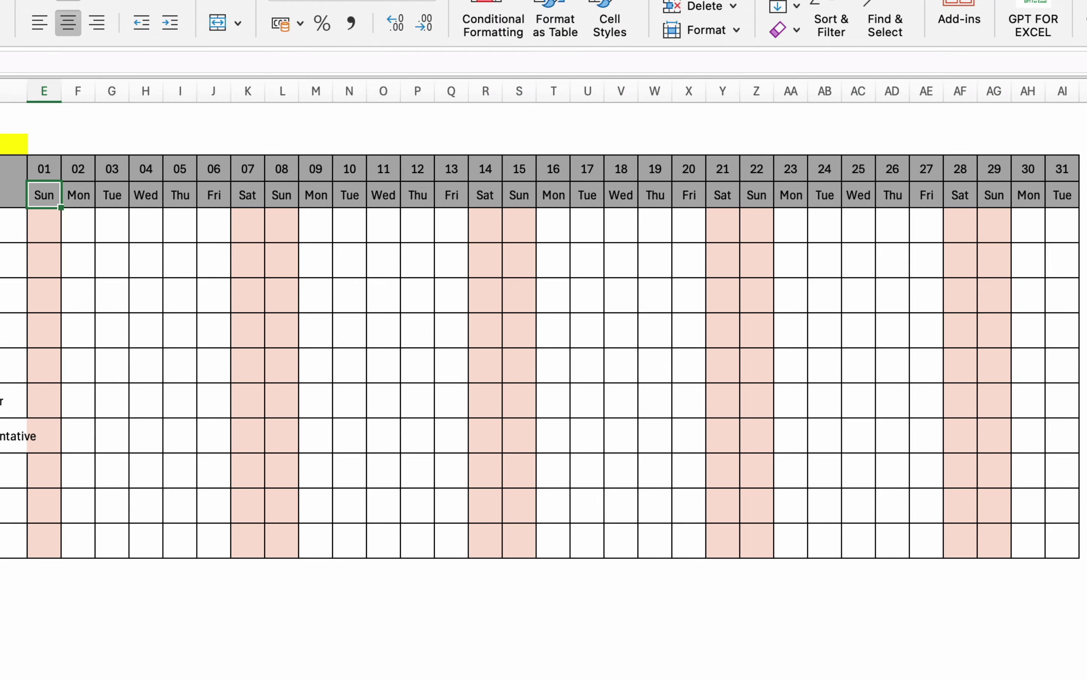
# Step: Set the schedule's month cell to Jan 2025
pyautogui.click(14, 144)
pyautogui.write('Jan 2025')
pyautogui.press('Tab')
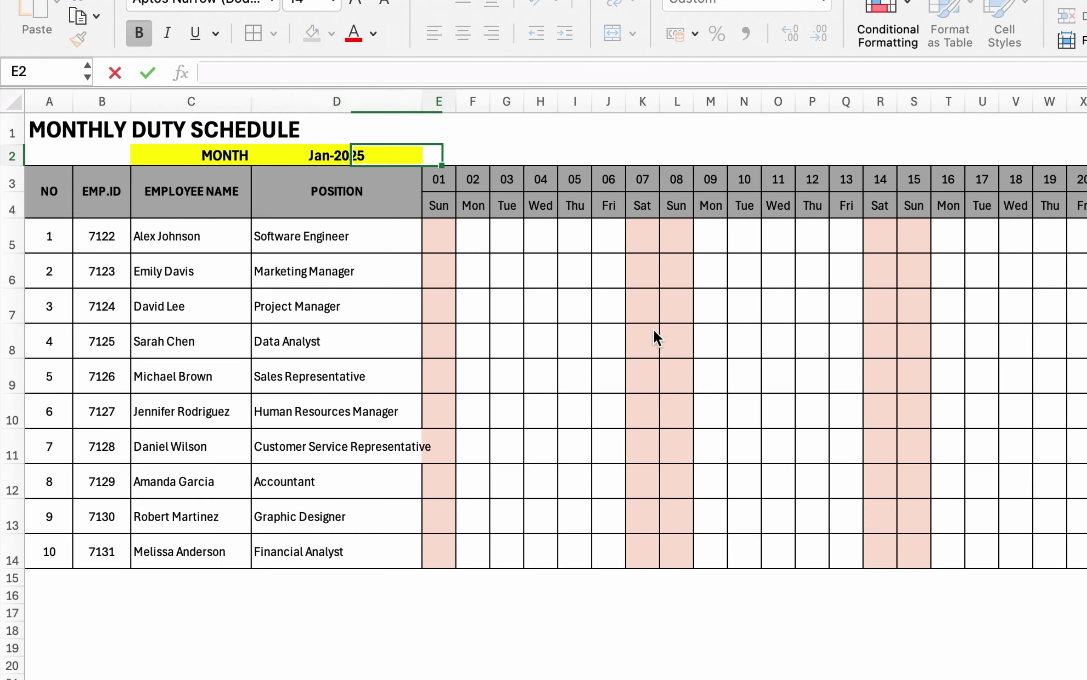
# Step: Enter Wed and Thu as the weekdays of days 01 and 02 and fill the series across to day 31
pyautogui.click(436, 205)
pyautogui.write('Wed')
pyautogui.press('Tab')
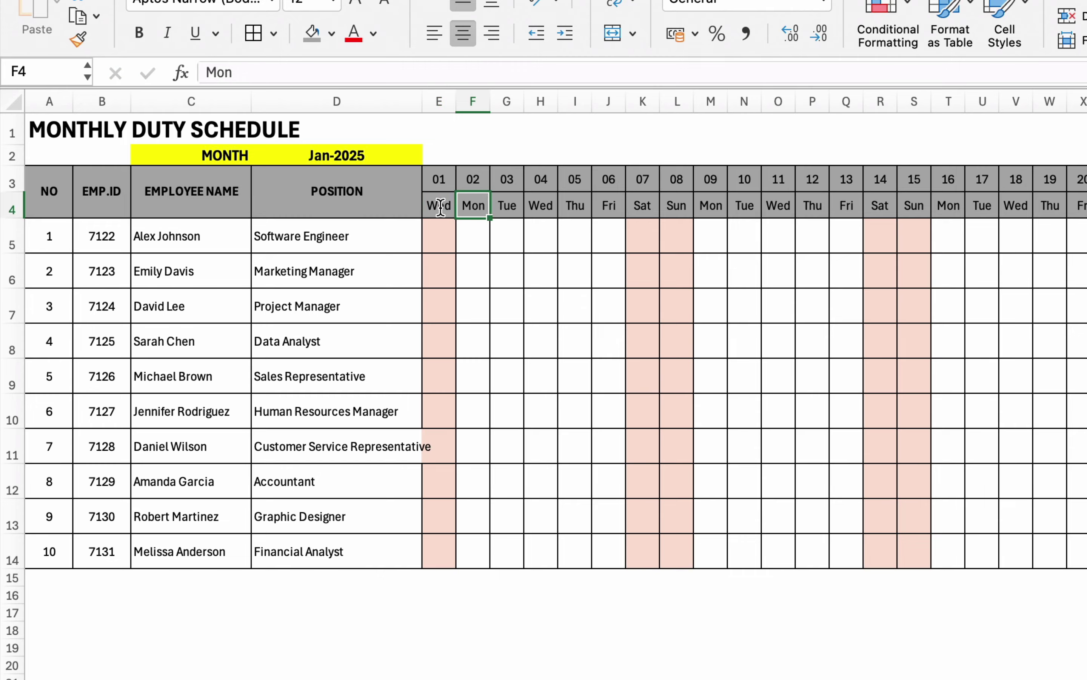
pyautogui.write('Thu')
pyautogui.press('Tab')
pyautogui.hotkey('shift', 'Tab')
pyautogui.moveTo(438, 208); pyautogui.dragTo(1031, 222)
# Step: Remove the fill color from the whole shift grid, days 01 to 31 for all employees
pyautogui.moveTo(342, 276); pyautogui.dragTo(1029, 512)
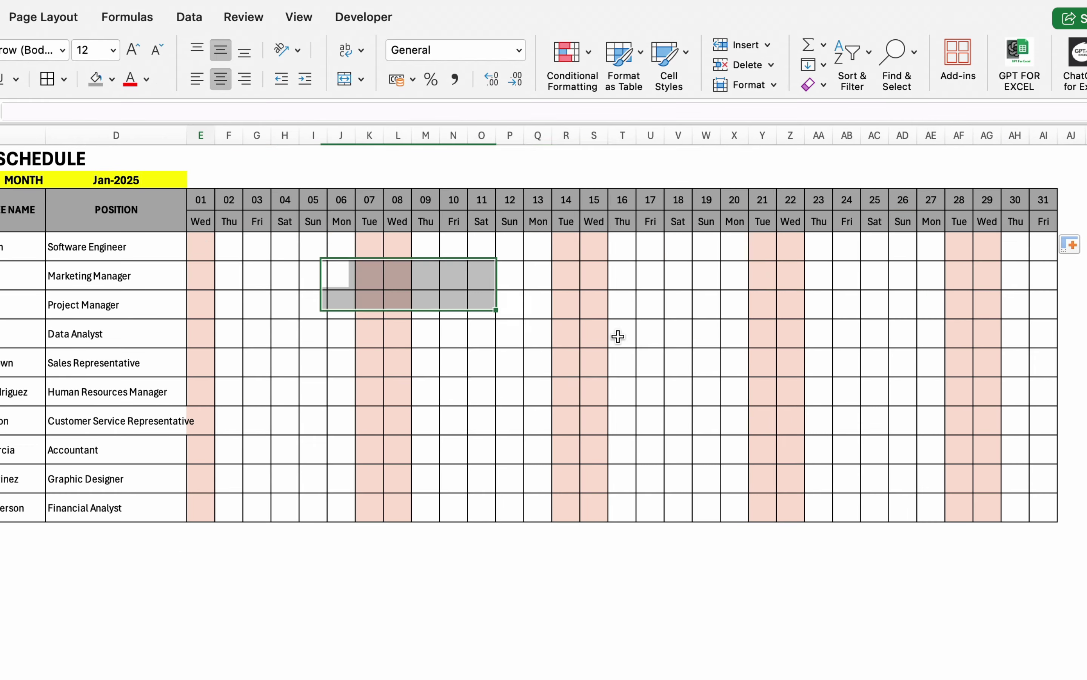
pyautogui.click(112, 79)
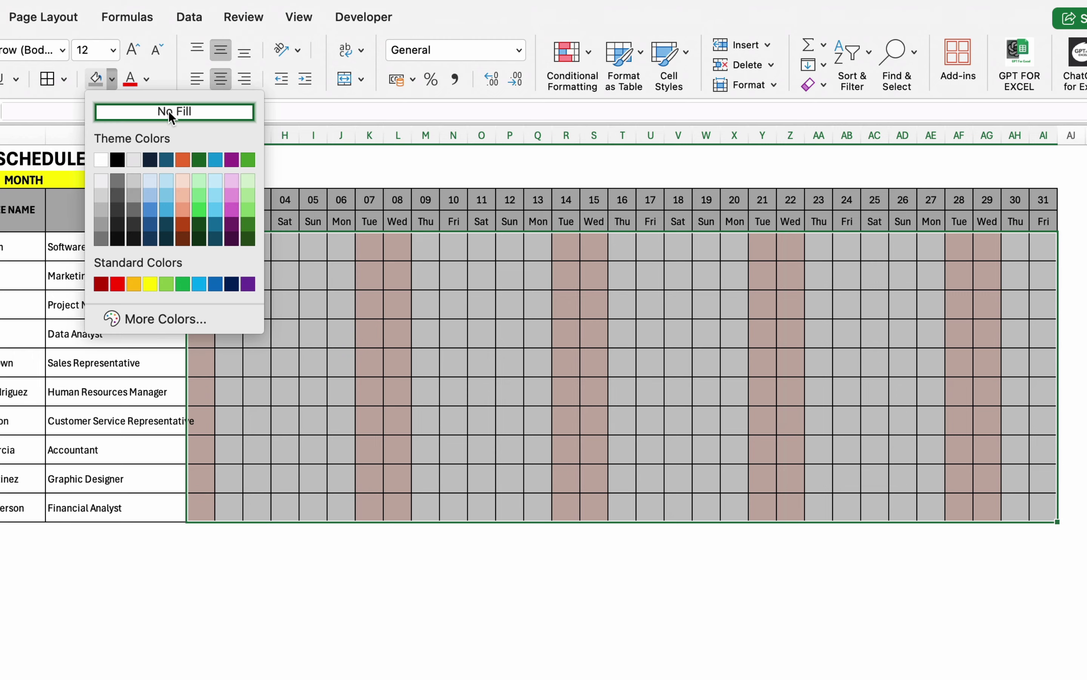
pyautogui.click(158, 115)
pyautogui.click(409, 392)
# Step: Shade the Saturday and Sunday cells of days 04 and 05 light orange for all employees and copy them
pyautogui.moveTo(286, 239); pyautogui.dragTo(313, 512)
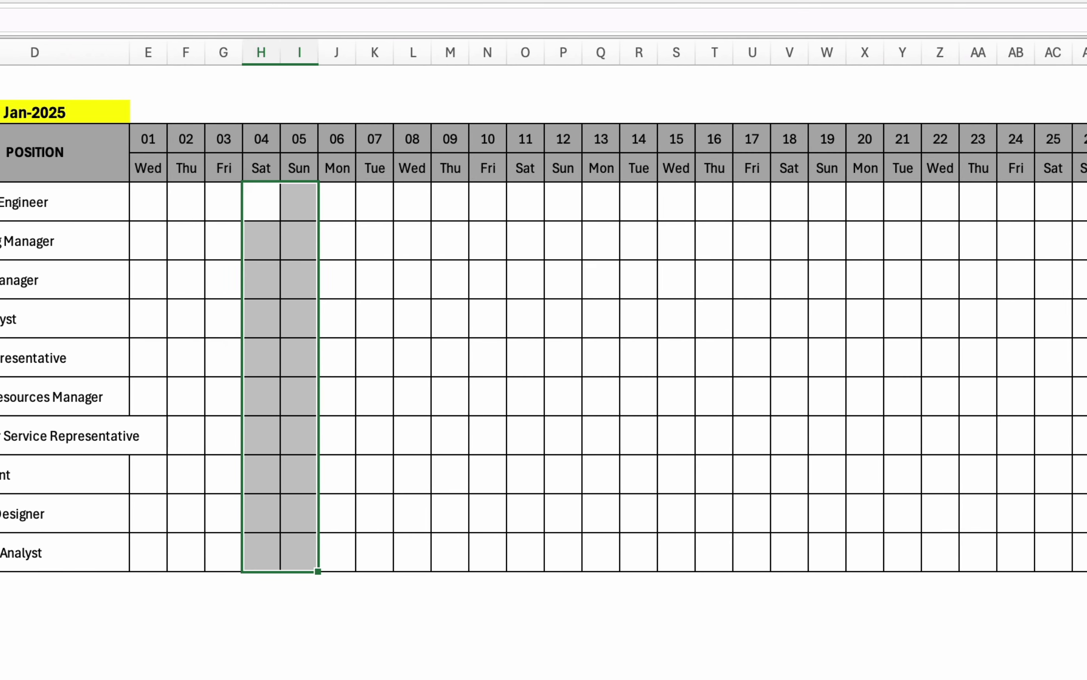
pyautogui.click(70, 182)
pyautogui.hotkey('ctrl', 'c')
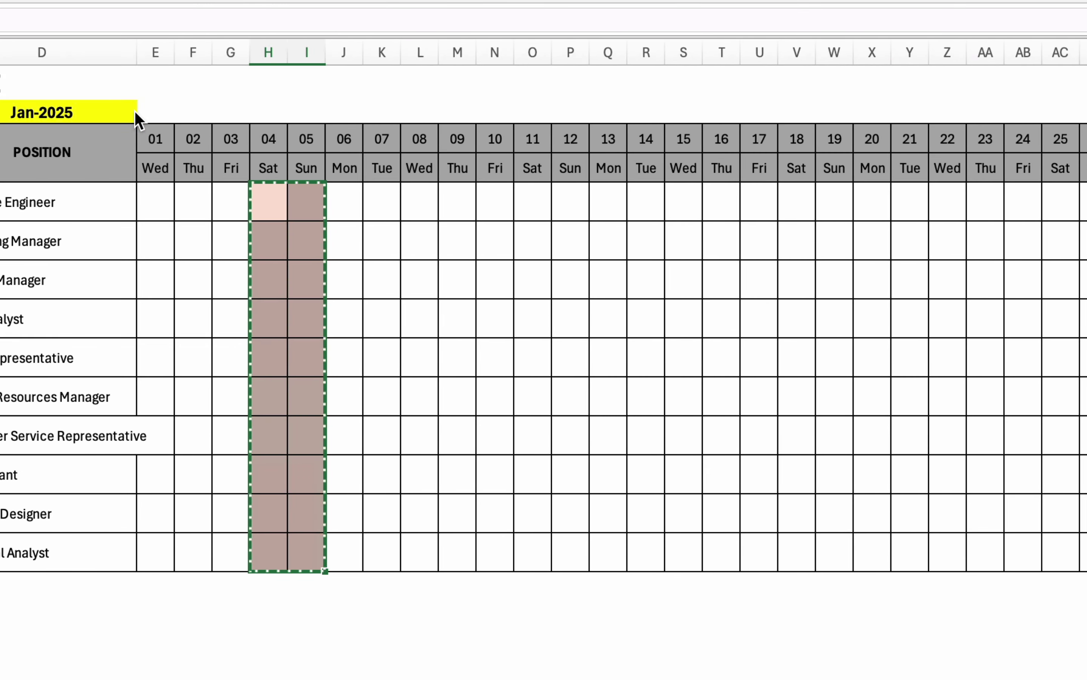
# Step: Paste the shaded weekend block onto the weekends starting on days 11, 18 and 25
pyautogui.click(538, 202)
pyautogui.hotkey('ctrl', 'v')
pyautogui.click(796, 194)
pyautogui.hotkey('ctrl', 'v')
pyautogui.hscroll(6, 765, 189)
pyautogui.click(827, 195)
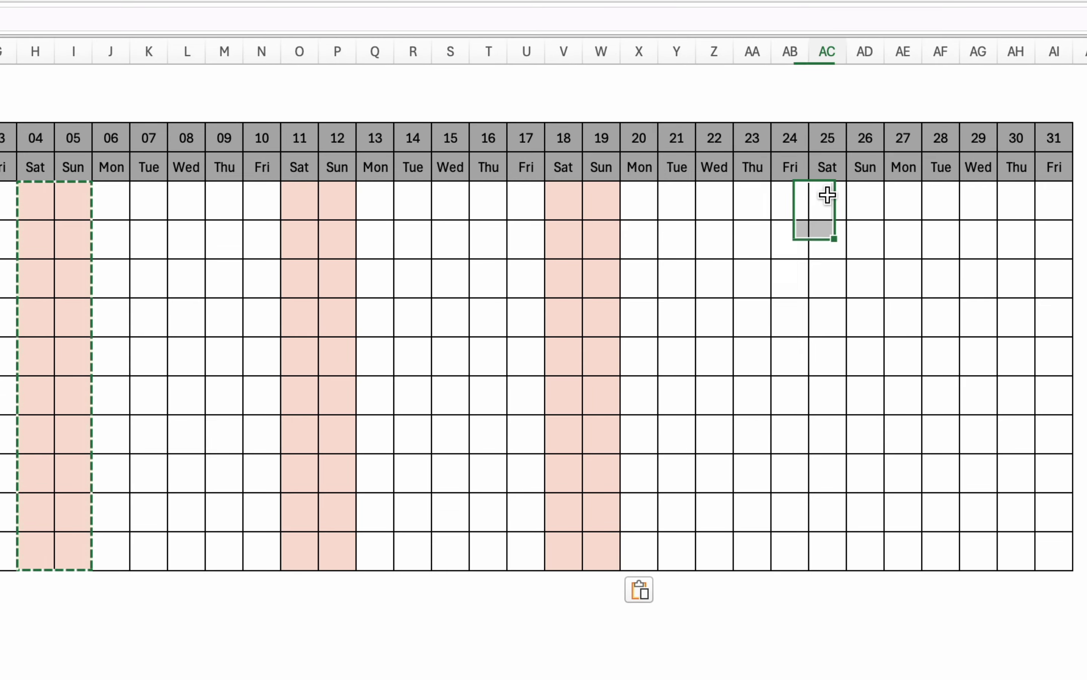
pyautogui.hotkey('ctrl', 'v')
pyautogui.click(752, 672)
pyautogui.press('Escape')
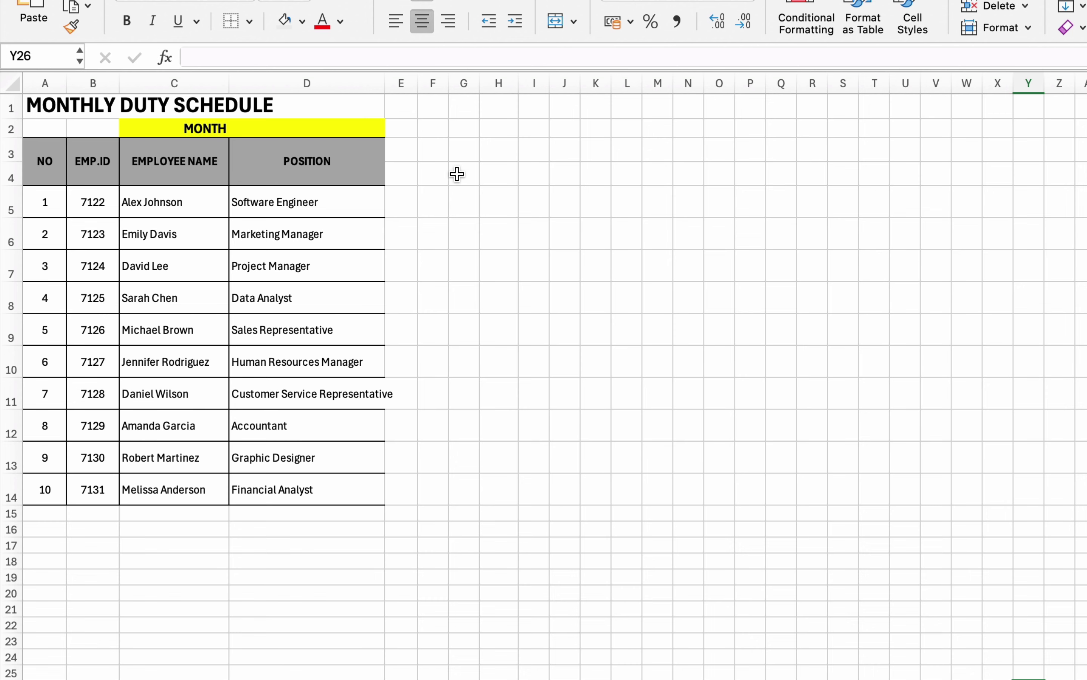
# Step: Enter the date 01 dec 2024 in the month cell D2 of the blank schedule
pyautogui.click(367, 130)
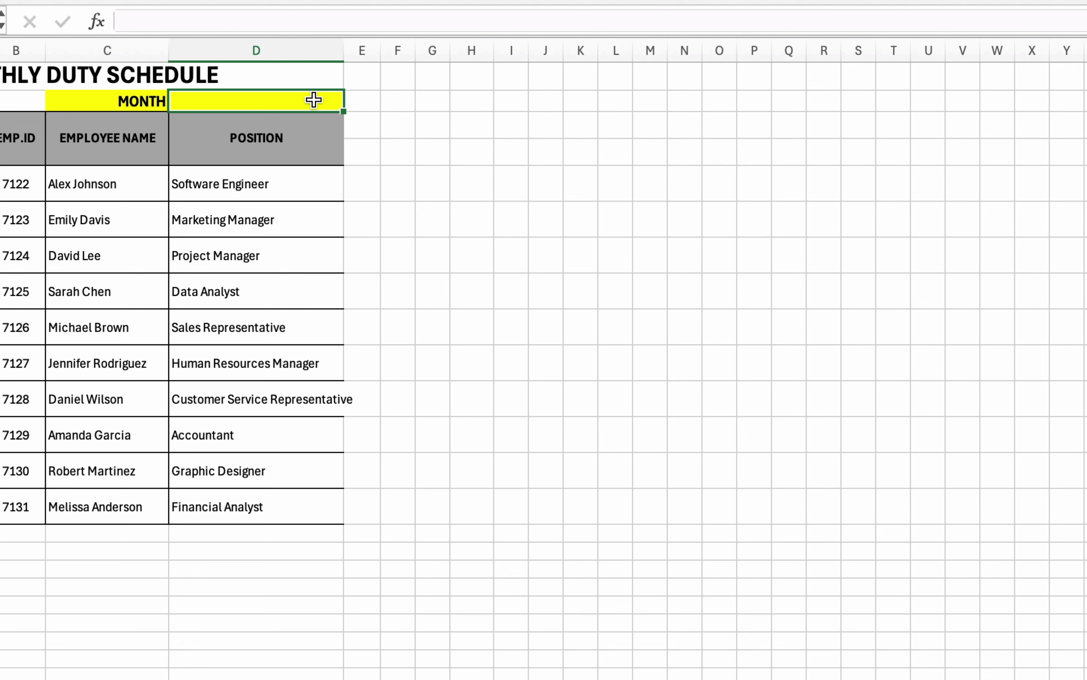
pyautogui.write('01')
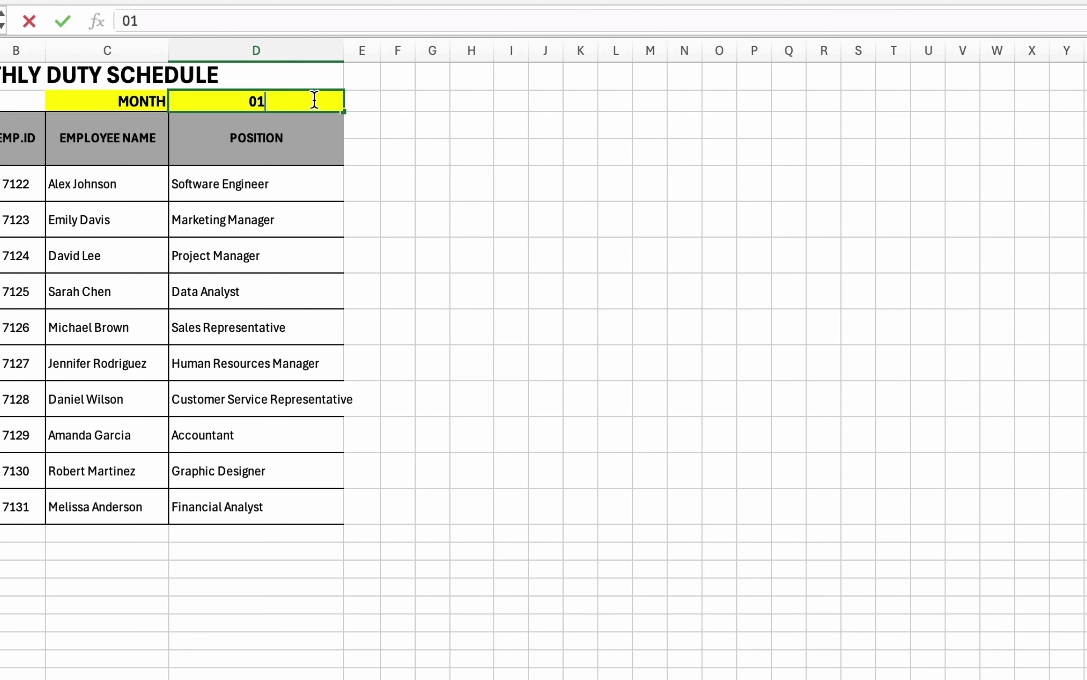
pyautogui.write(' dec 2024')
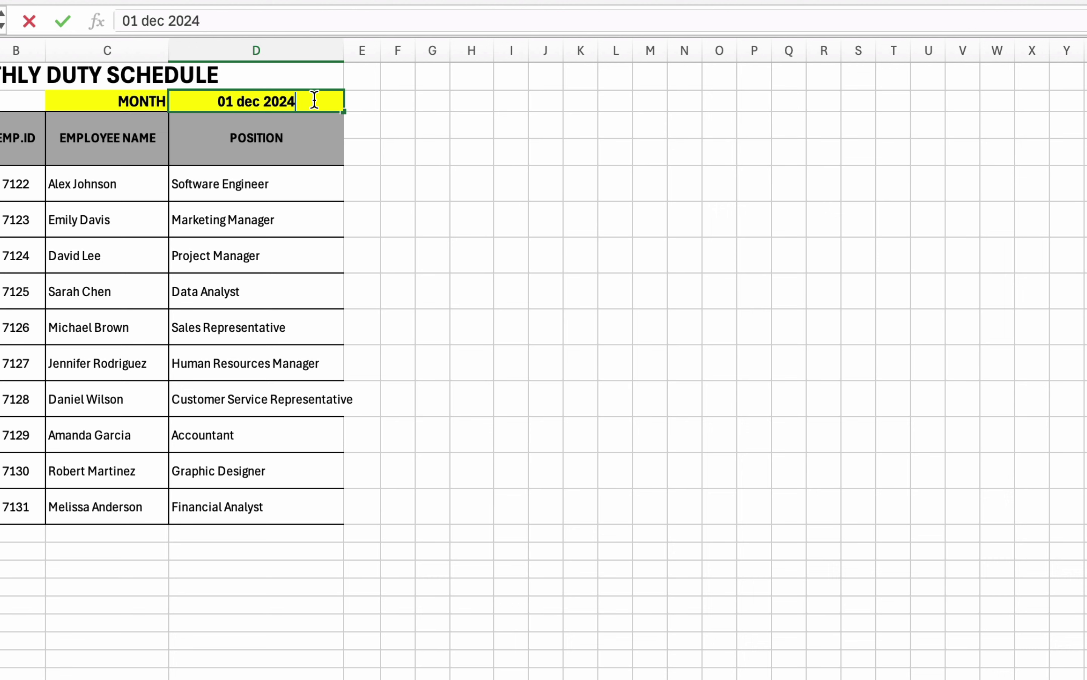
pyautogui.press('Return')
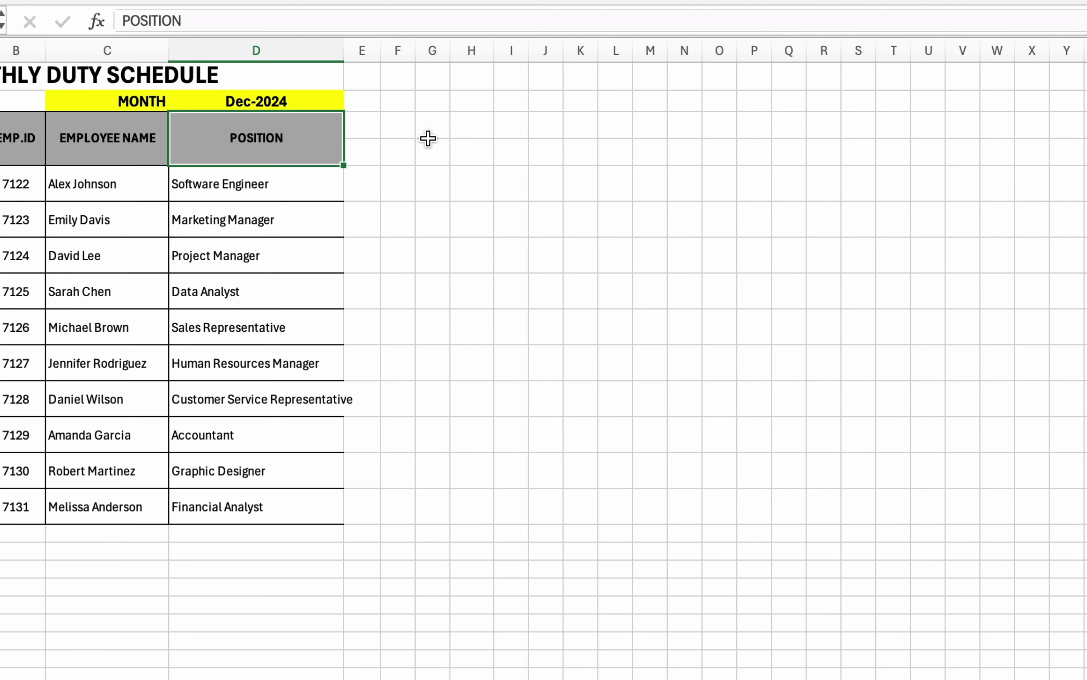
# Step: Link cell E3 to the month with the formula =D2 and widen column E to fit the date
pyautogui.click(360, 130)
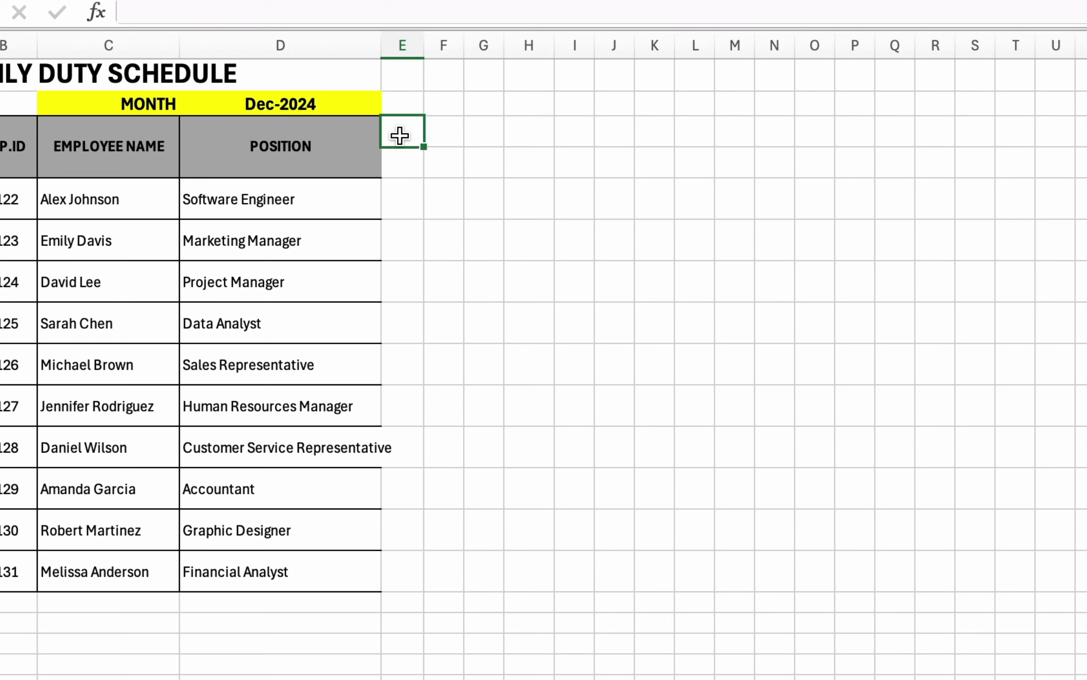
pyautogui.write('=')
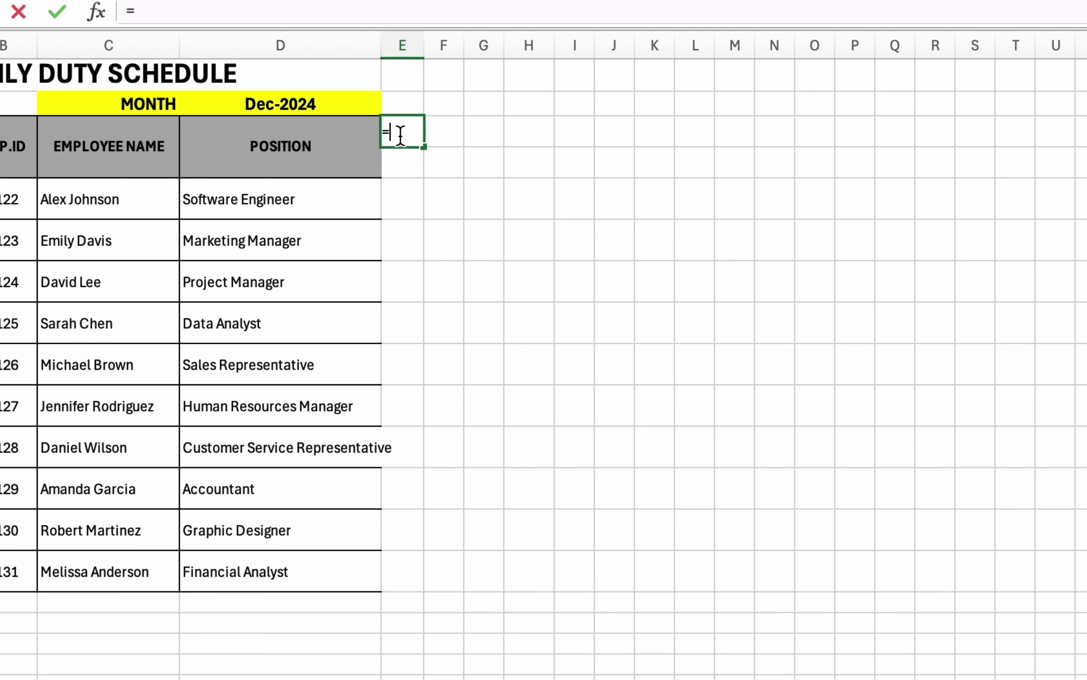
pyautogui.click(286, 104)
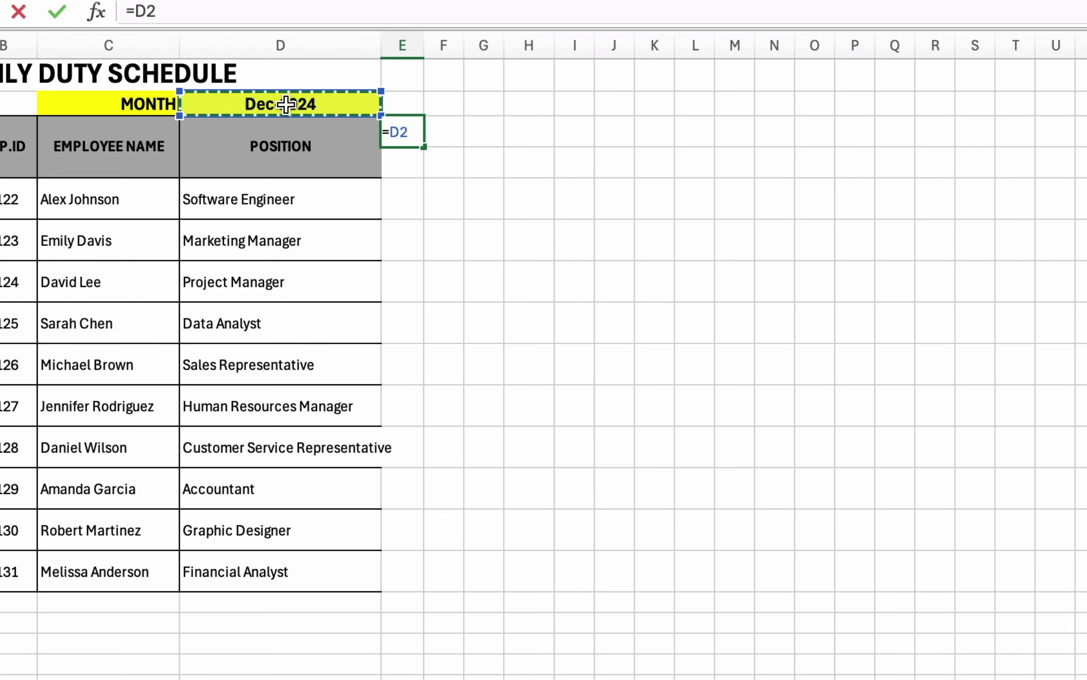
pyautogui.press('Return')
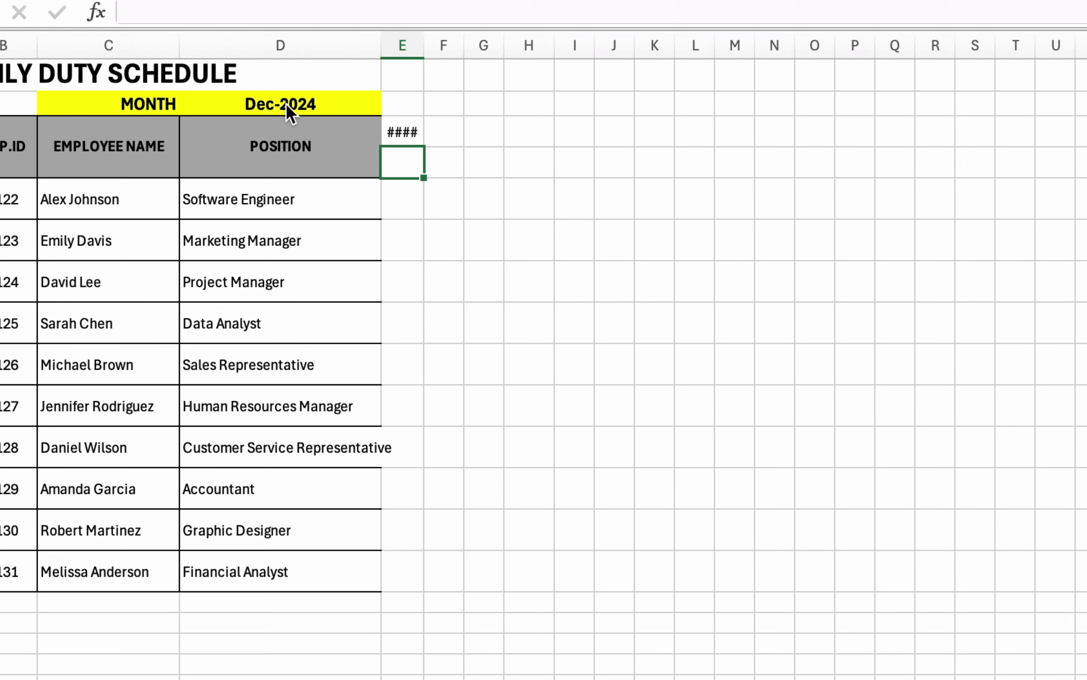
pyautogui.click(409, 133)
pyautogui.moveTo(423, 51); pyautogui.dragTo(456, 51)
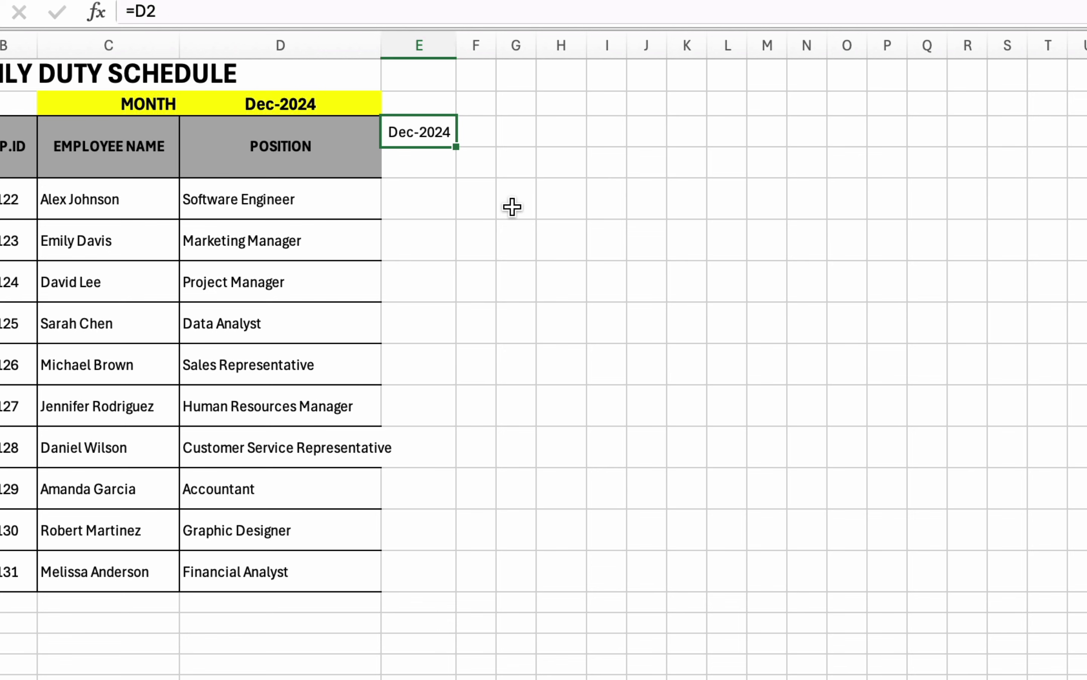
# Step: Apply the custom number format dd to E3 and narrow column E to fit the day number
pyautogui.rightClick(425, 134)
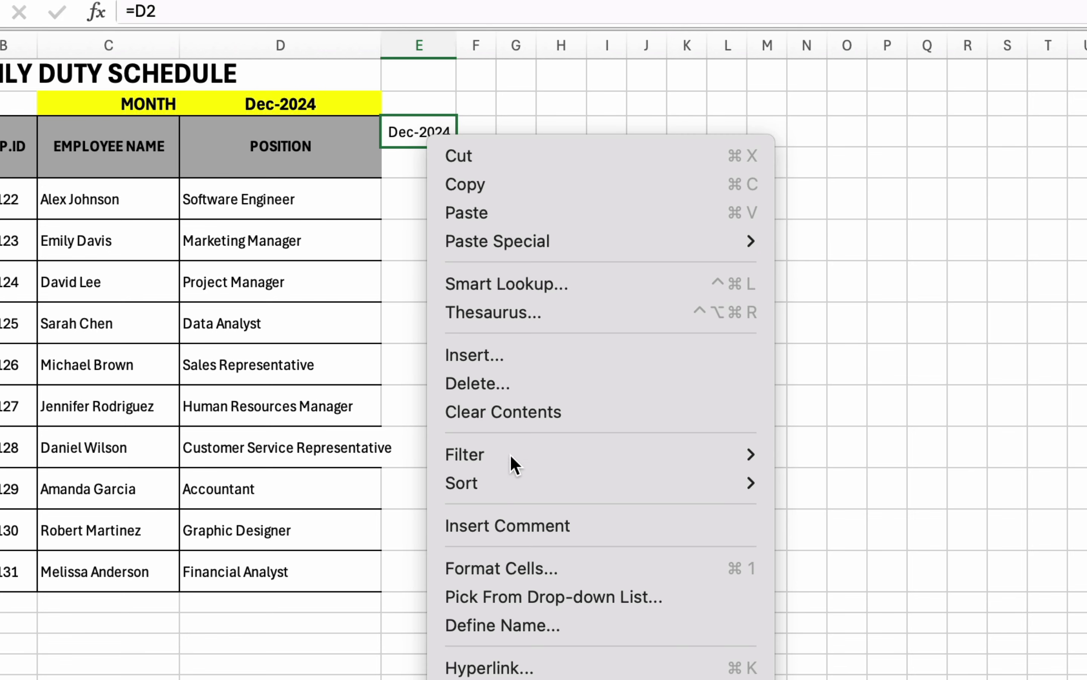
pyautogui.click(499, 564)
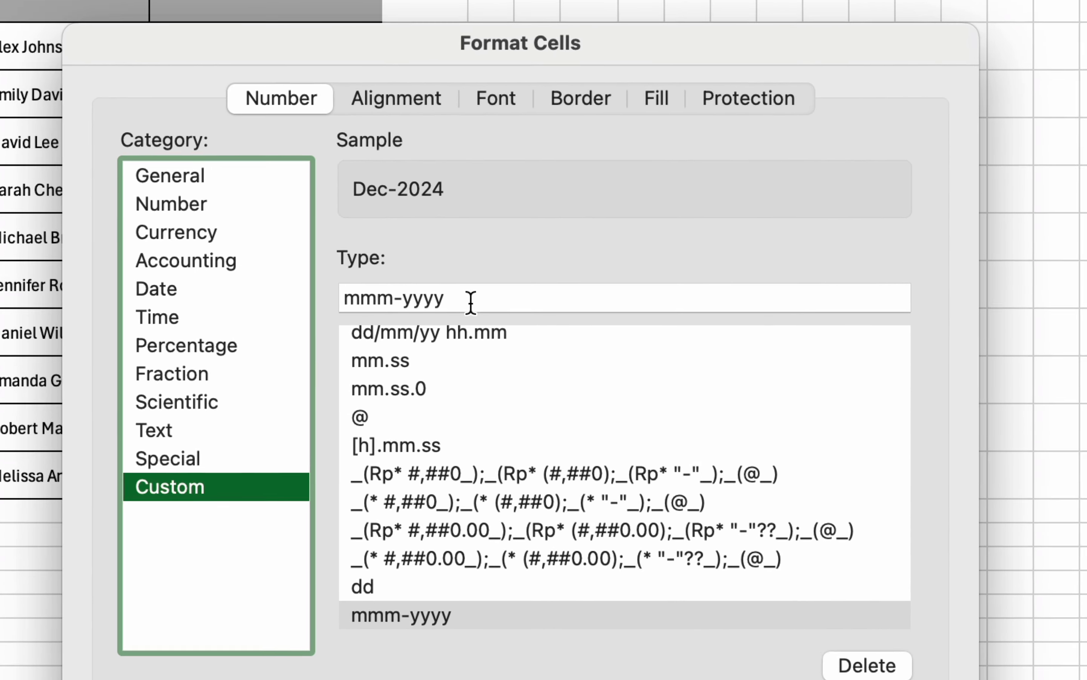
pyautogui.click(457, 302)
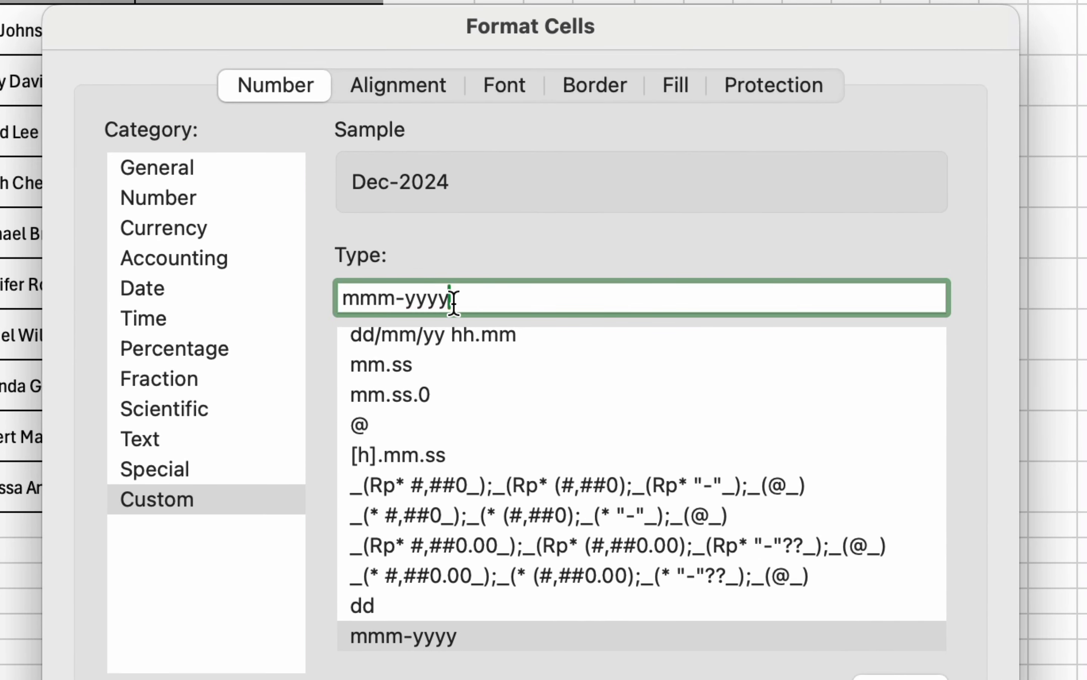
pyautogui.moveTo(439, 301); pyautogui.dragTo(323, 286)
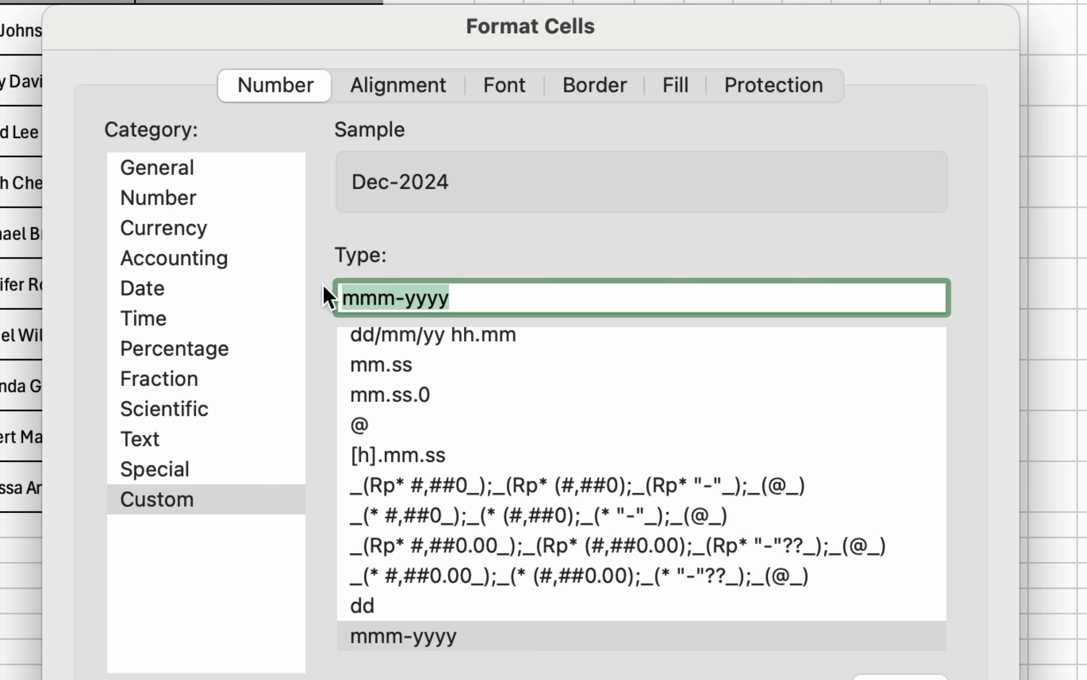
pyautogui.write('dd')
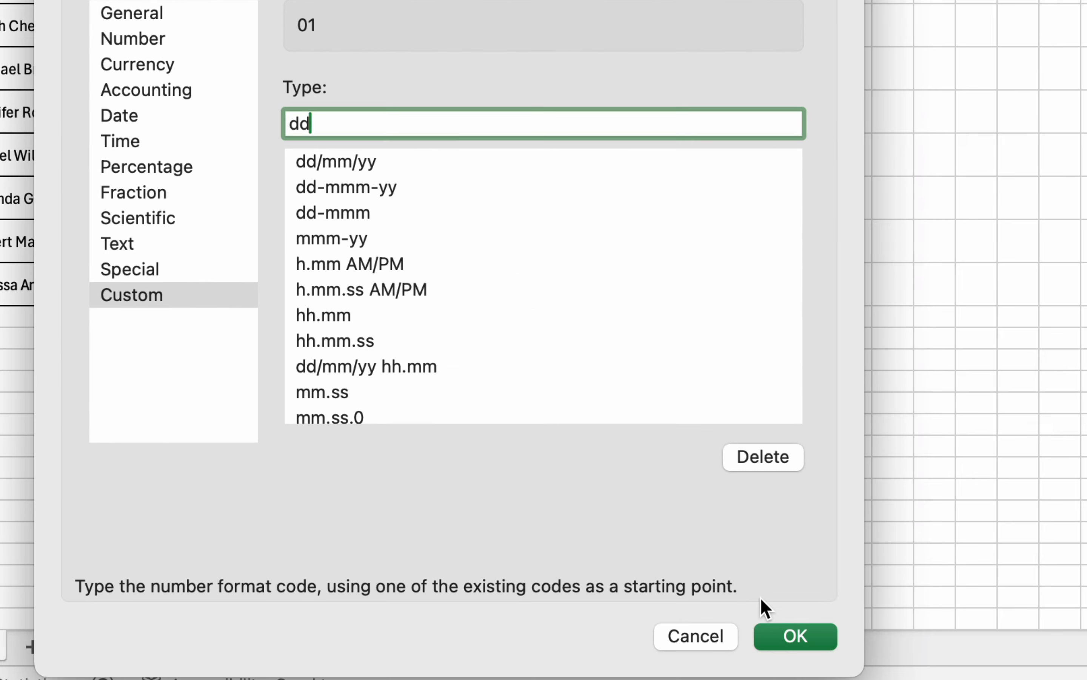
pyautogui.click(809, 640)
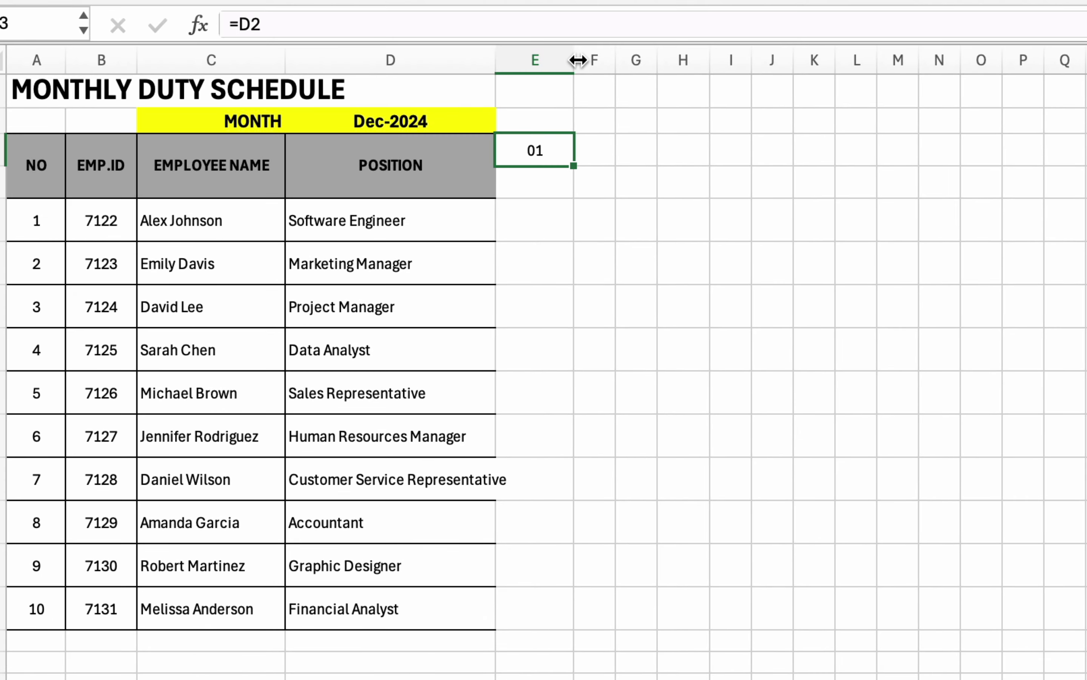
pyautogui.moveTo(577, 59); pyautogui.dragTo(547, 65)
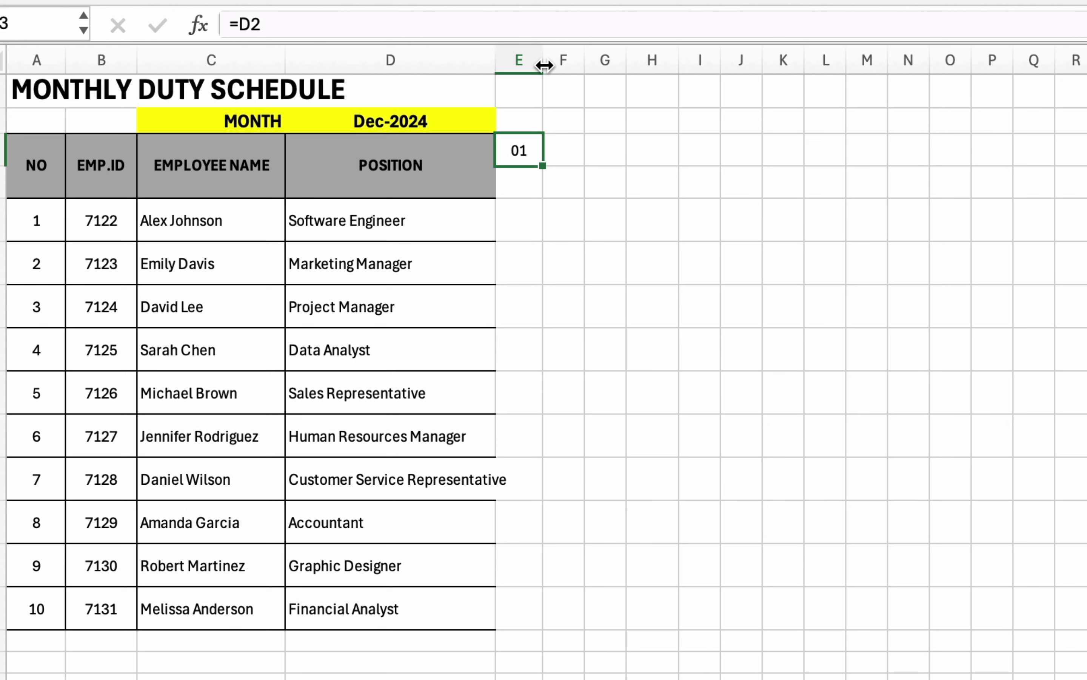
# Step: Enter the formula =E3+1 in F3 to produce the day after the first date
pyautogui.click(576, 151)
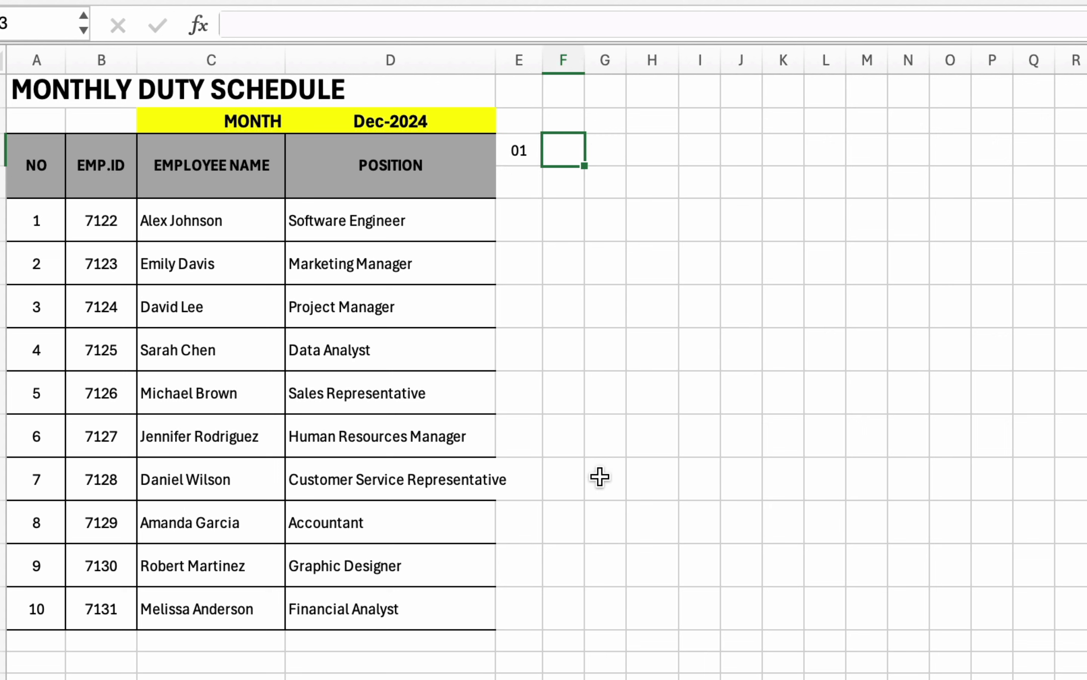
pyautogui.write('=')
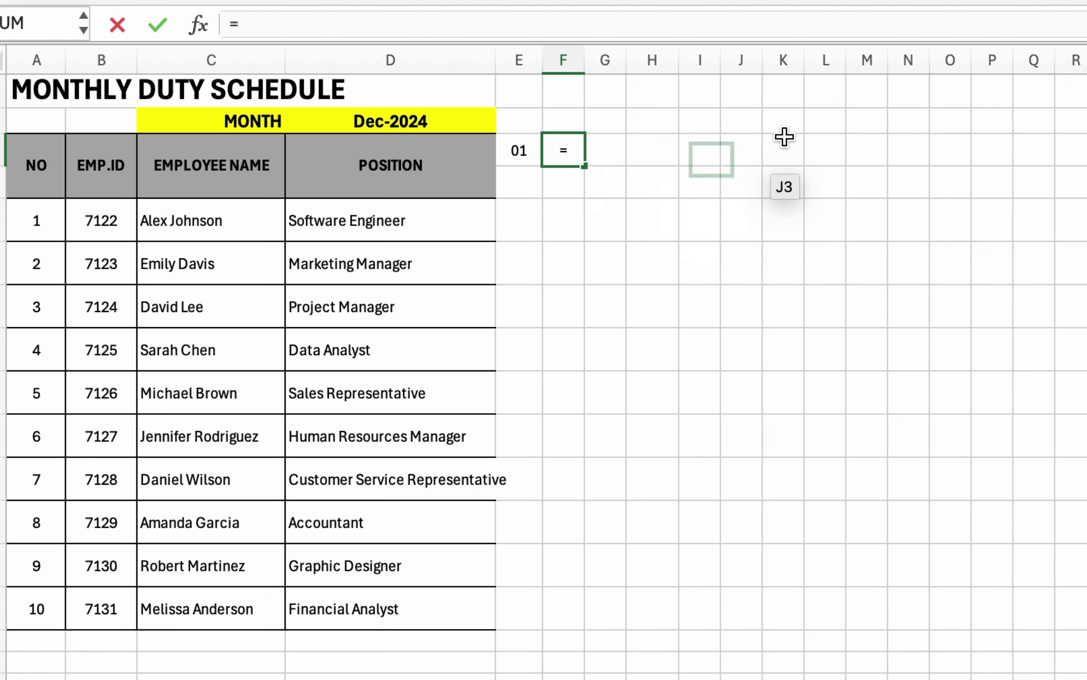
pyautogui.click(519, 153)
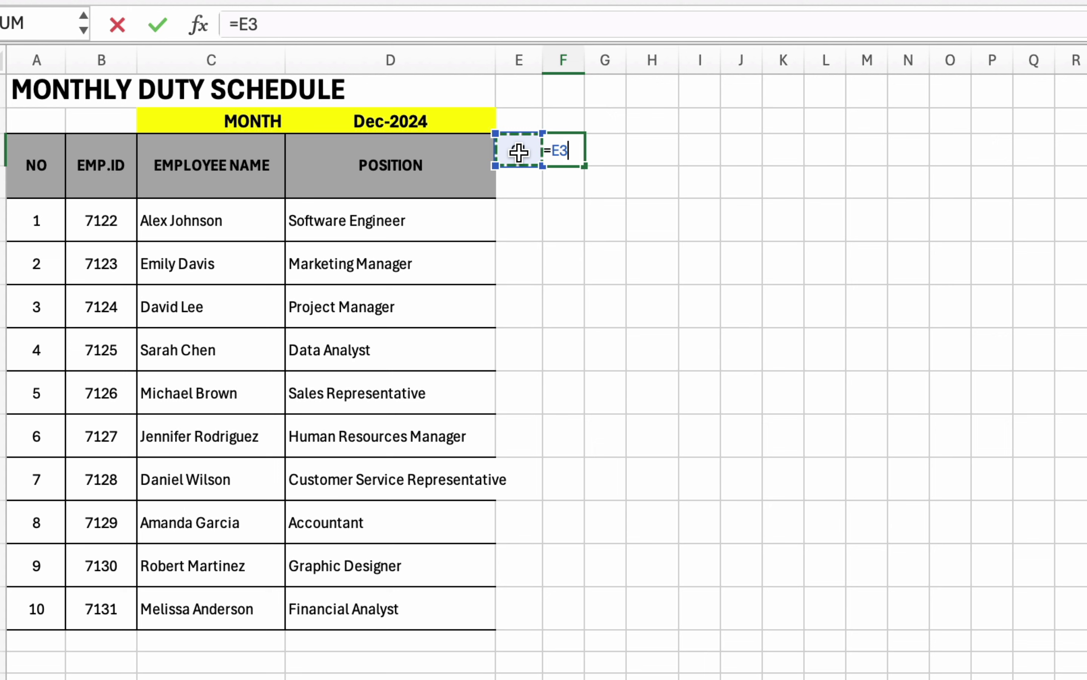
pyautogui.write('+1')
pyautogui.press('Return')
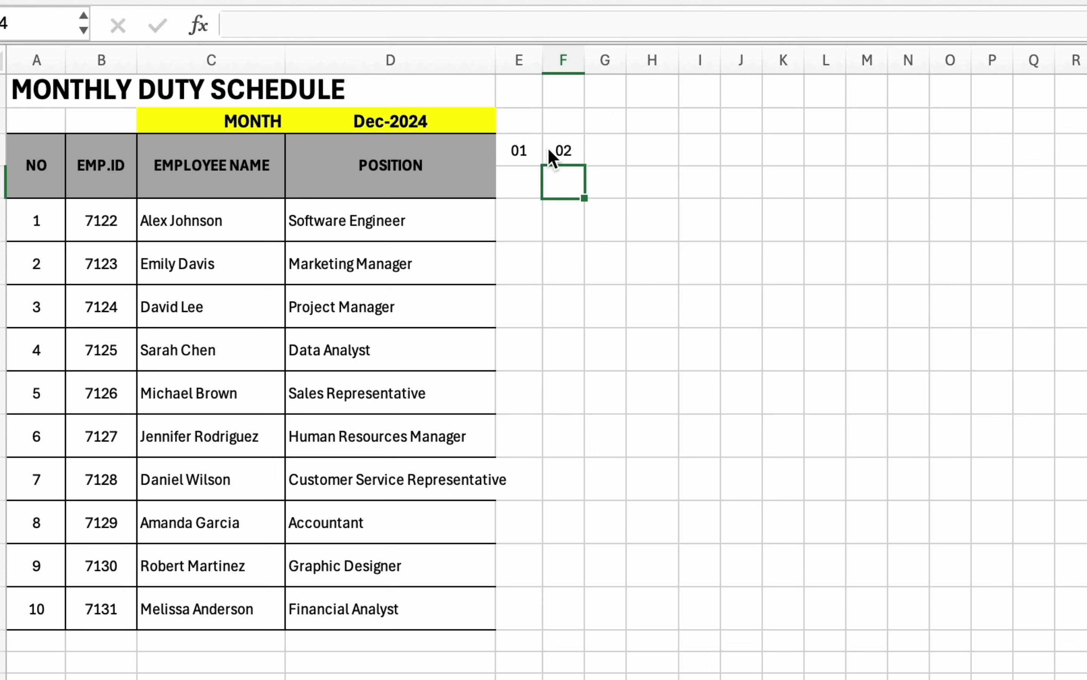
# Step: Fill the next-day formula from F3 across row 3 through AI3, up to day 31
pyautogui.click(566, 151)
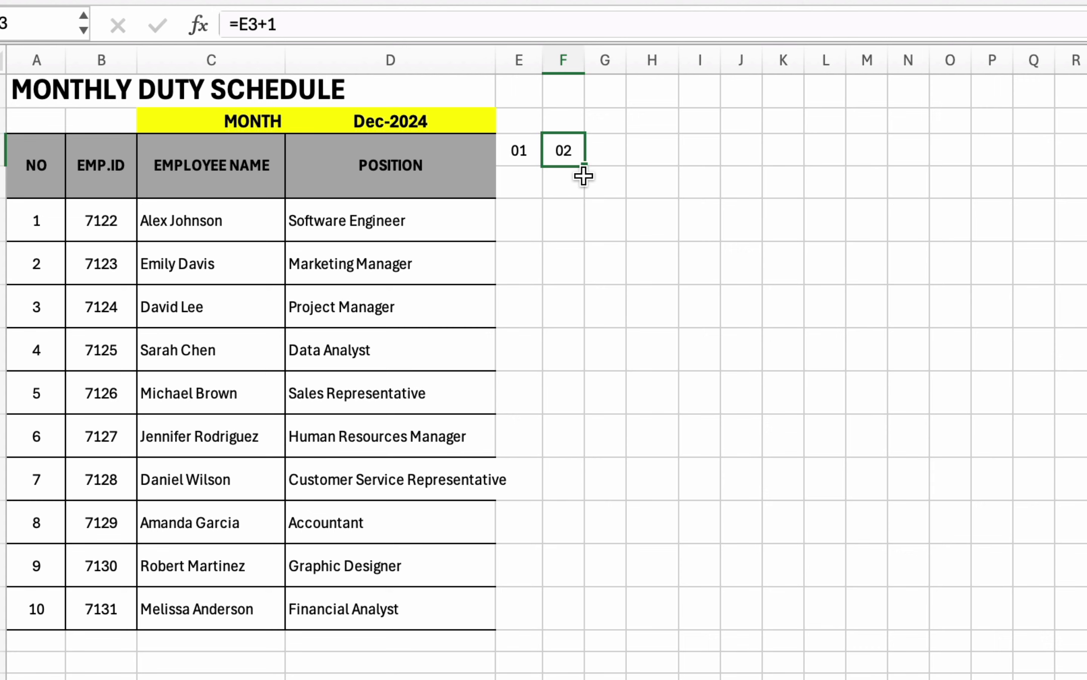
pyautogui.moveTo(584, 168); pyautogui.dragTo(1086, 293)
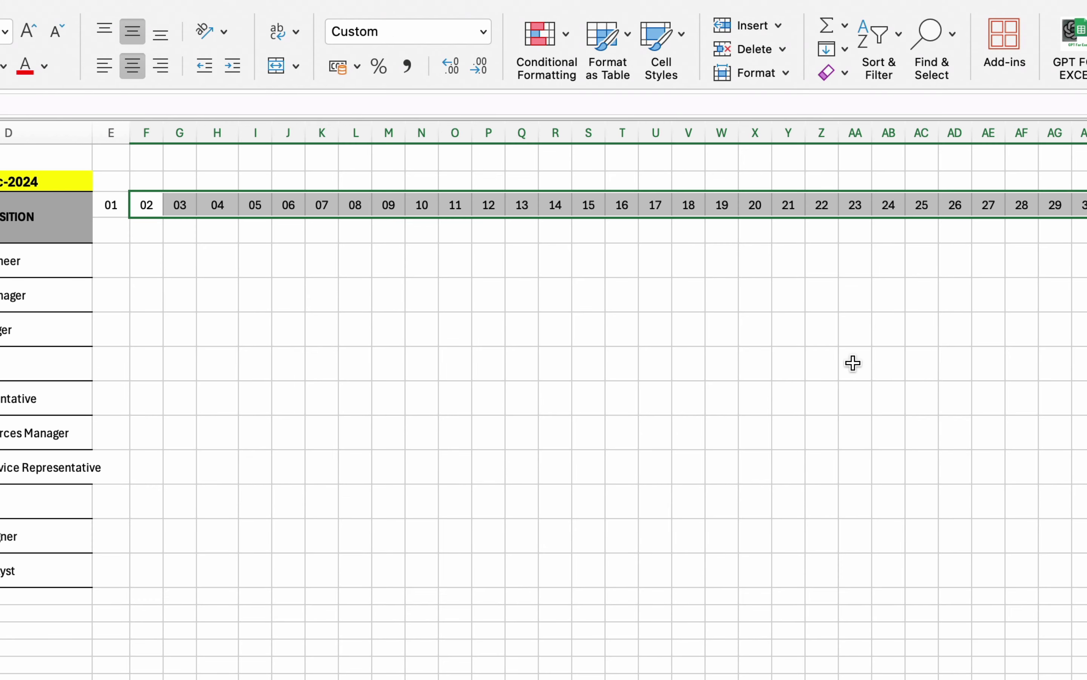
pyautogui.hscroll(10, 854, 364)
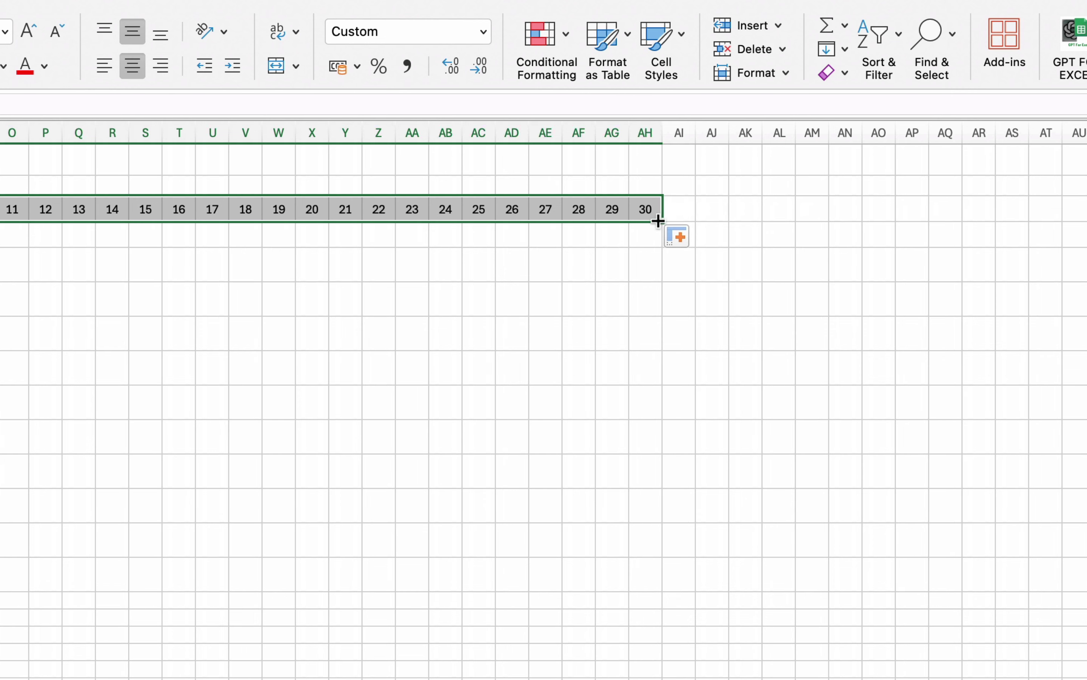
pyautogui.moveTo(661, 223); pyautogui.dragTo(680, 223)
pyautogui.click(431, 356)
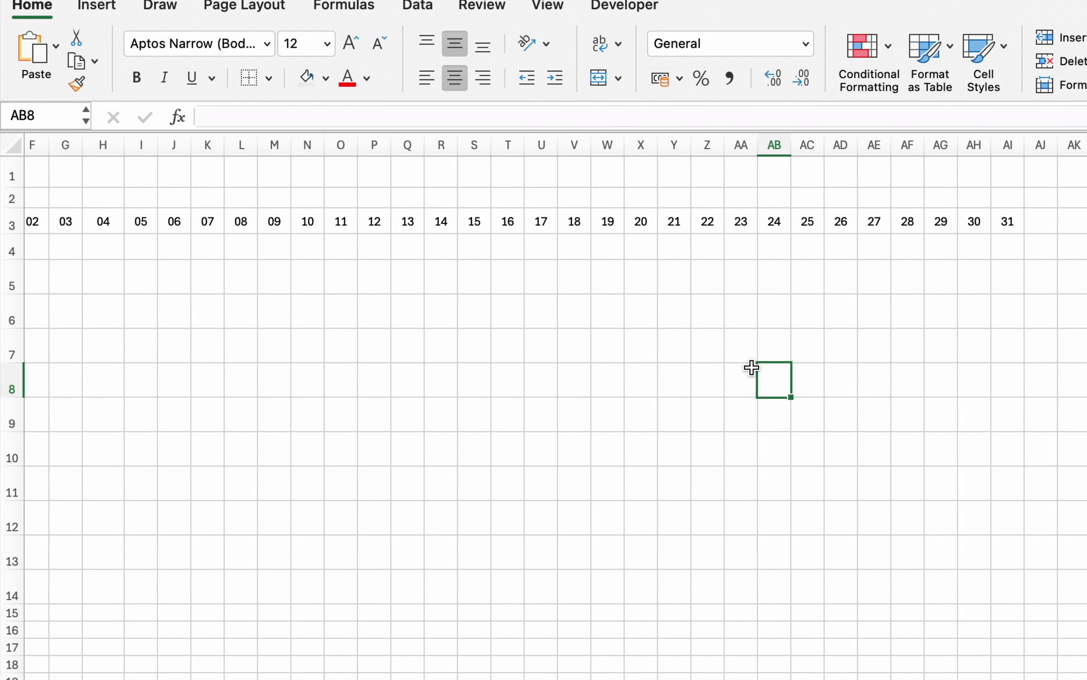
# Step: Enter the formula =TEXT(E3;"ddd") in E4 to show the weekday abbreviation under the first day
pyautogui.hscroll(-5, 752, 368)
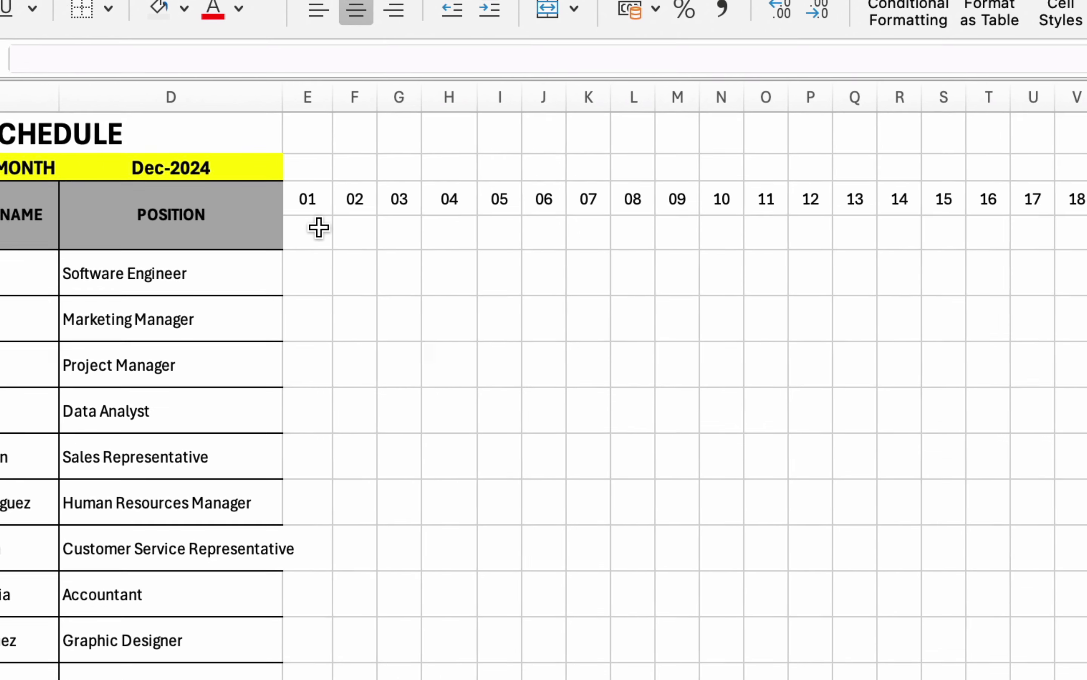
pyautogui.click(319, 228)
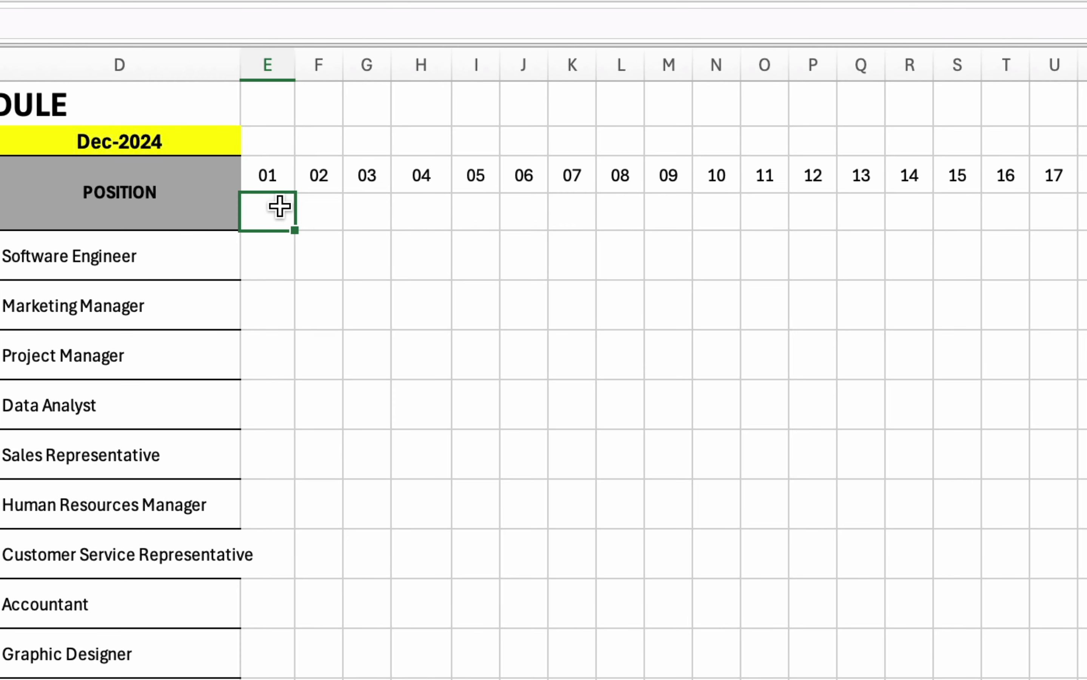
pyautogui.write('=text')
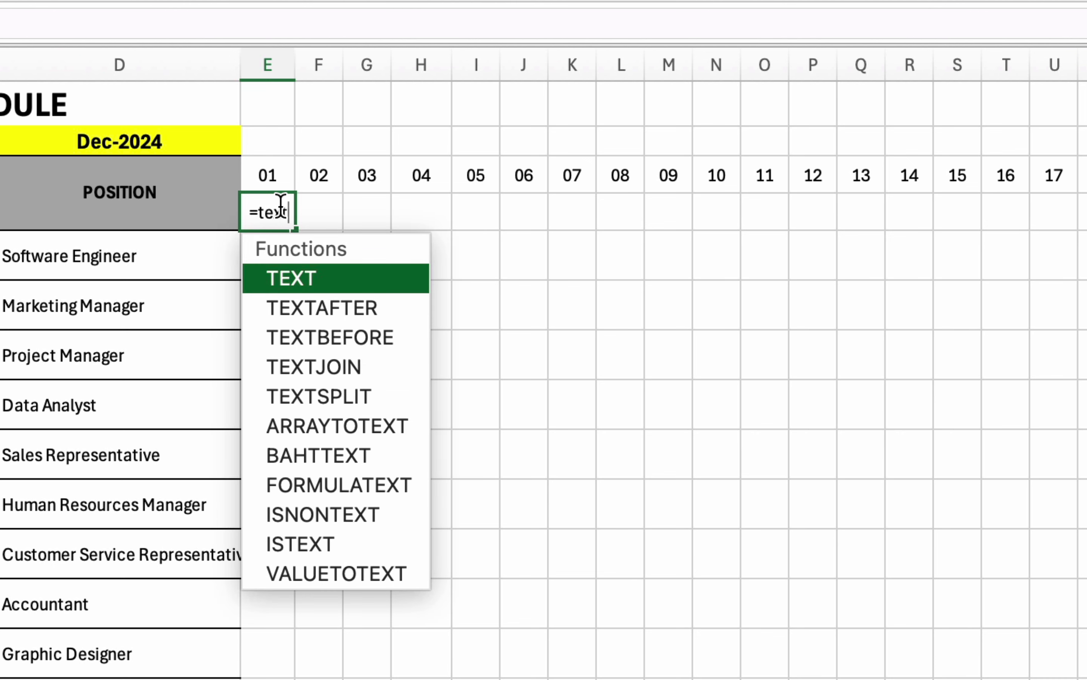
pyautogui.write('(')
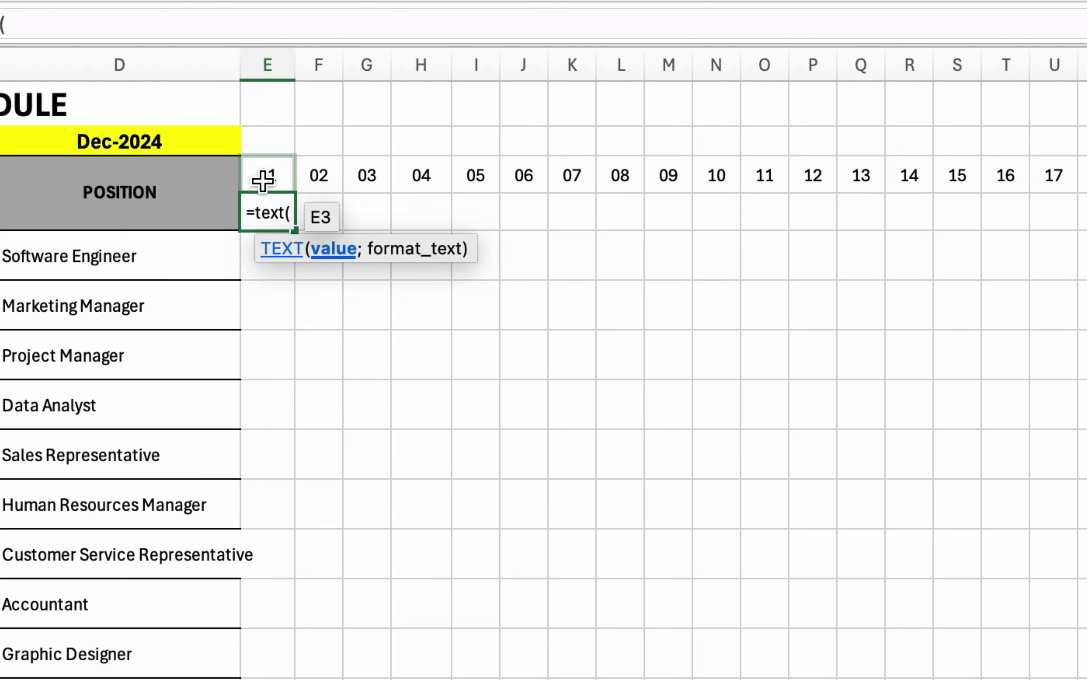
pyautogui.click(263, 181)
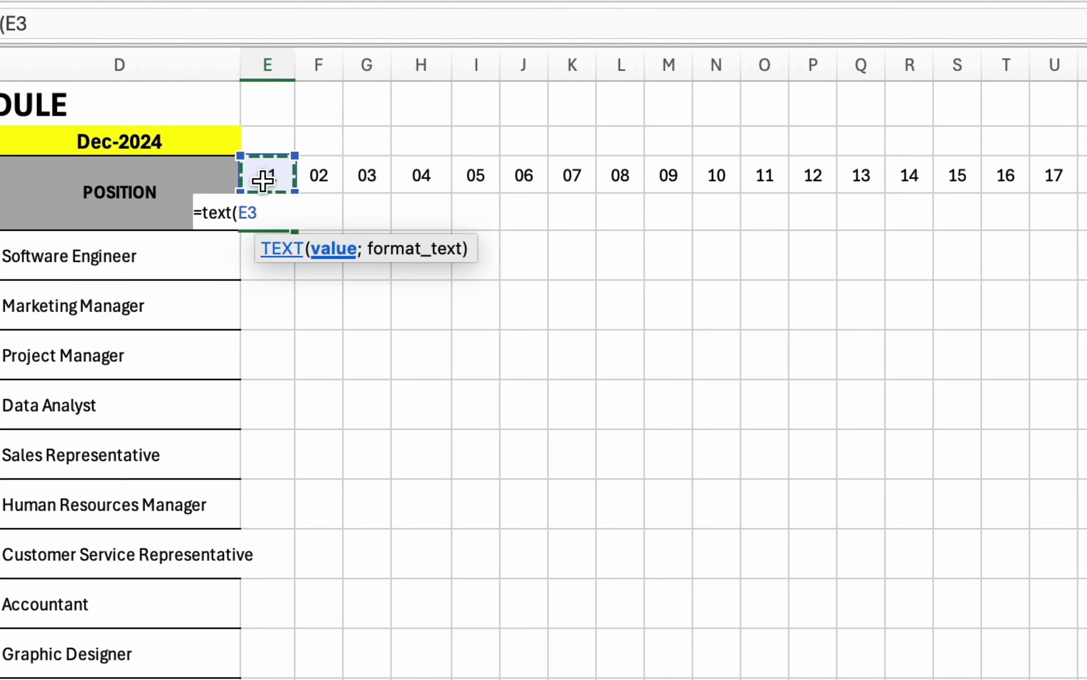
pyautogui.write(';')
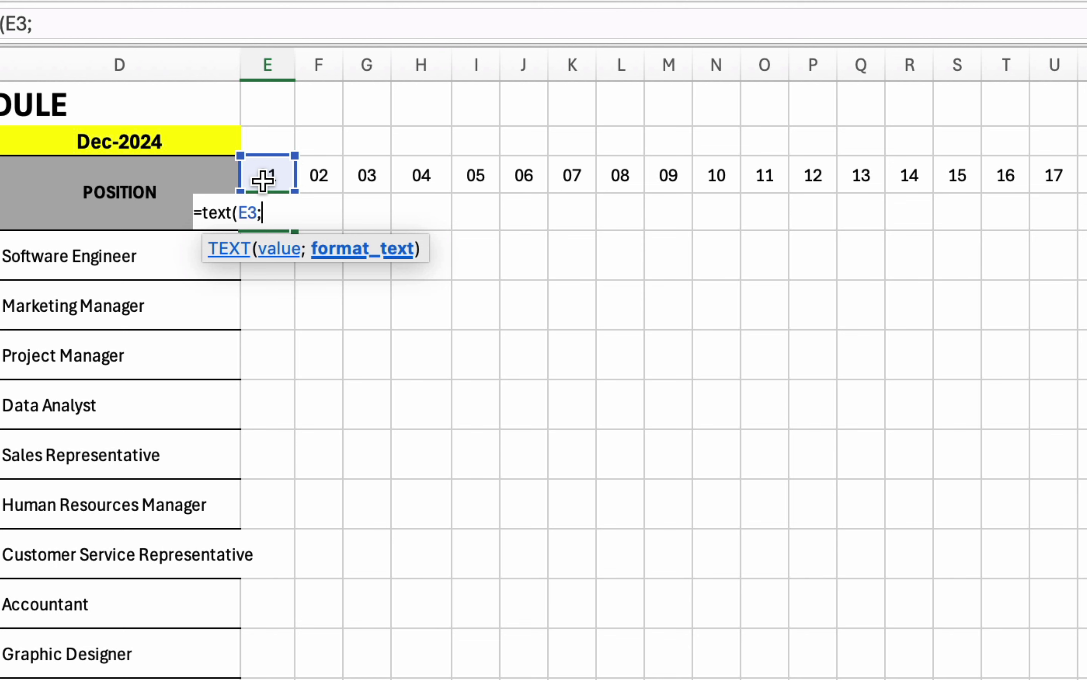
pyautogui.write('"ddd')
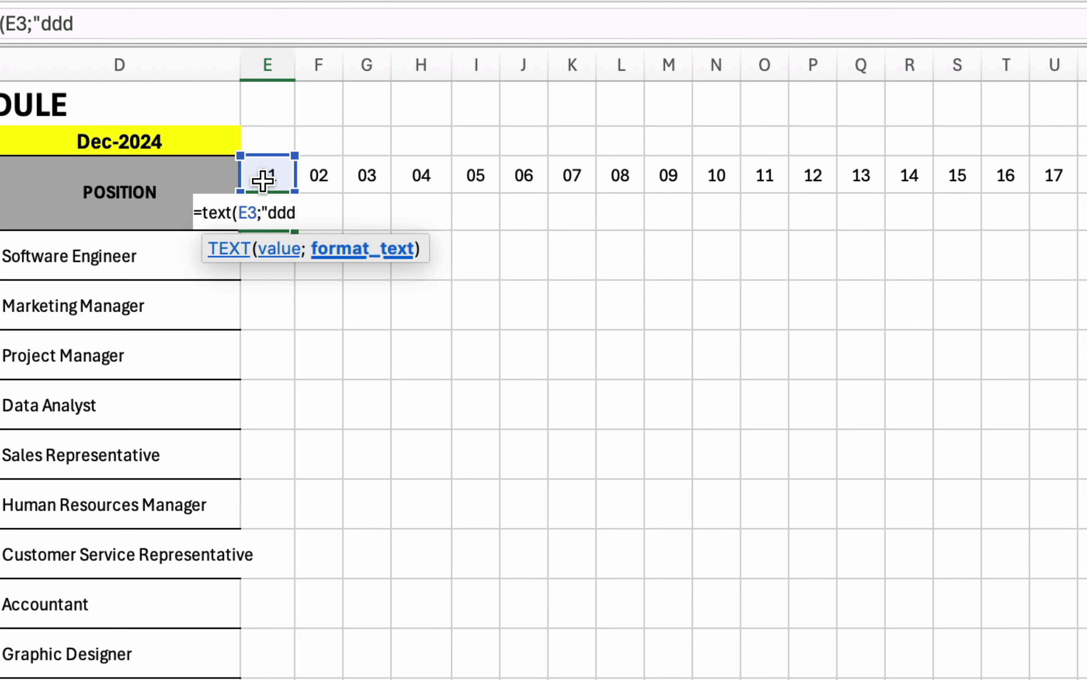
pyautogui.write('")')
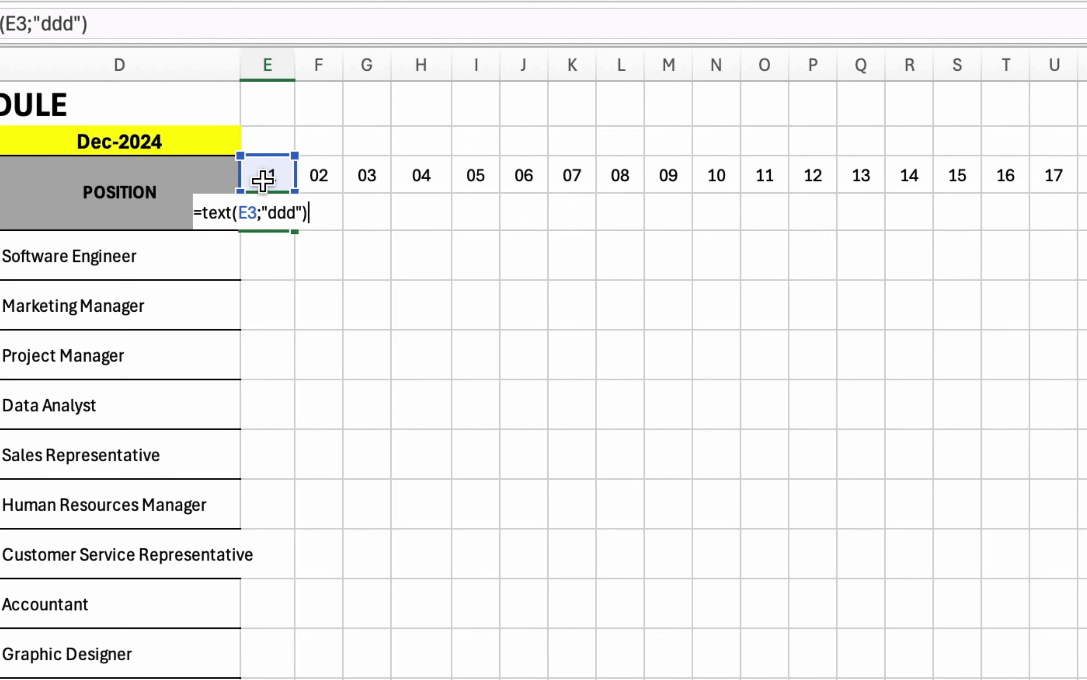
pyautogui.press('Return')
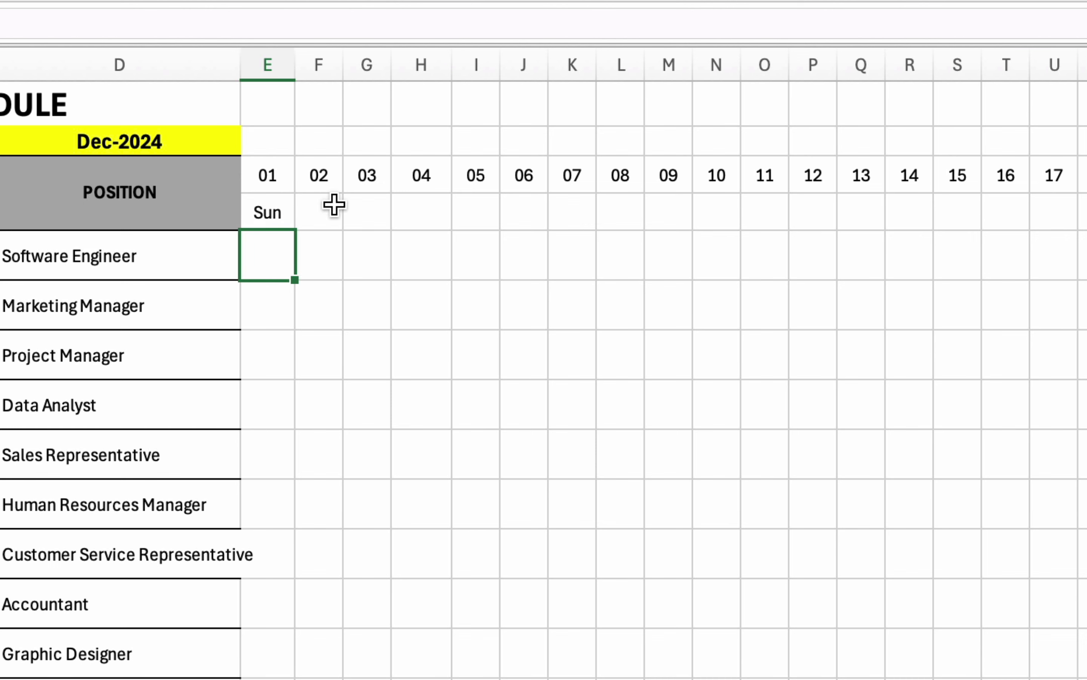
# Step: Fill the weekday formula from E4 across row 4 through AI4
pyautogui.click(268, 213)
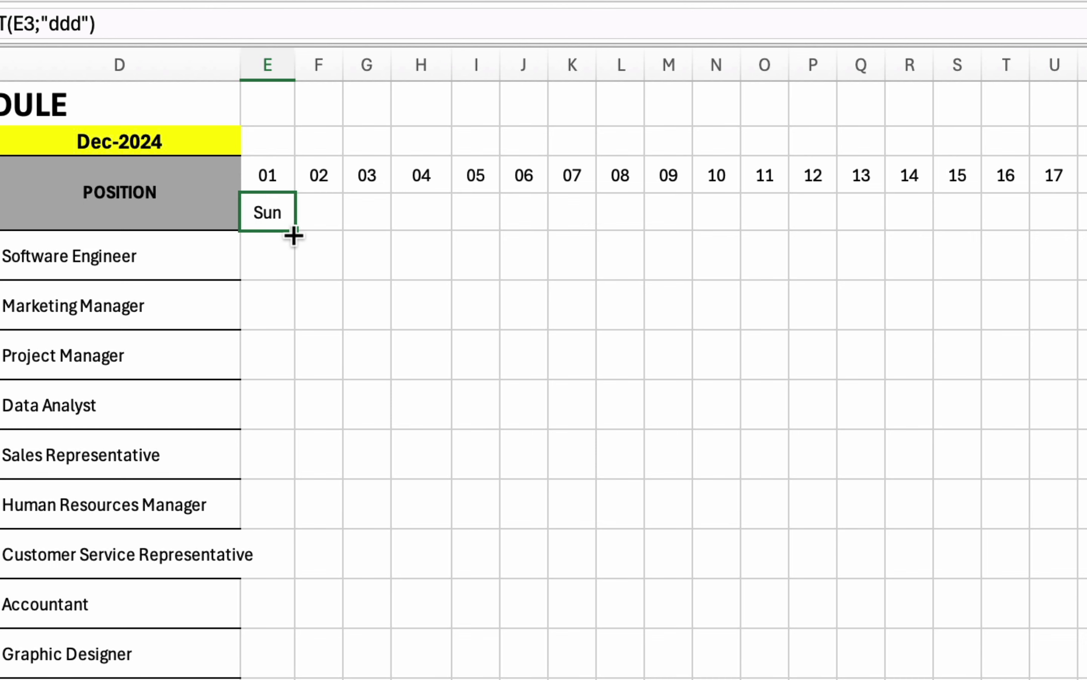
pyautogui.moveTo(293, 235); pyautogui.dragTo(1066, 220)
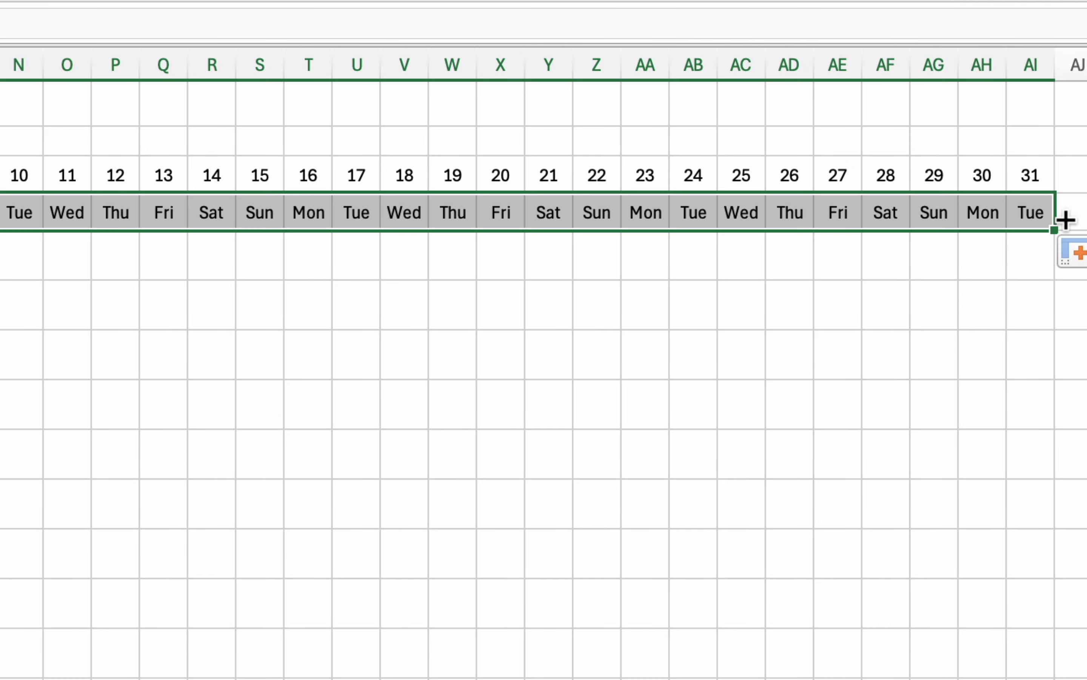
pyautogui.click(566, 472)
# Step: Change the month cell D2 to 01 feb 2025 to test the schedule with a shorter month
pyautogui.hscroll(-10, 565, 476)
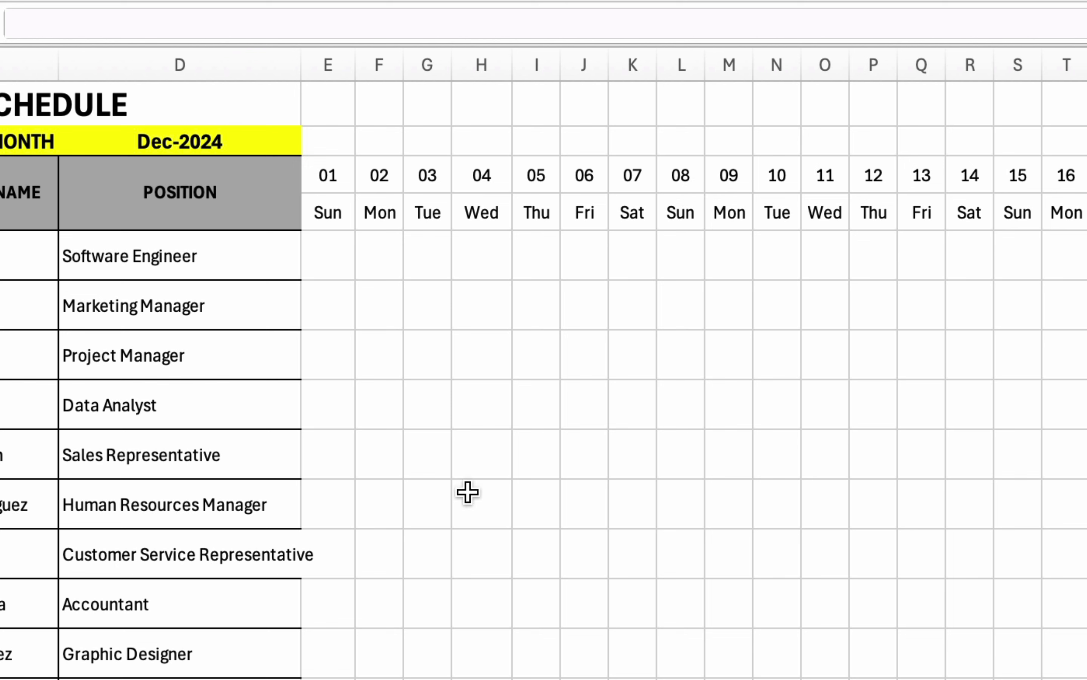
pyautogui.click(246, 137)
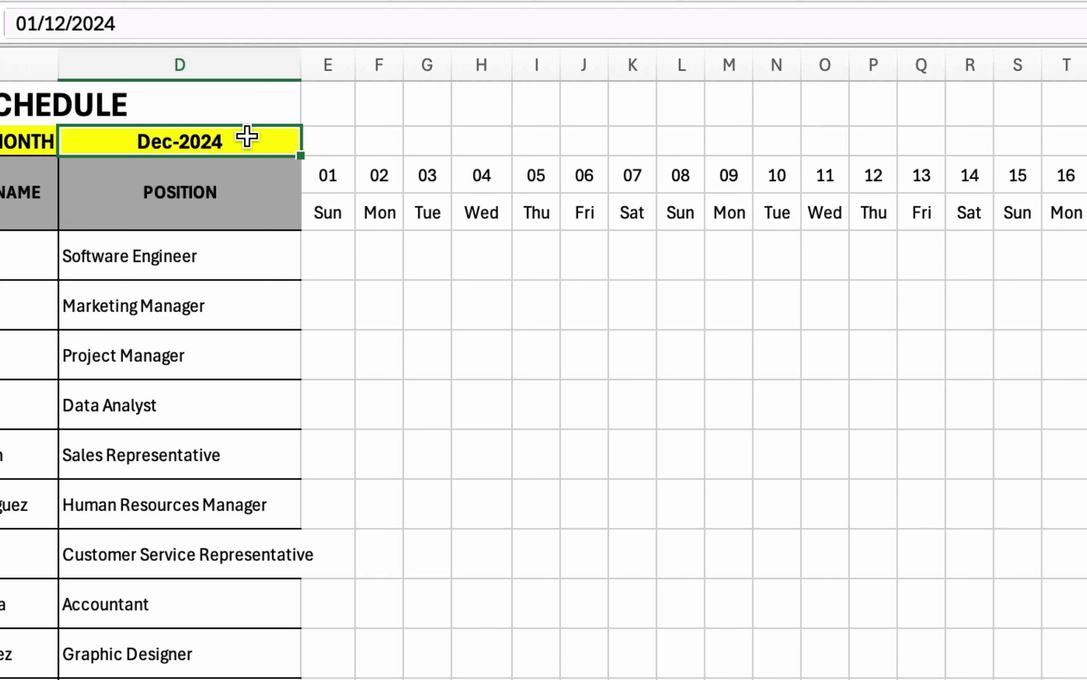
pyautogui.write('01')
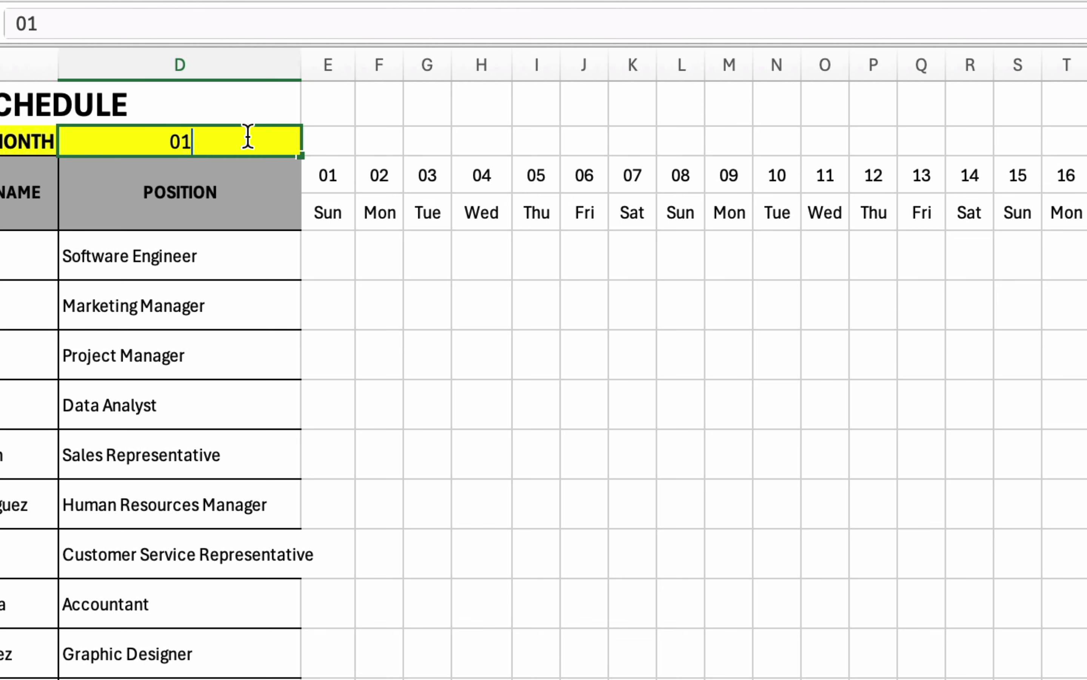
pyautogui.write(' feb ')
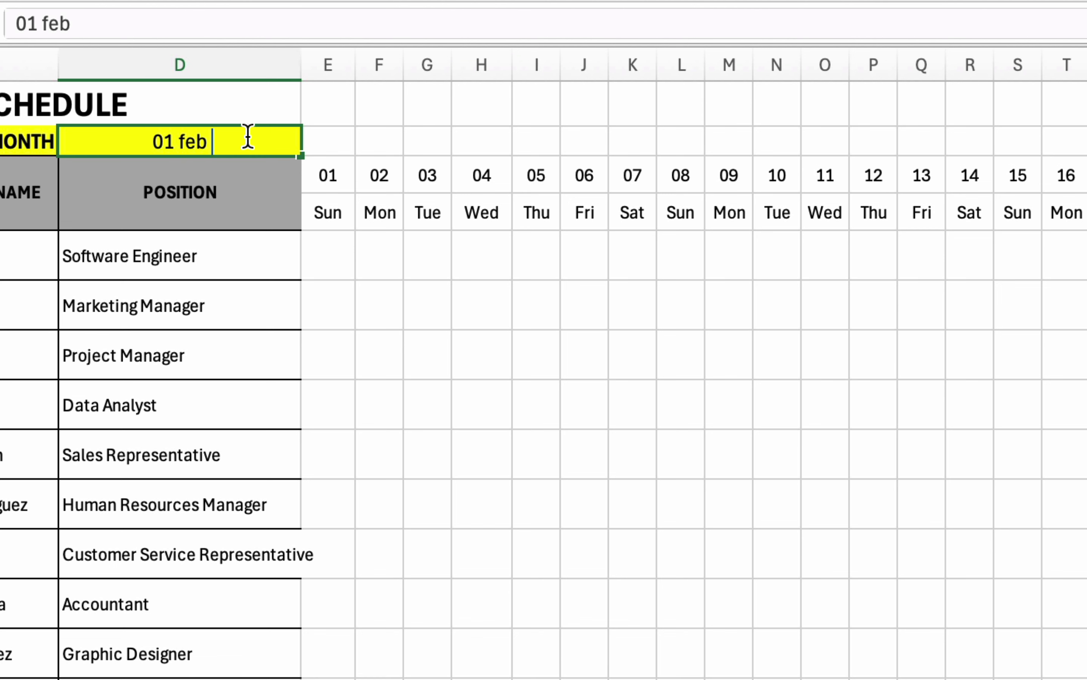
pyautogui.write('2025')
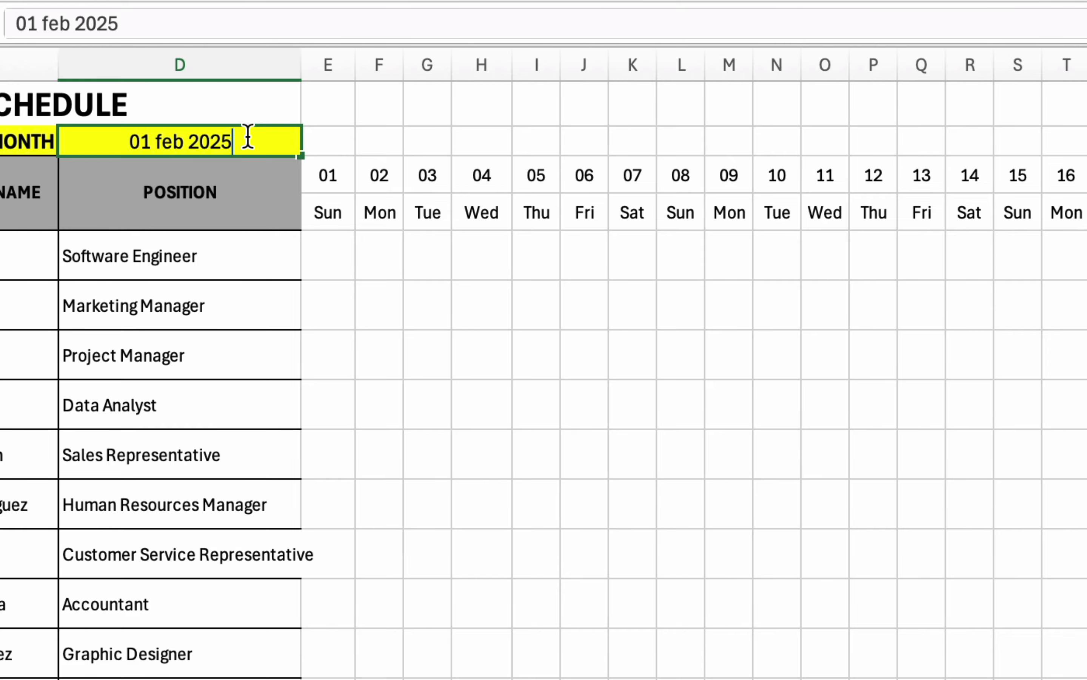
pyautogui.press('Return')
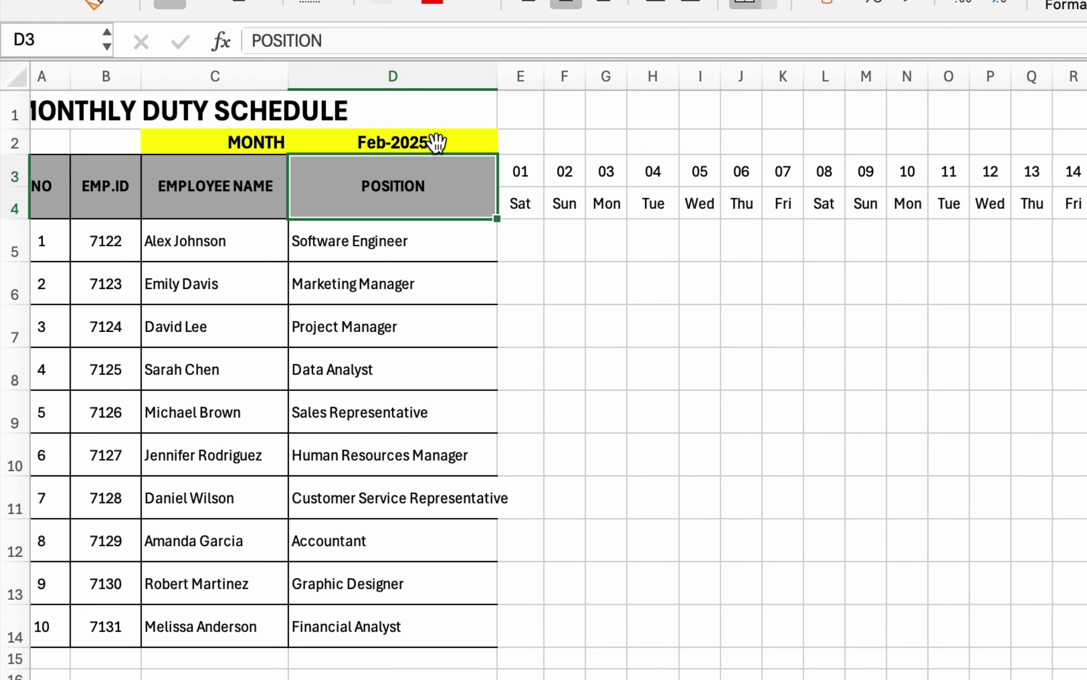
pyautogui.click(423, 148)
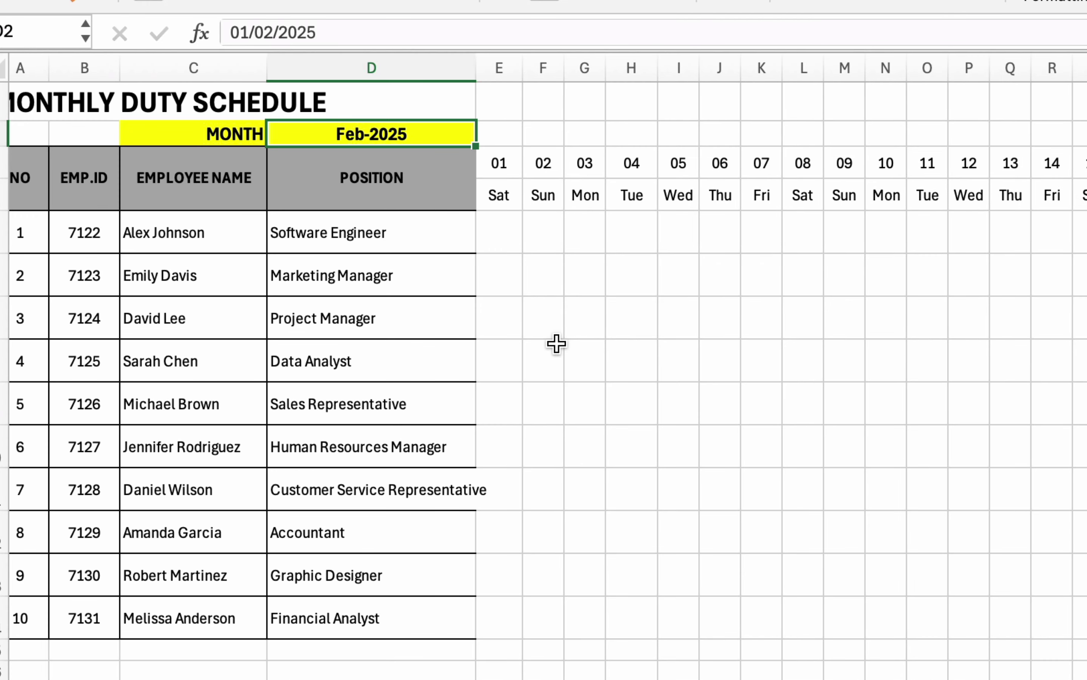
# Step: Wrap F3's next-day formula in an IF with the logical test E3+1<=EOMONTH(D2;0)
pyautogui.click(547, 165)
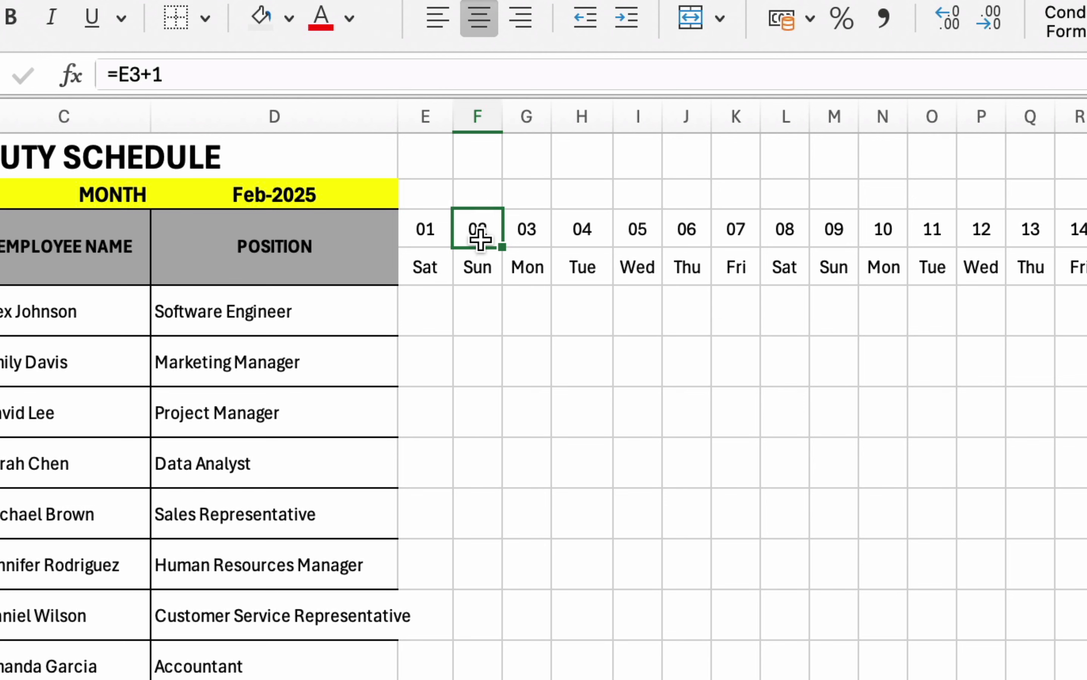
pyautogui.click(121, 80)
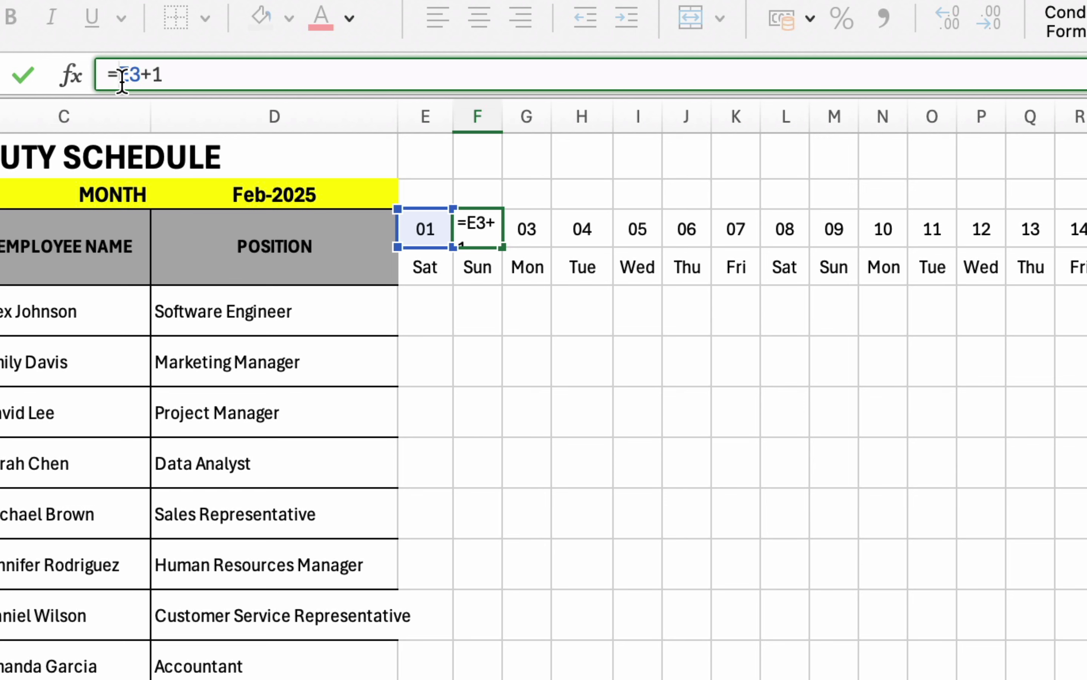
pyautogui.write('if')
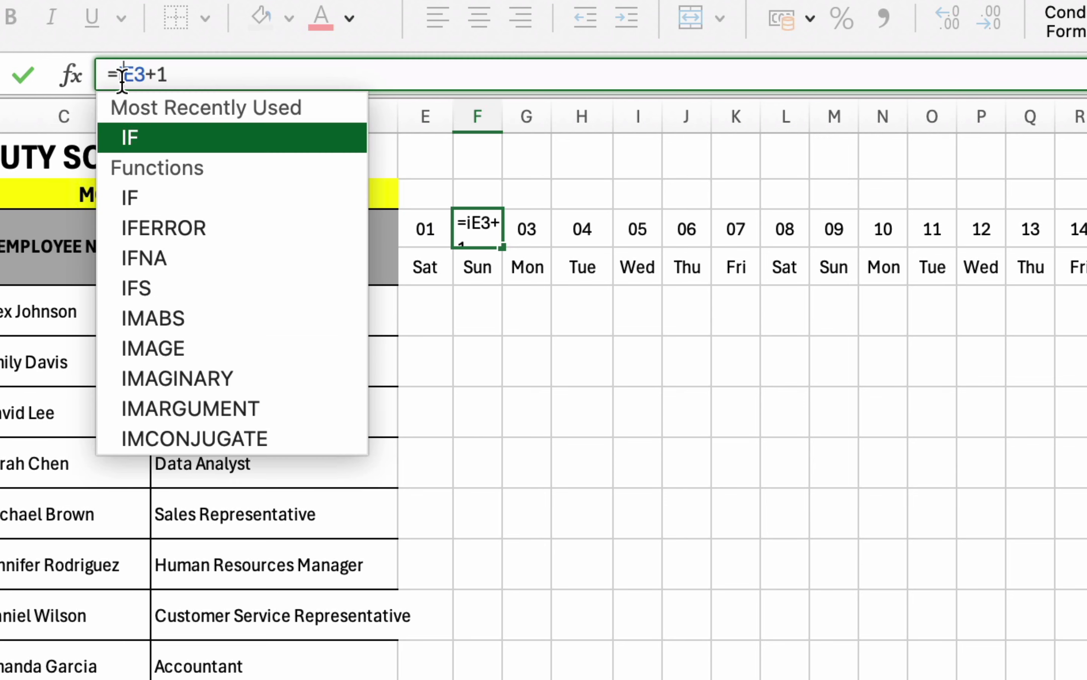
pyautogui.doubleClick(258, 144)
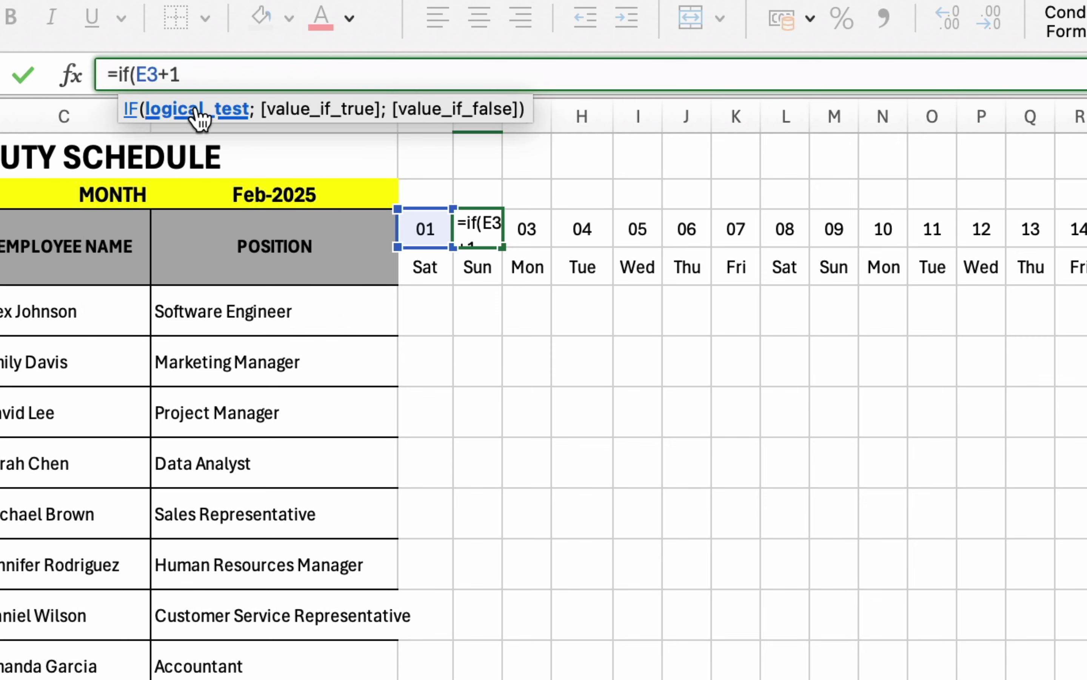
pyautogui.click(207, 73)
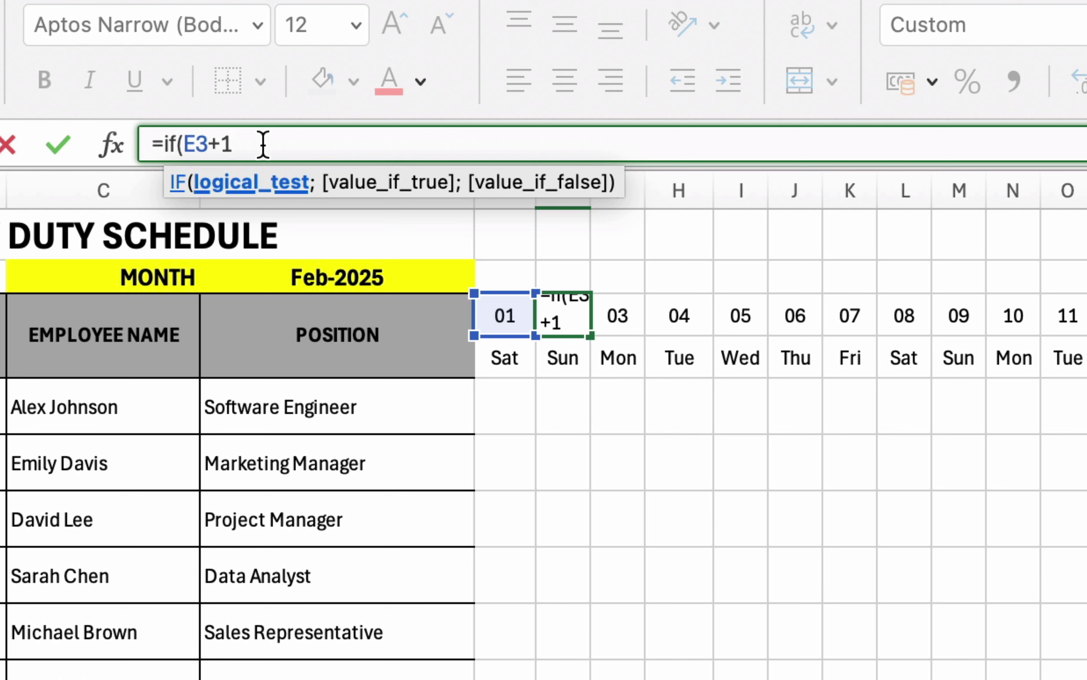
pyautogui.write('<=')
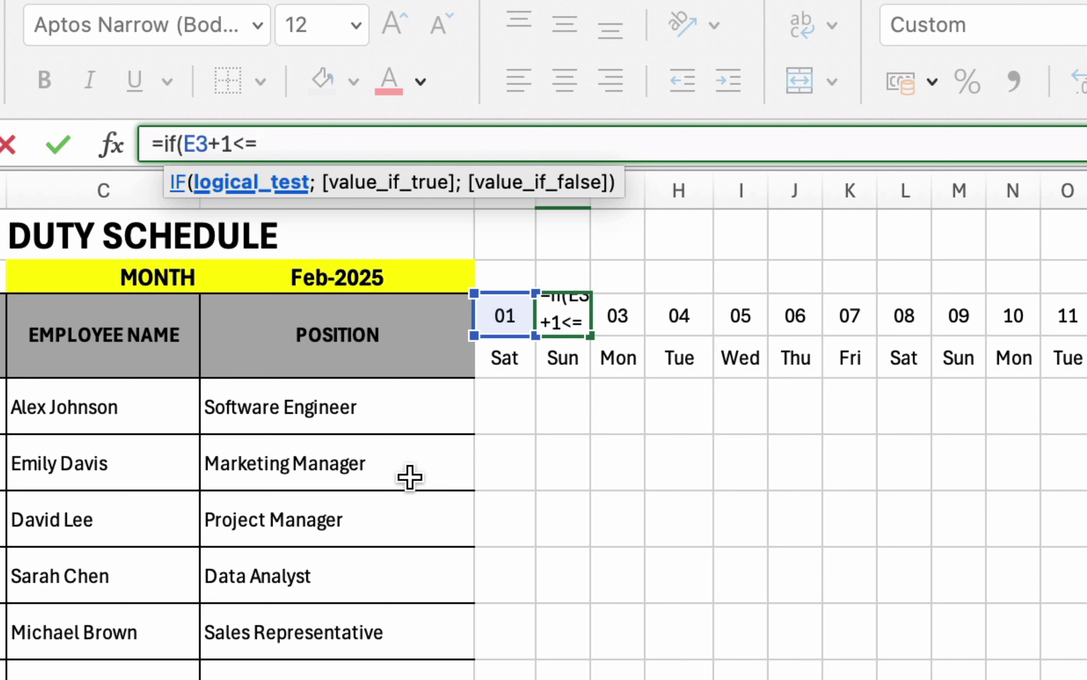
pyautogui.write('Eo')
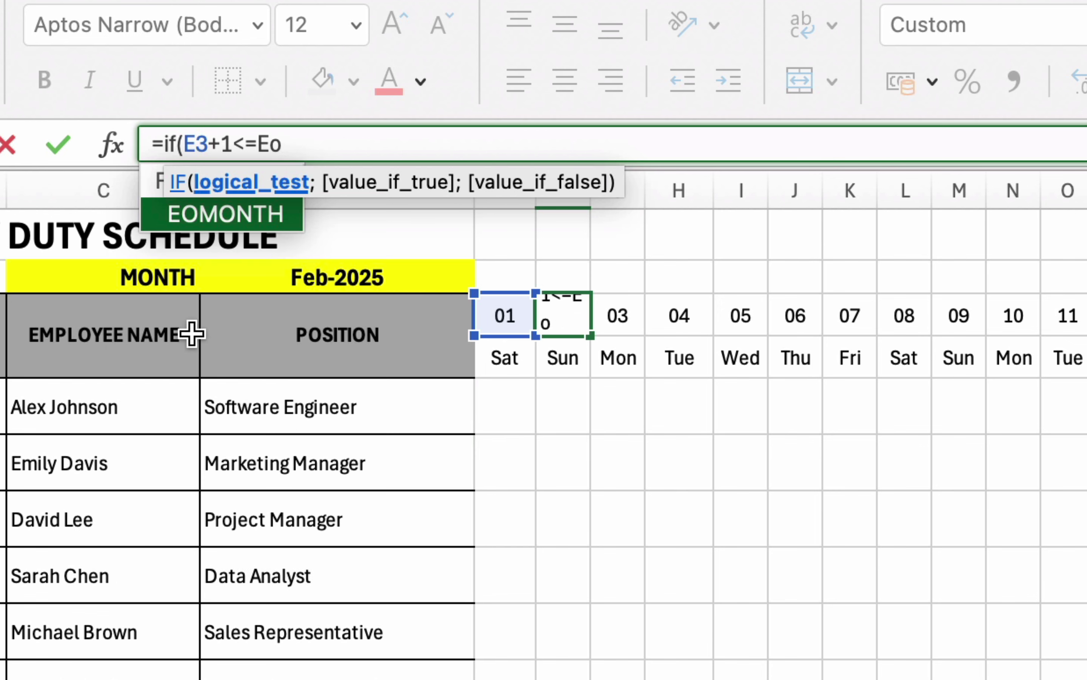
pyautogui.doubleClick(259, 224)
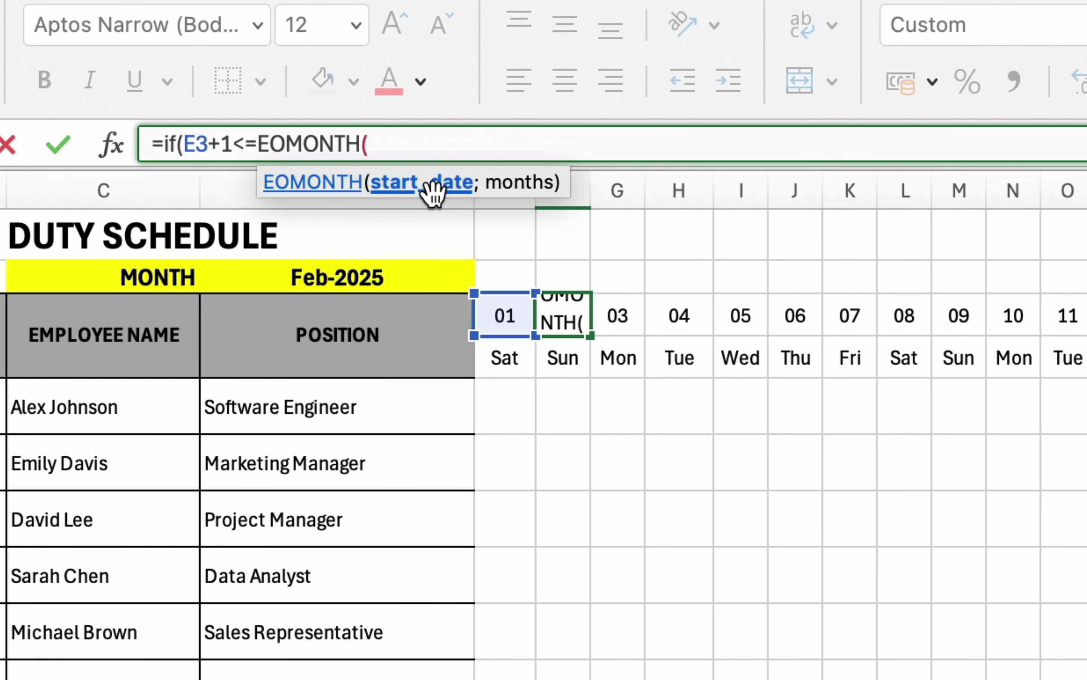
pyautogui.click(364, 278)
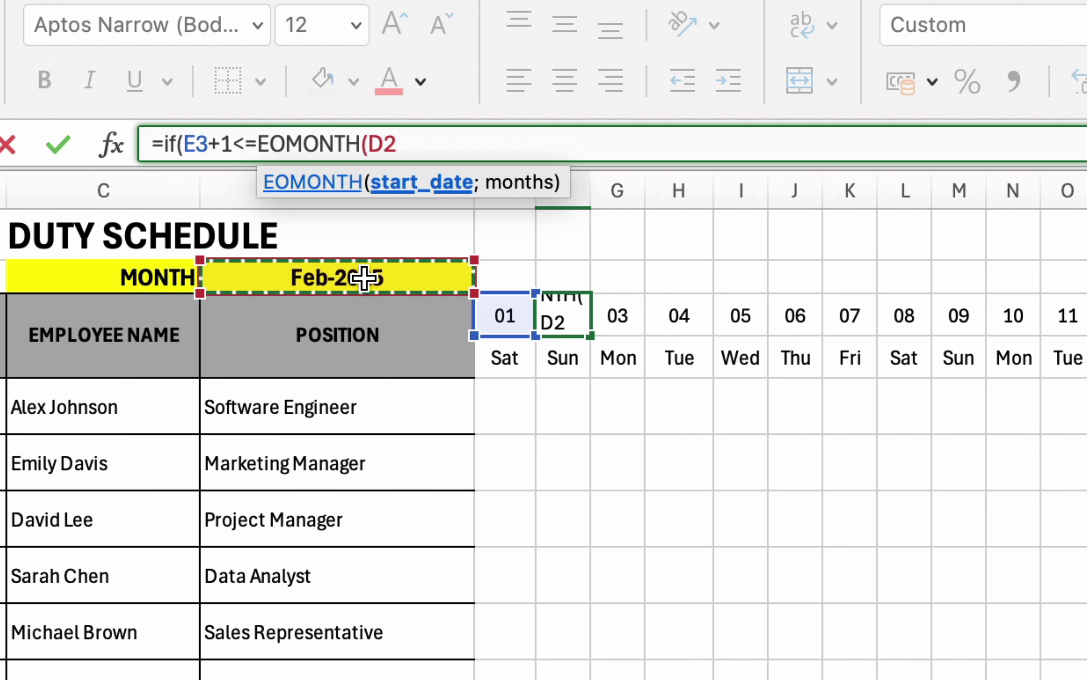
pyautogui.write(';')
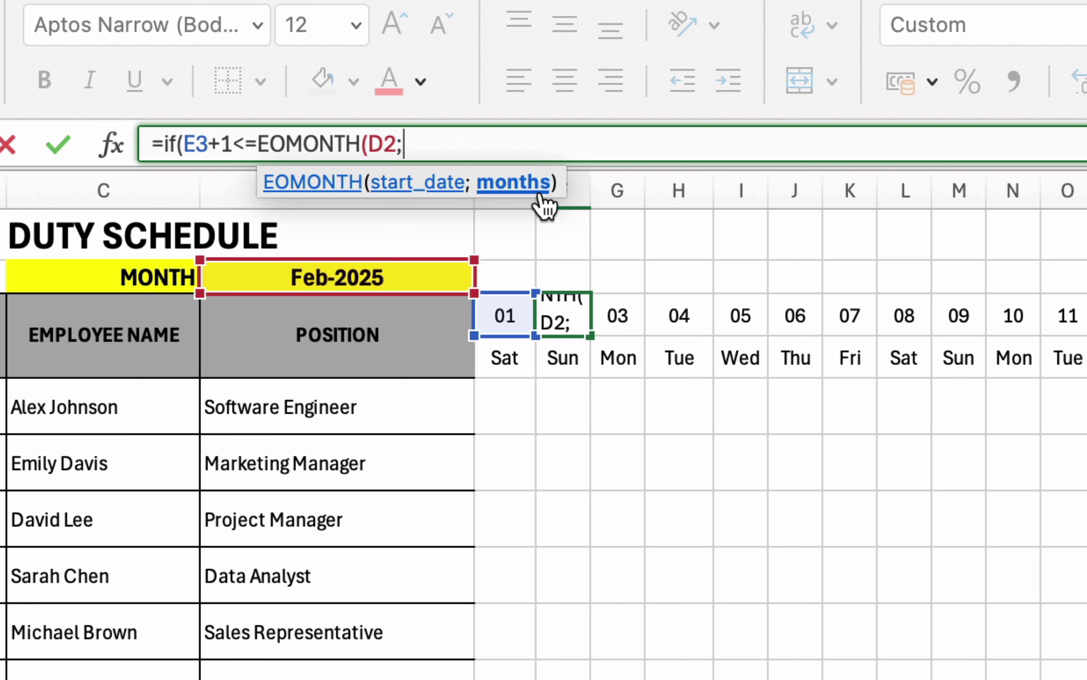
pyautogui.write('0)')
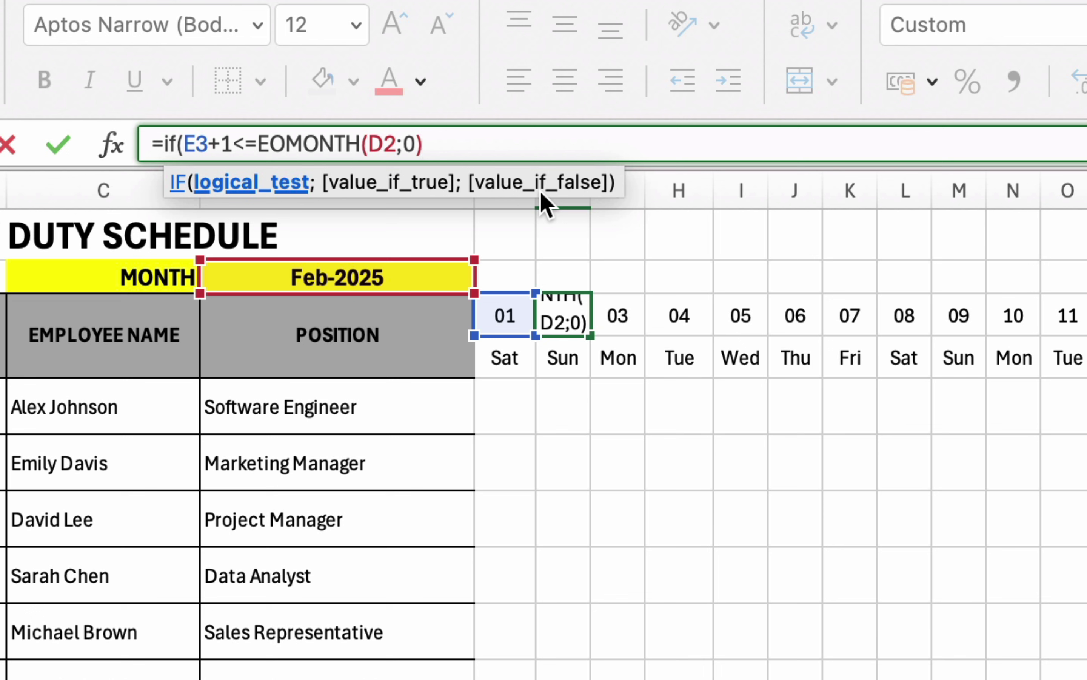
# Step: Complete F3's IF formula with E3+1 as the true value and an empty string "" as the false value
pyautogui.write(';')
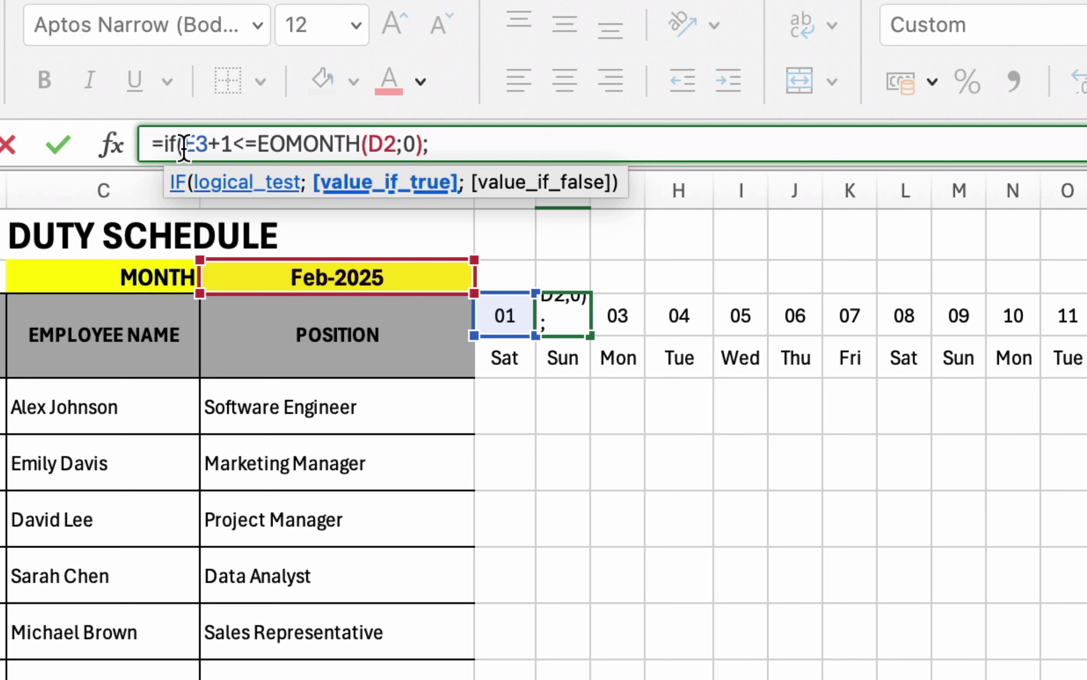
pyautogui.moveTo(182, 144); pyautogui.dragTo(231, 150)
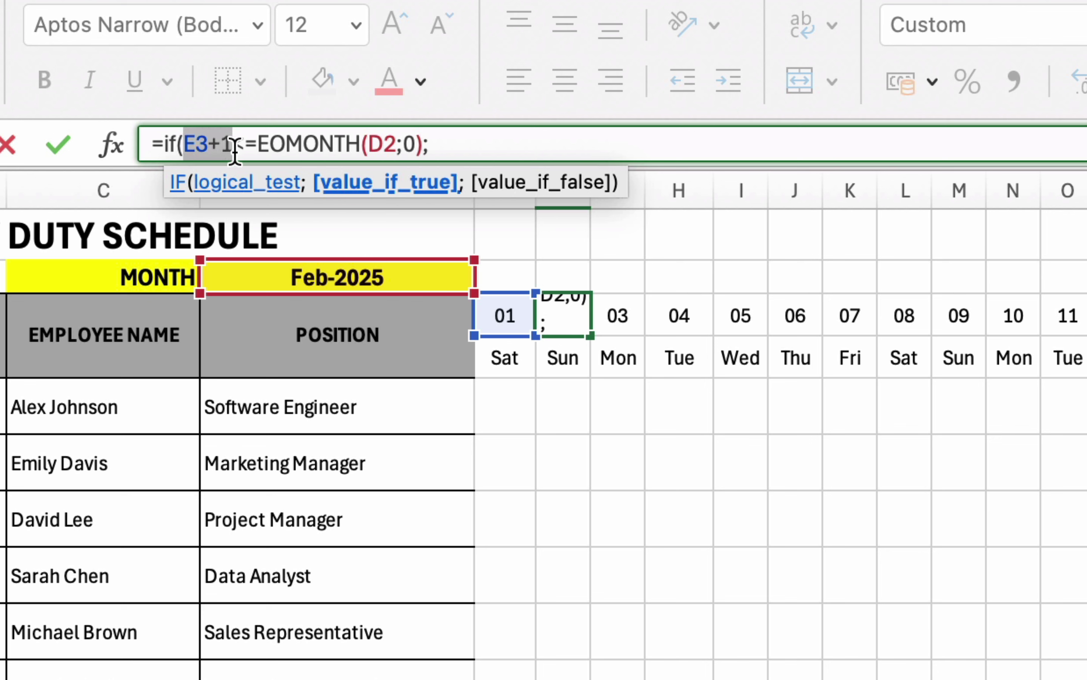
pyautogui.click(466, 140)
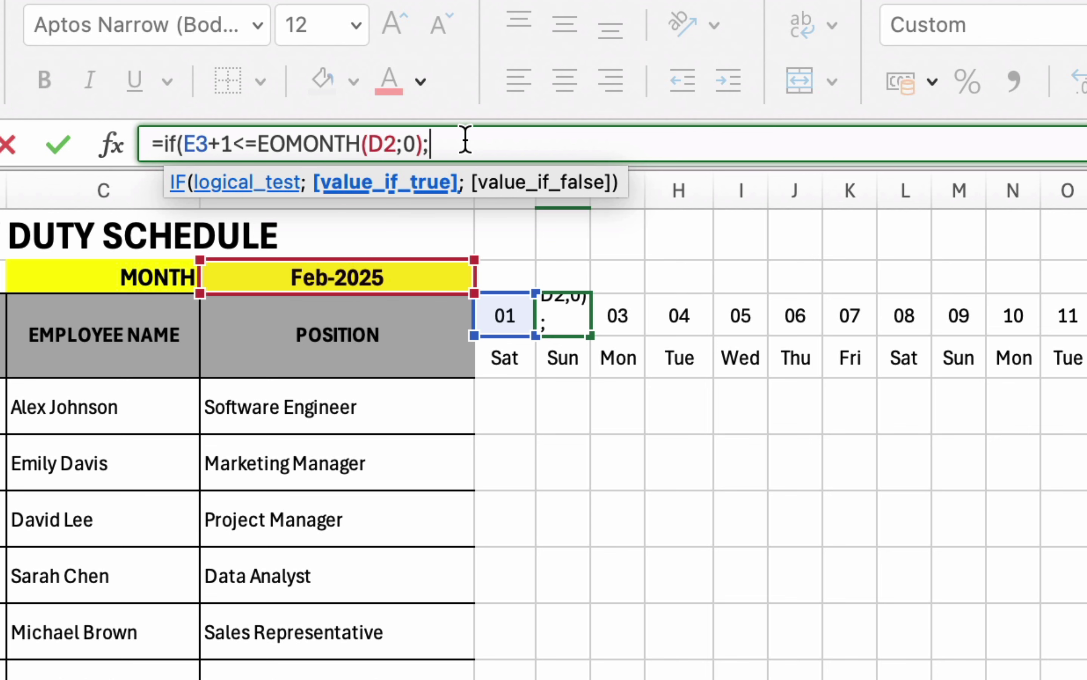
pyautogui.press('super+v')
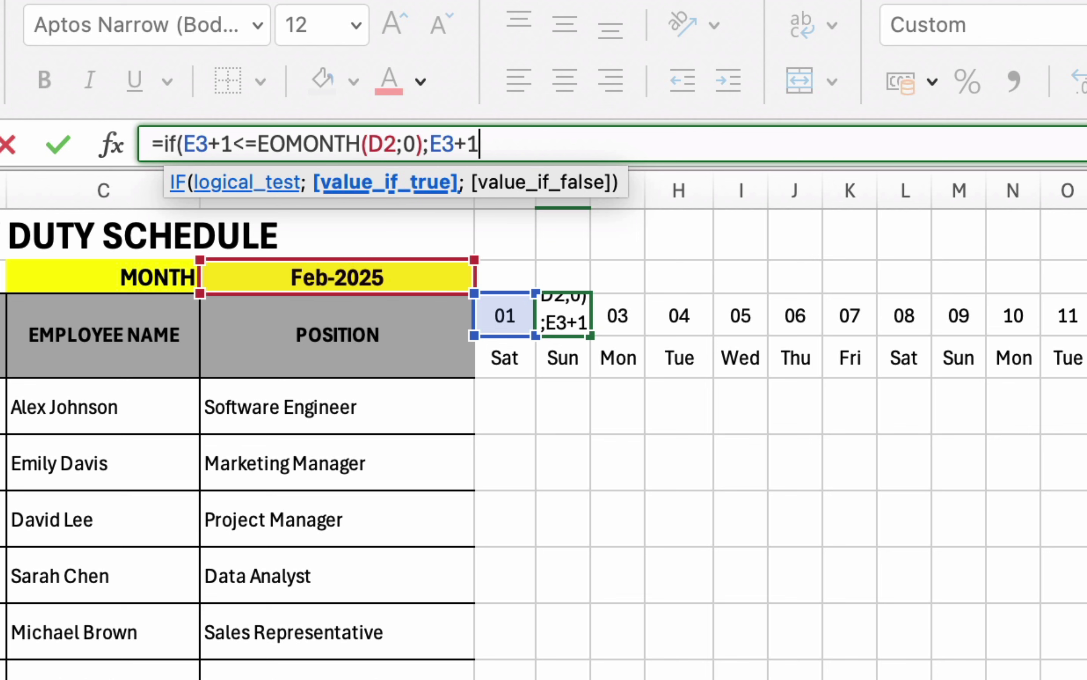
pyautogui.write(';')
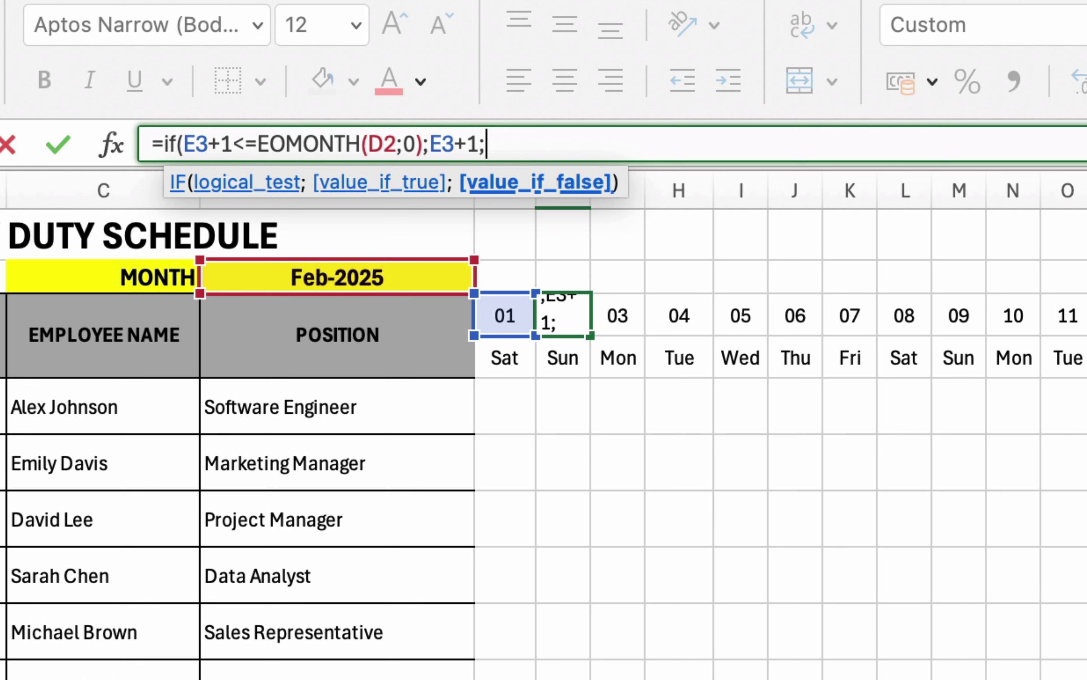
pyautogui.write('"")')
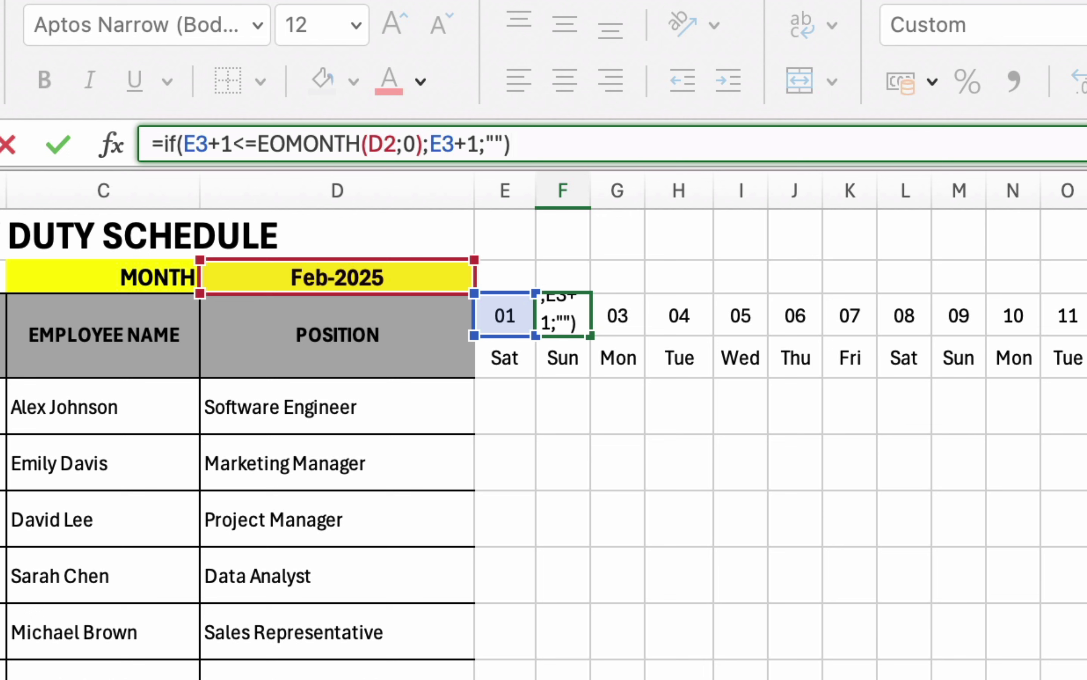
# Step: Make the D2 reference in F3's formula absolute as $D$2 and commit the formula
pyautogui.click(370, 151)
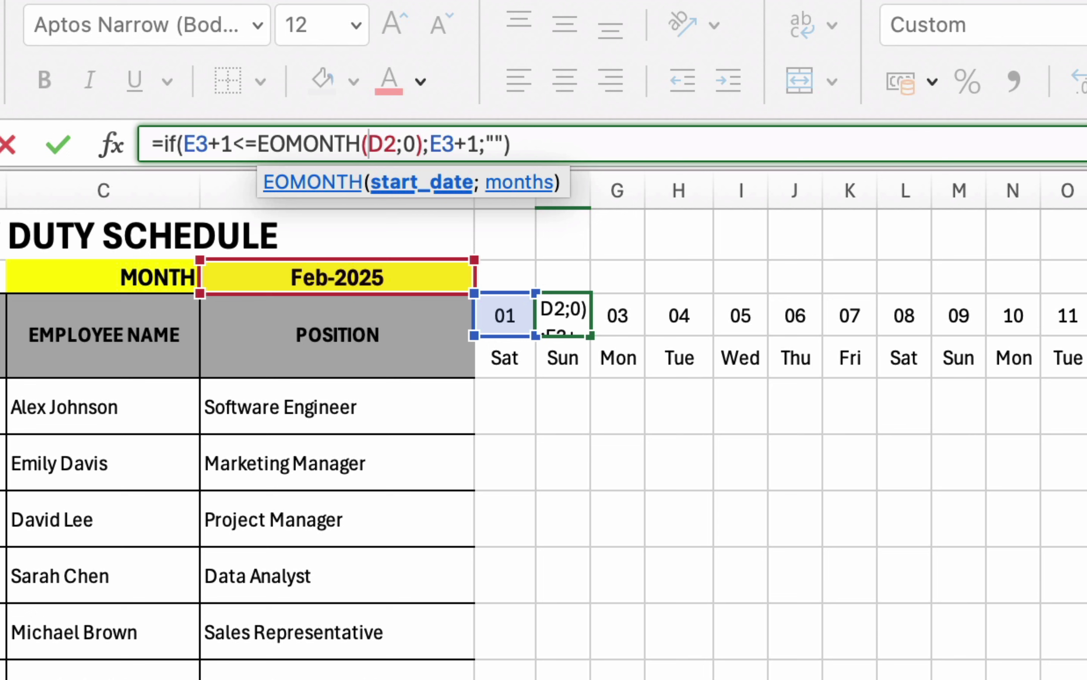
pyautogui.press('F4')
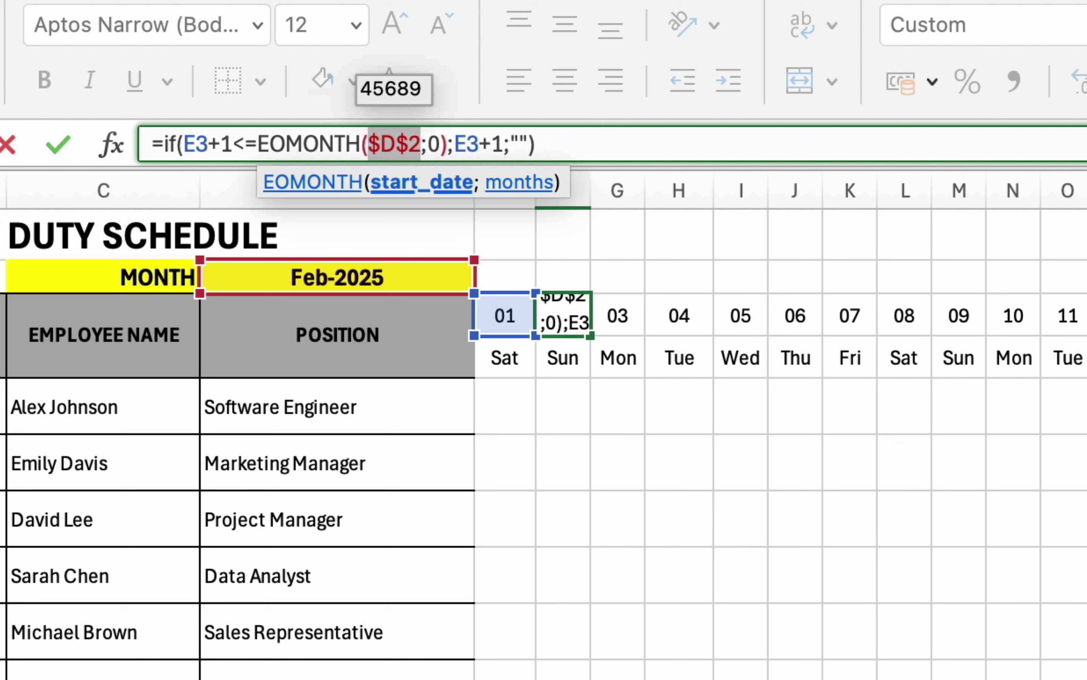
pyautogui.click(608, 150)
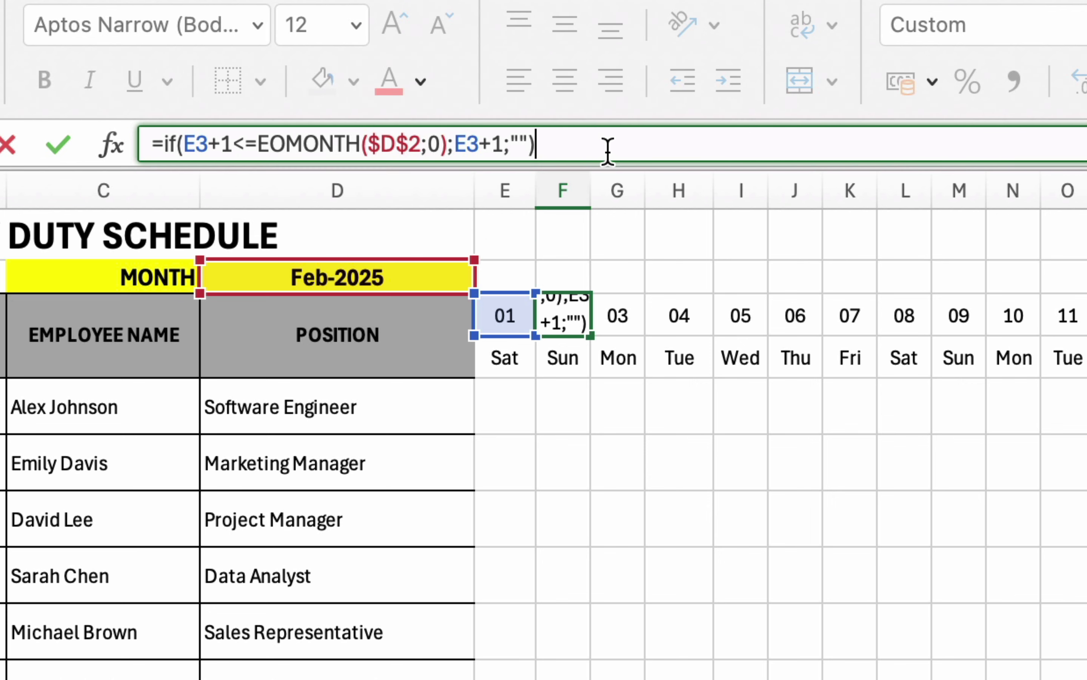
pyautogui.press('Return')
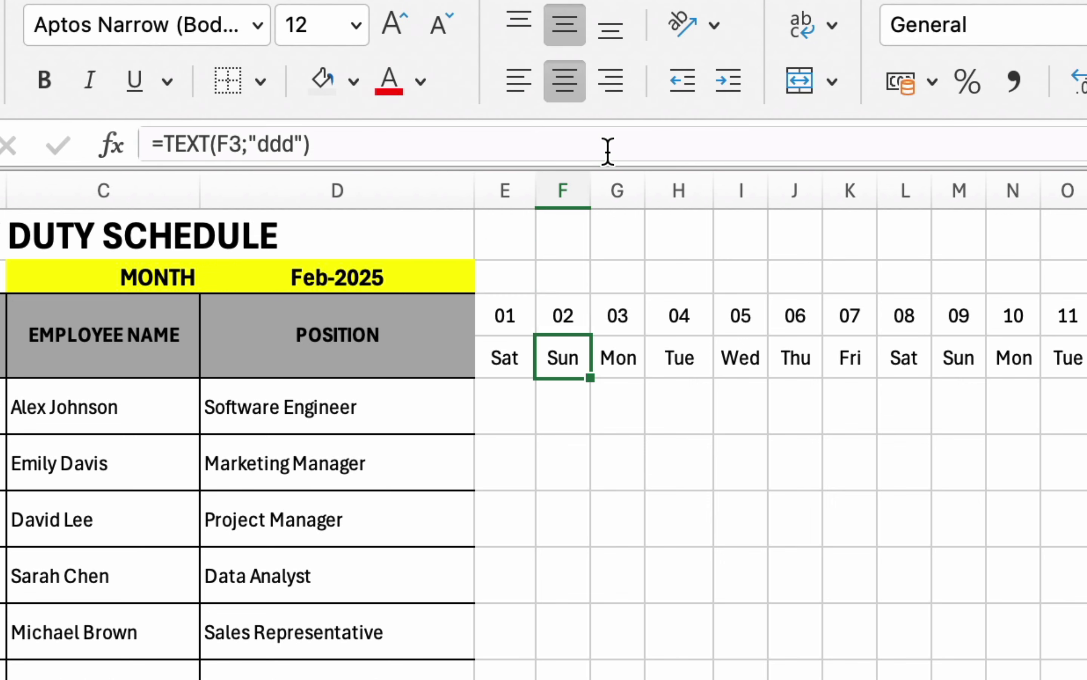
# Step: Fill the month-limited date formula from F3 across row 3 through AI3
pyautogui.click(563, 312)
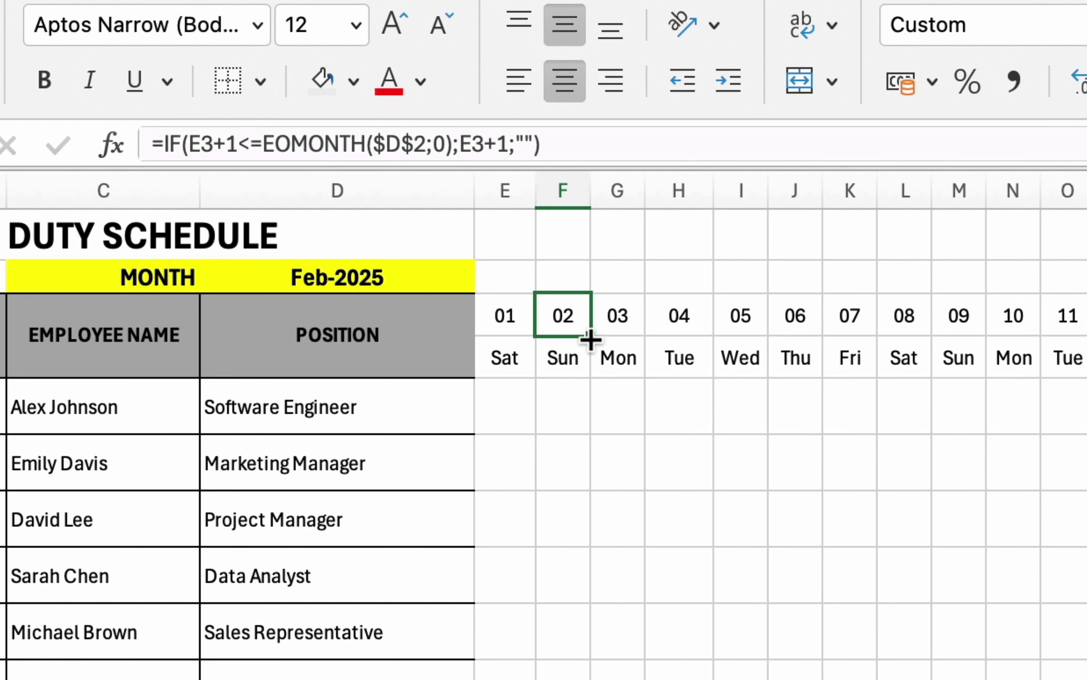
pyautogui.moveTo(590, 340); pyautogui.dragTo(1086, 322)
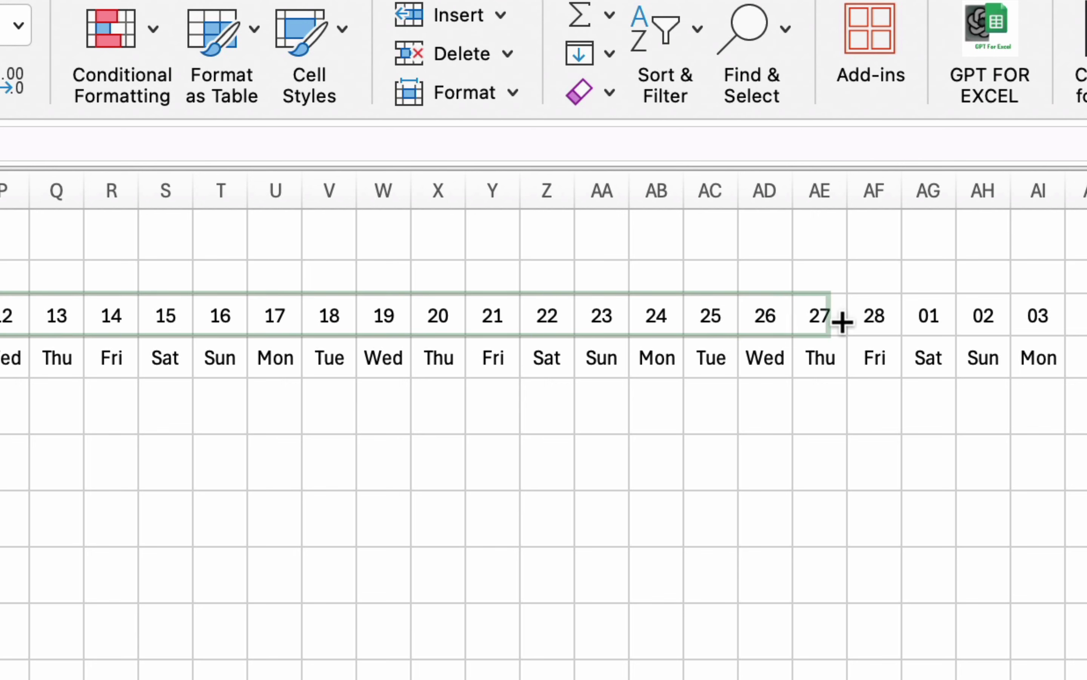
pyautogui.moveTo(842, 322)
pyautogui.mouseDown()
pyautogui.moveTo(954, 316)
pyautogui.moveTo(1048, 331)
pyautogui.mouseUp()
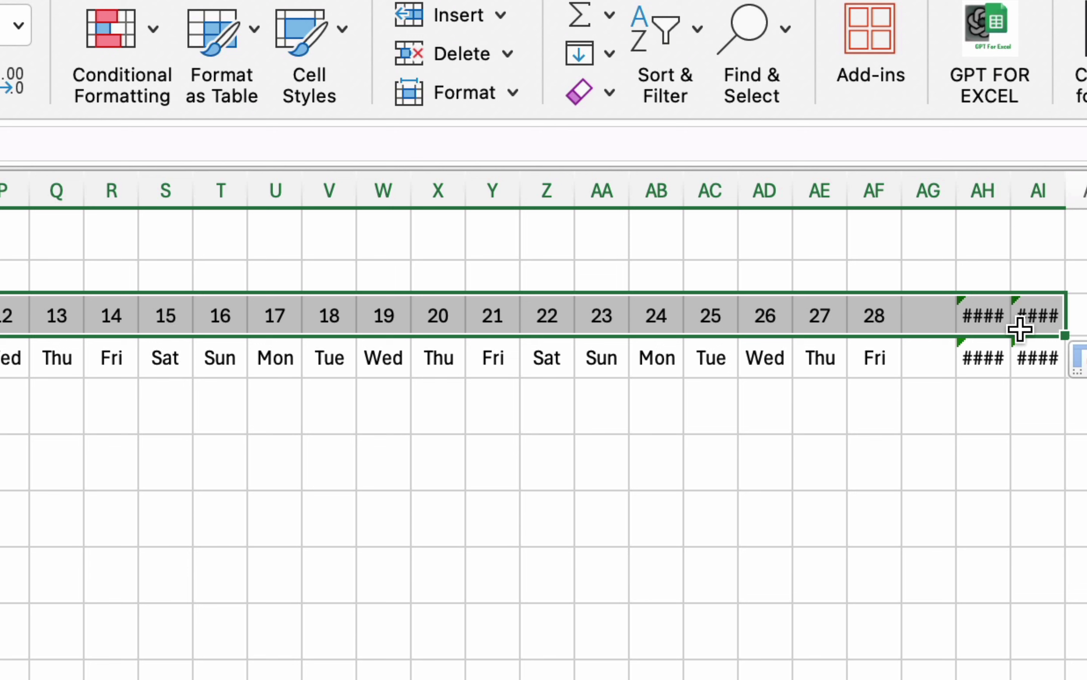
# Step: Widen column AH to read the full content of AH3, and narrow the column again
pyautogui.click(993, 322)
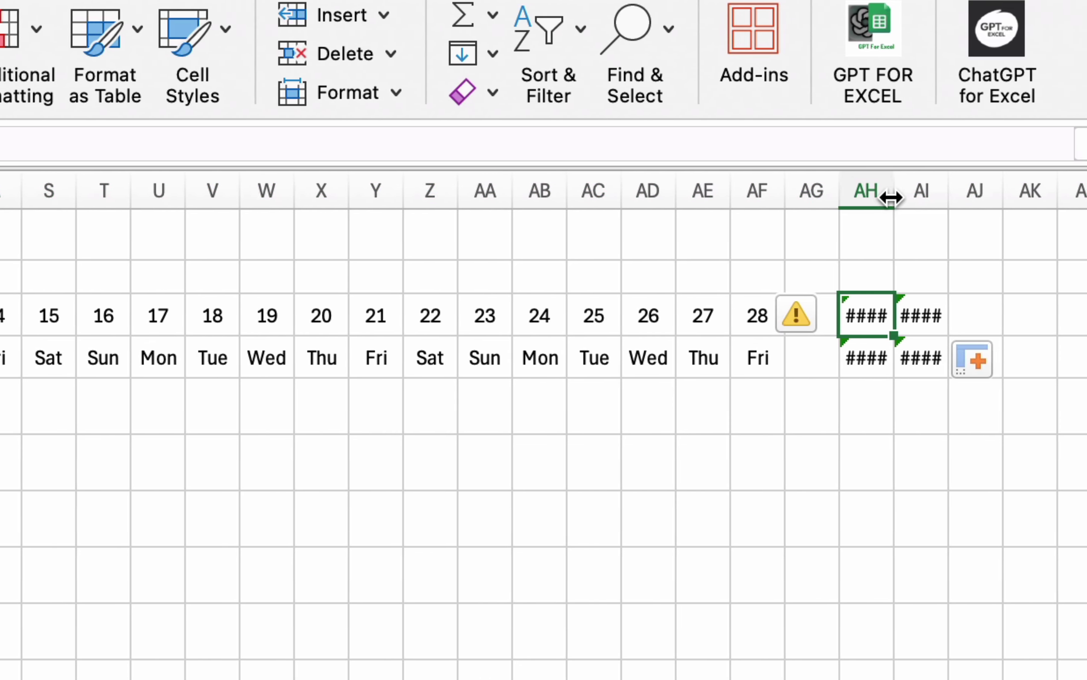
pyautogui.moveTo(861, 198); pyautogui.dragTo(889, 199)
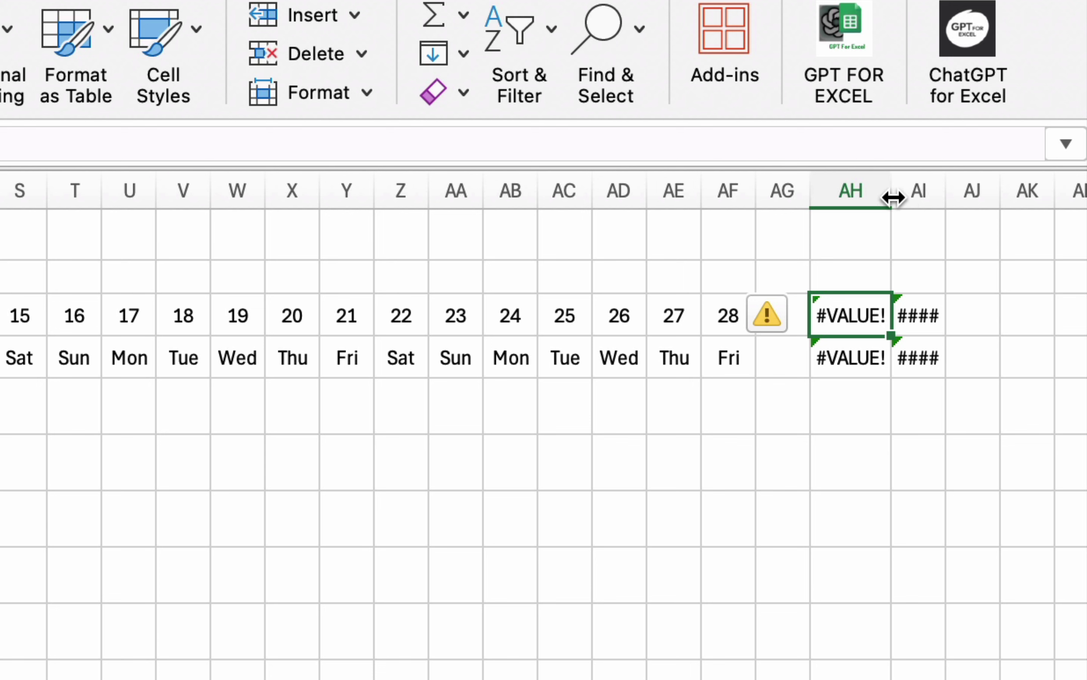
pyautogui.moveTo(893, 198); pyautogui.dragTo(874, 207)
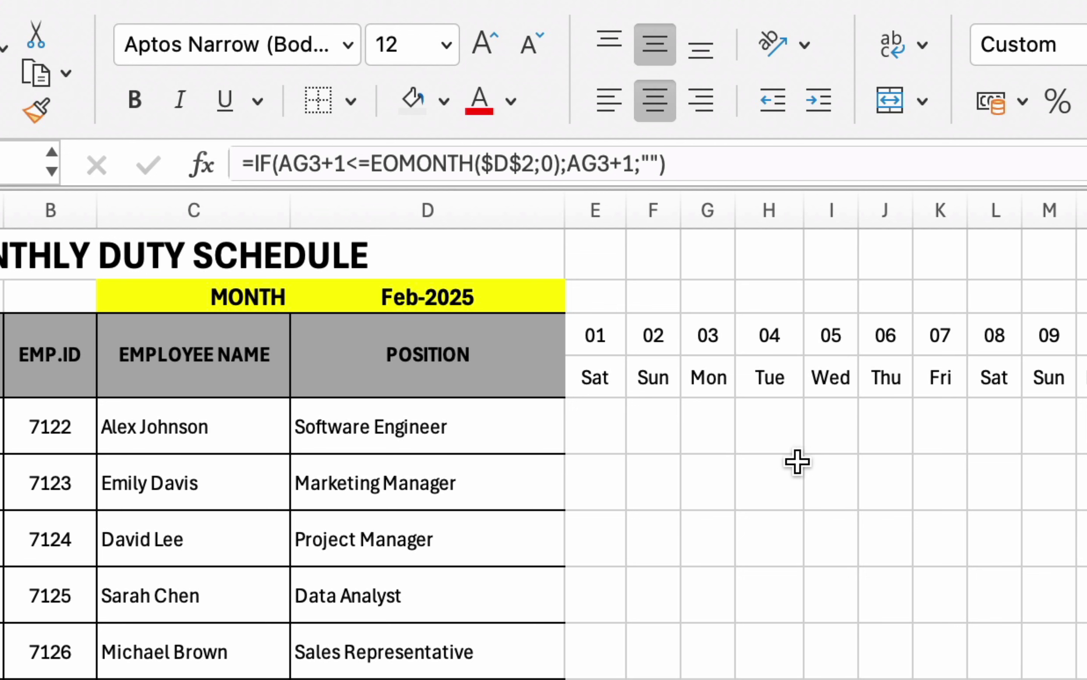
# Step: Wrap F3's formula in IFERROR with an empty error value, giving =IFERROR(IF(E3+1<=EOMONTH($D$2;0);E3+1;"");"")
pyautogui.click(659, 336)
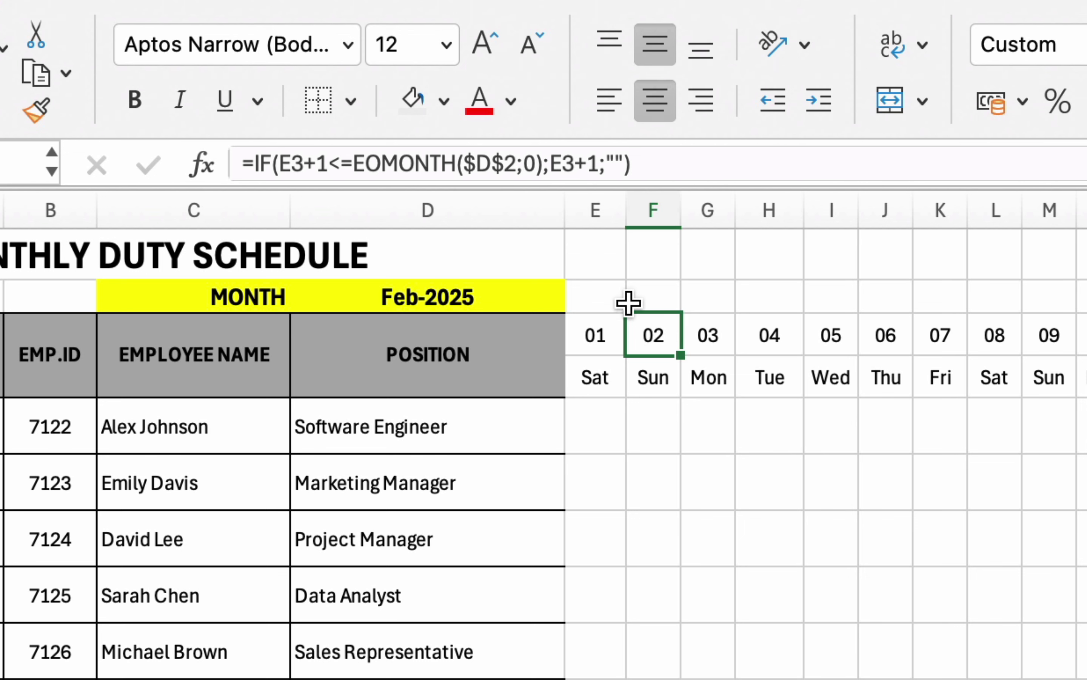
pyautogui.click(255, 166)
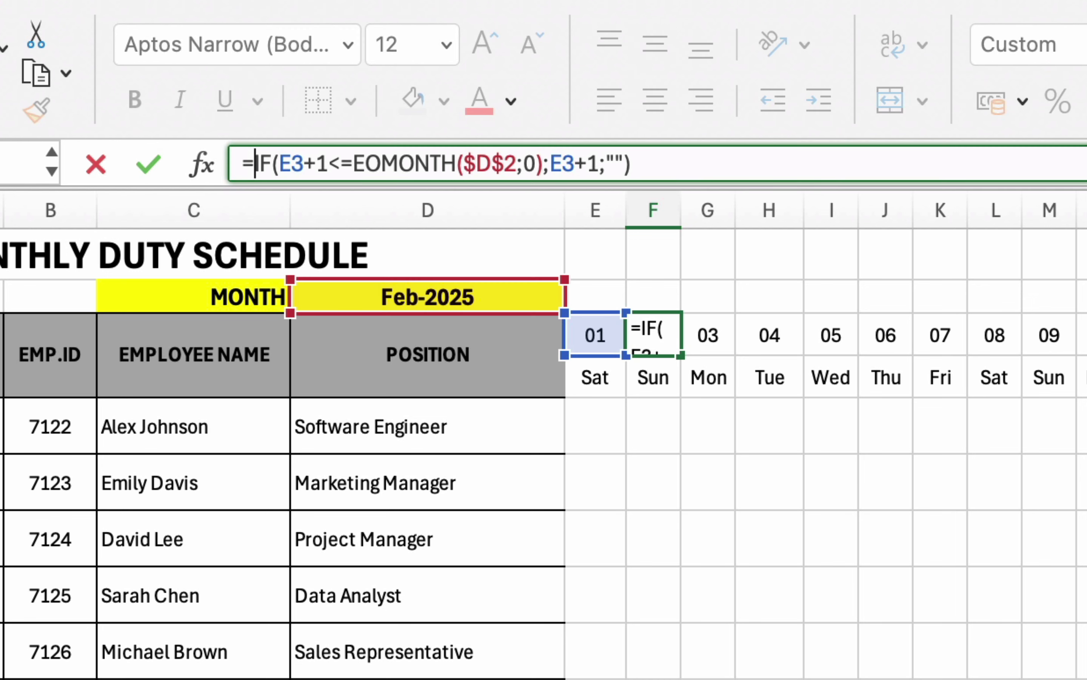
pyautogui.write('if')
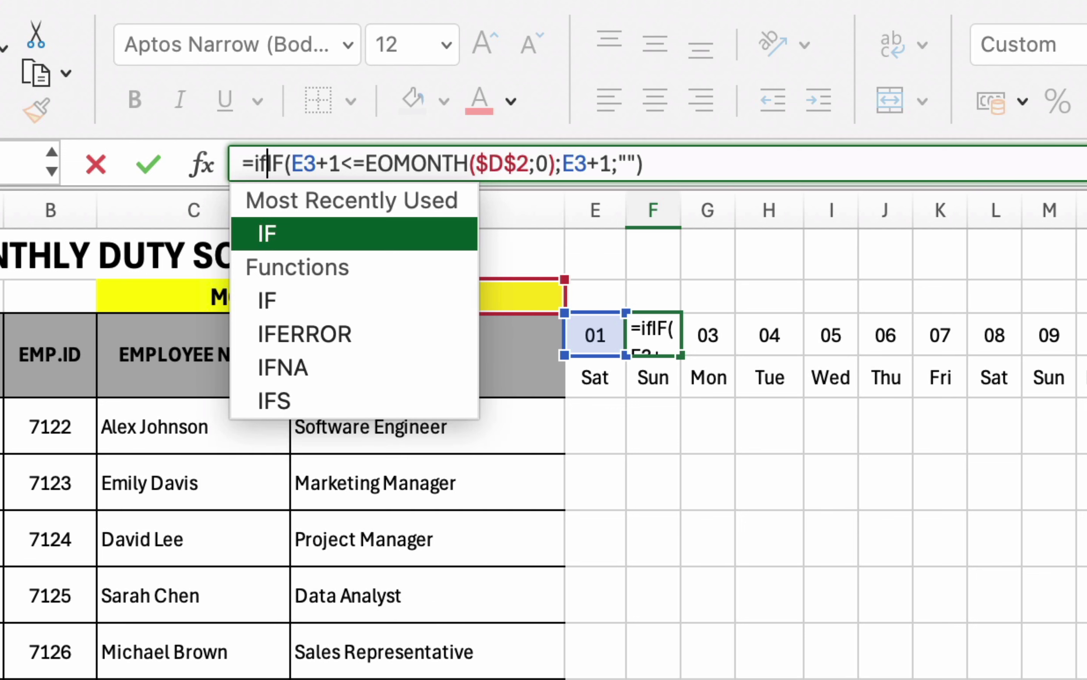
pyautogui.doubleClick(316, 343)
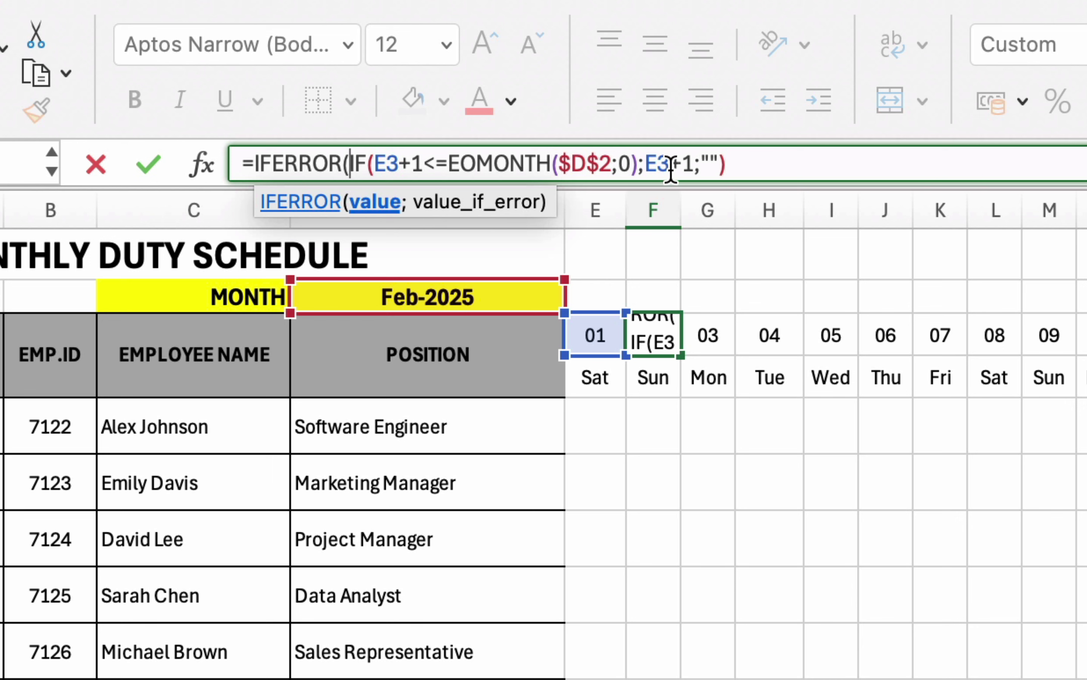
pyautogui.click(742, 165)
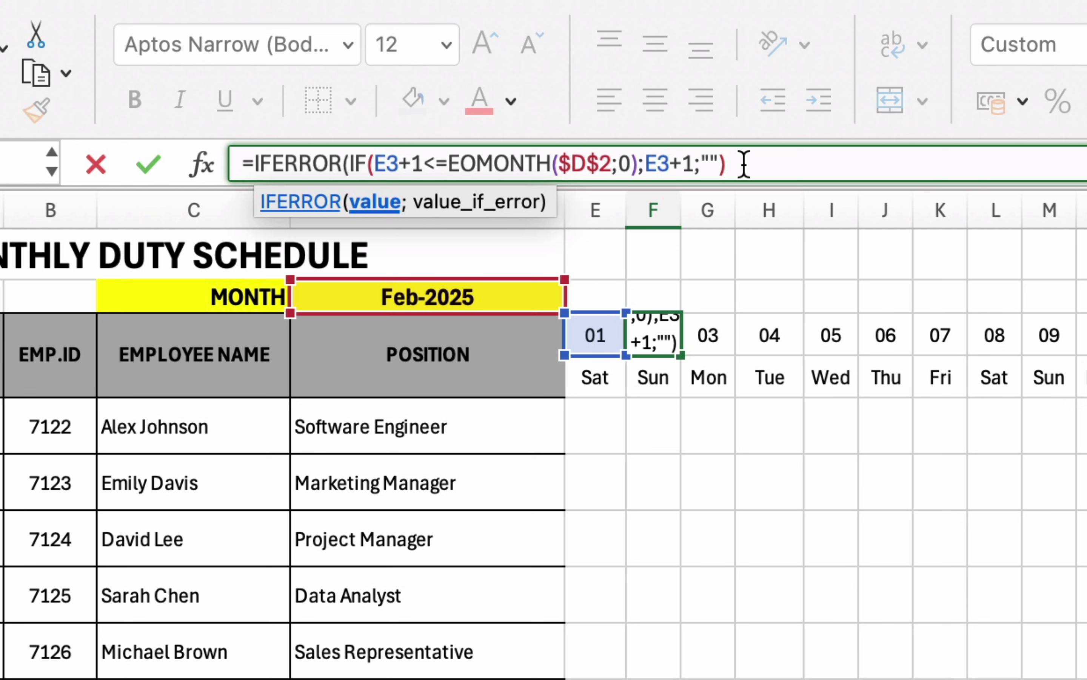
pyautogui.write(';')
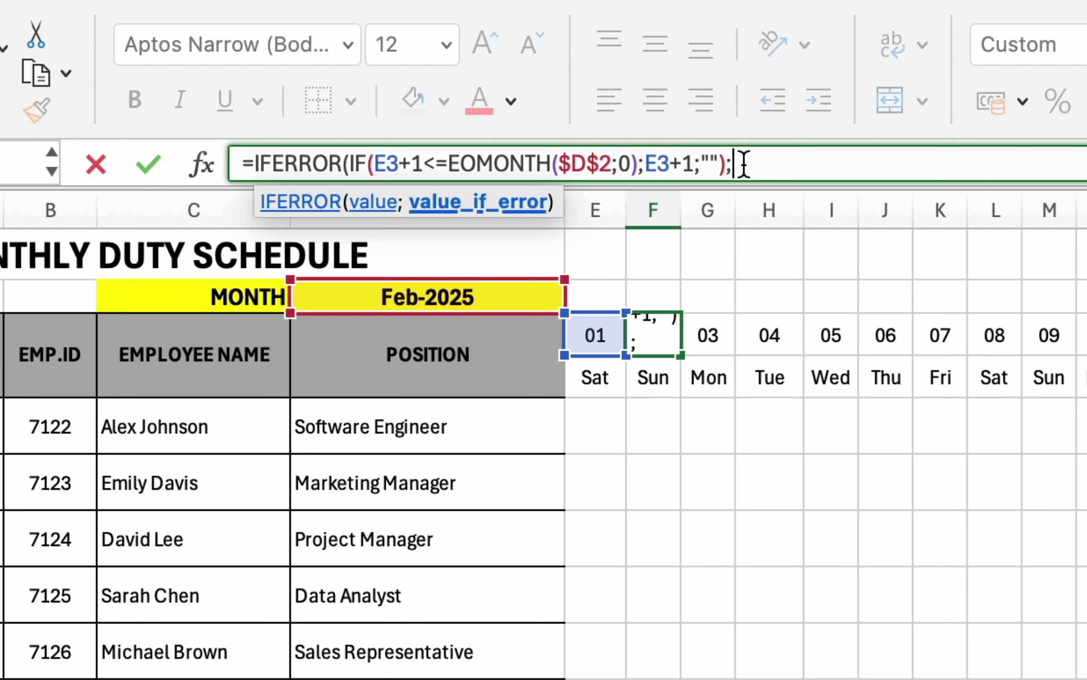
pyautogui.write('"")')
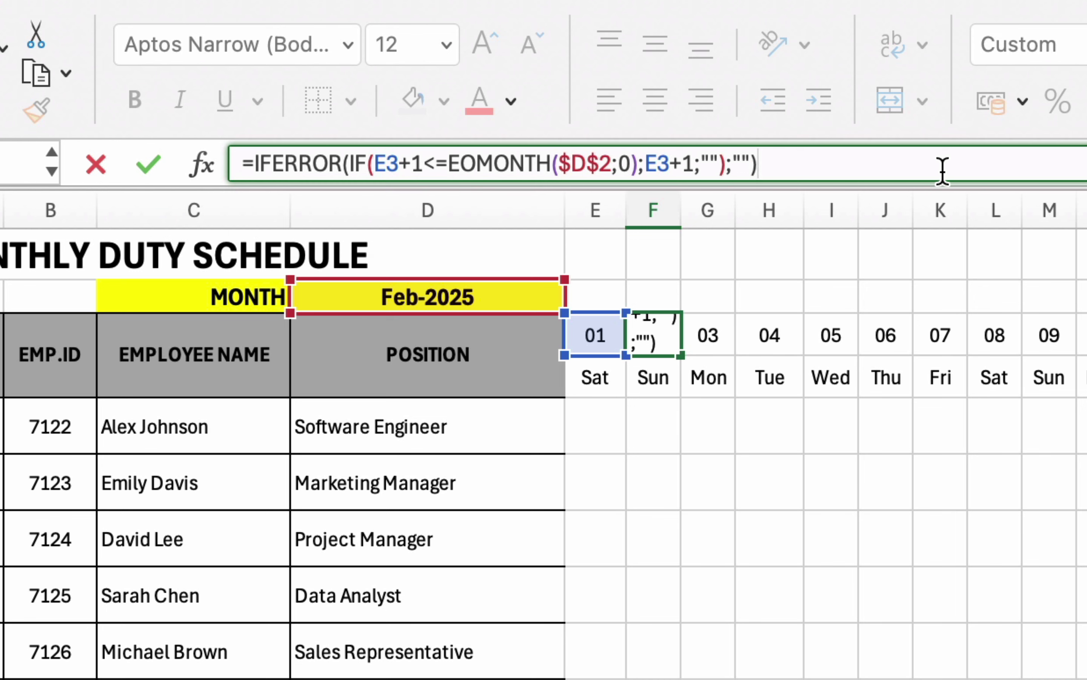
pyautogui.press('Return')
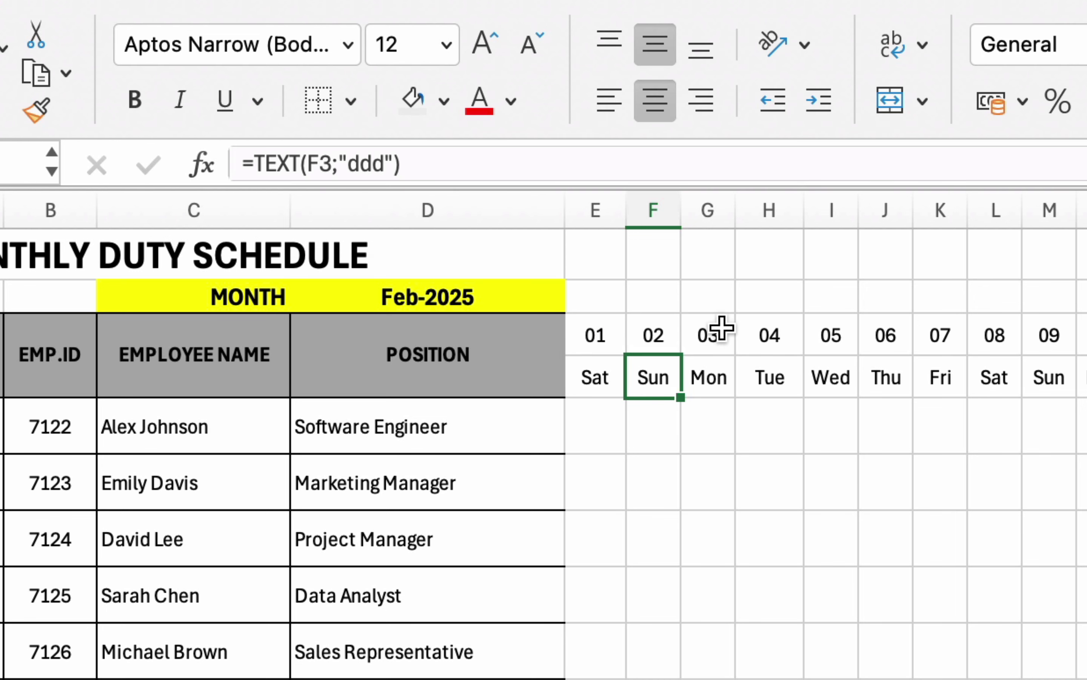
# Step: Fill the IFERROR date formula from F3 across row 3 through AI3
pyautogui.click(656, 336)
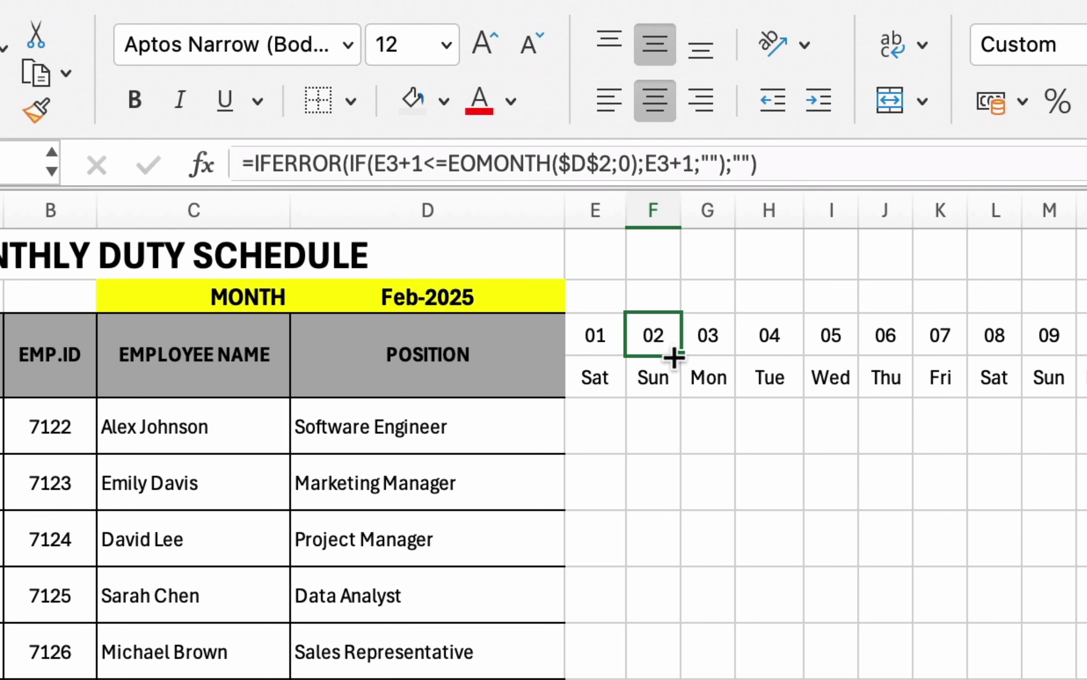
pyautogui.moveTo(678, 357); pyautogui.dragTo(1086, 339)
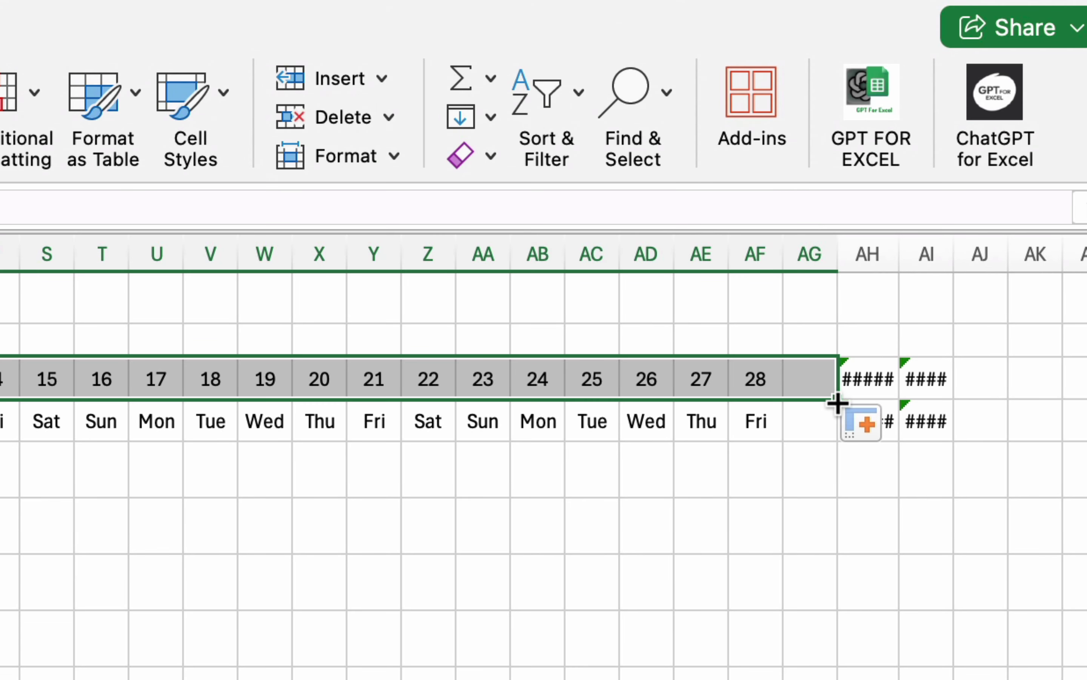
pyautogui.moveTo(837, 403); pyautogui.dragTo(938, 398)
pyautogui.moveTo(939, 398); pyautogui.dragTo(939, 395)
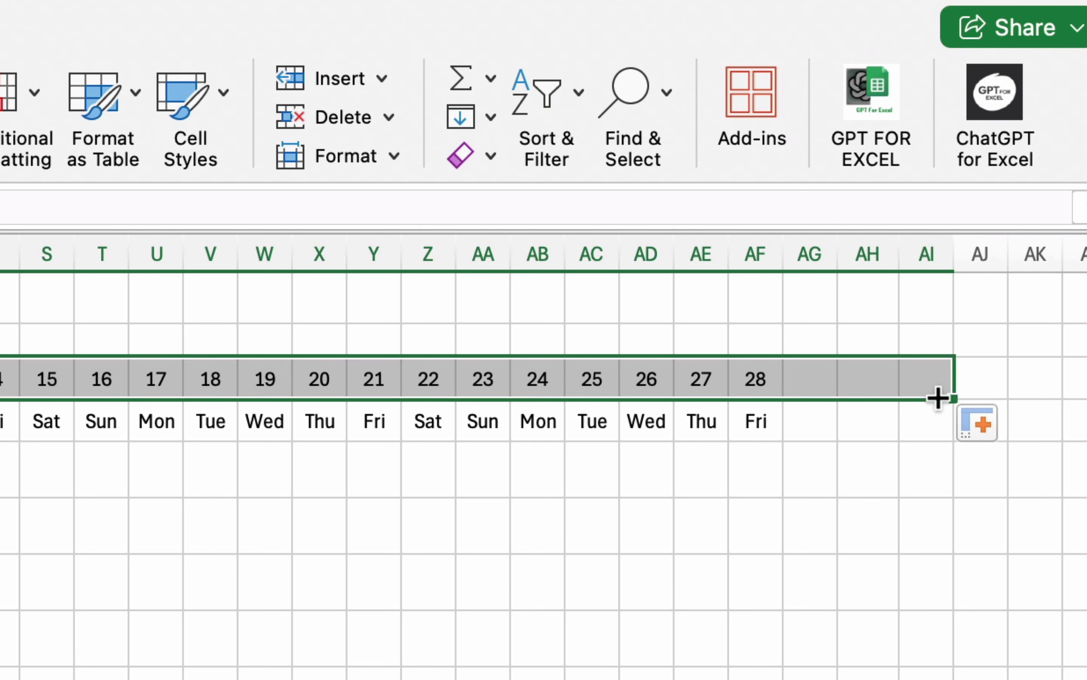
pyautogui.click(720, 621)
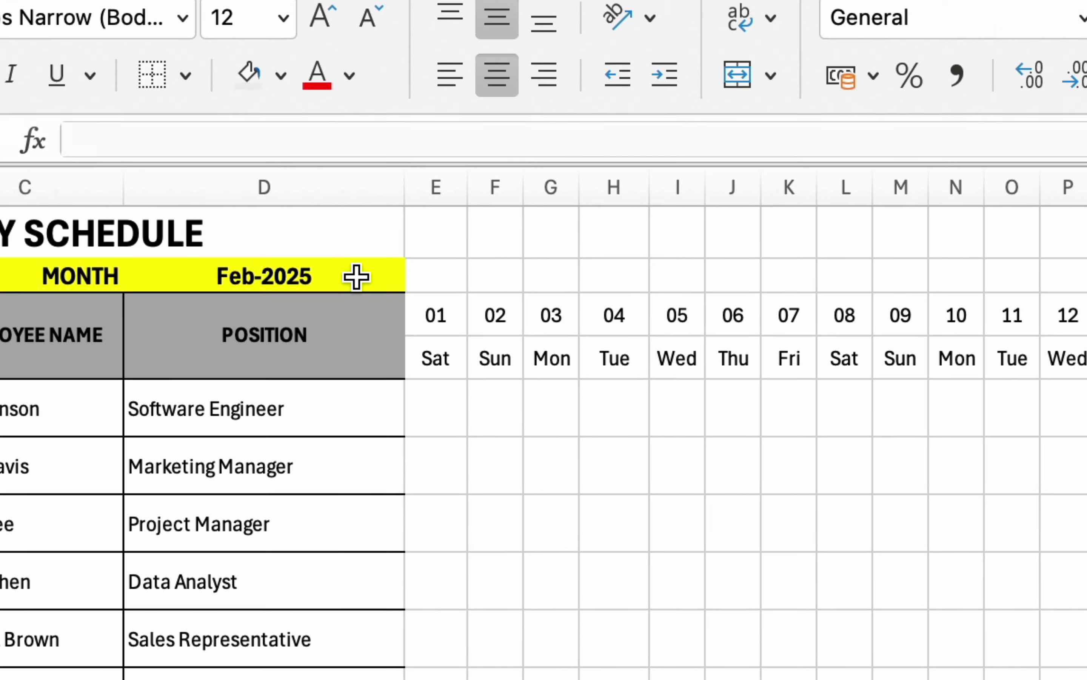
# Step: Set the schedule month in D2 to 01 jan 2025
pyautogui.click(440, 272)
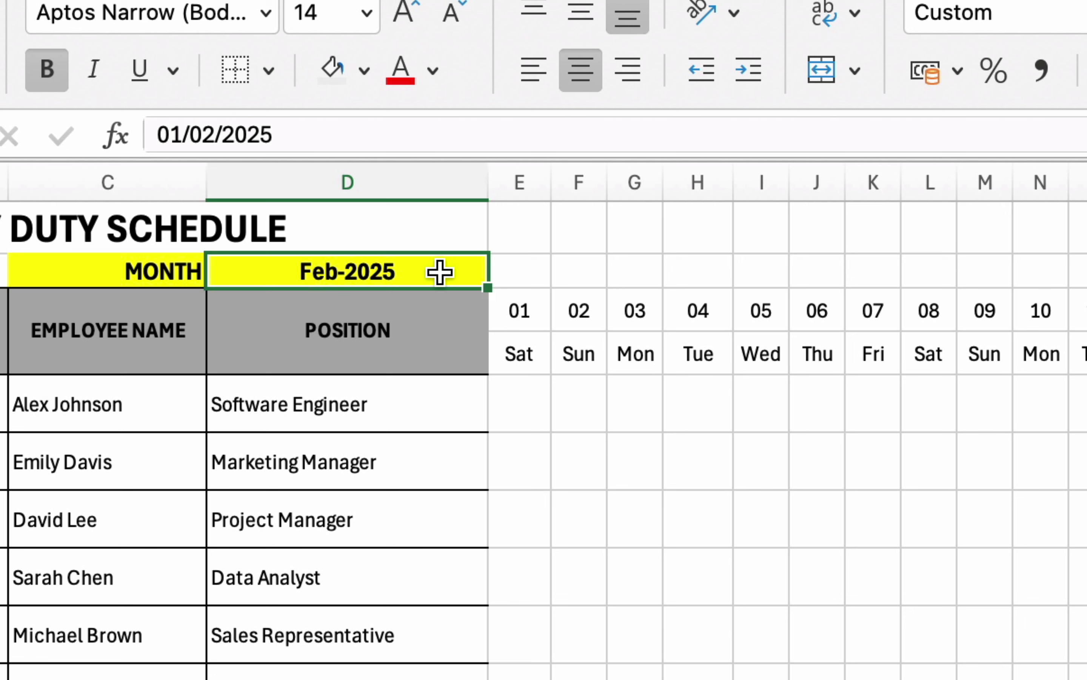
pyautogui.write('01 ja')
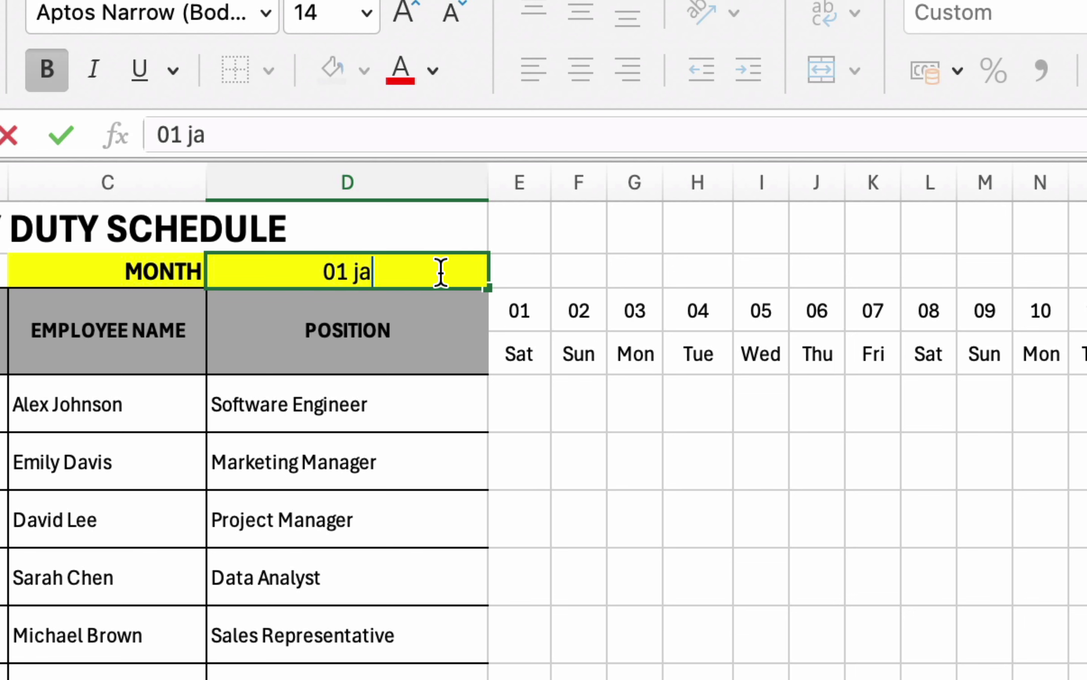
pyautogui.write('n 20')
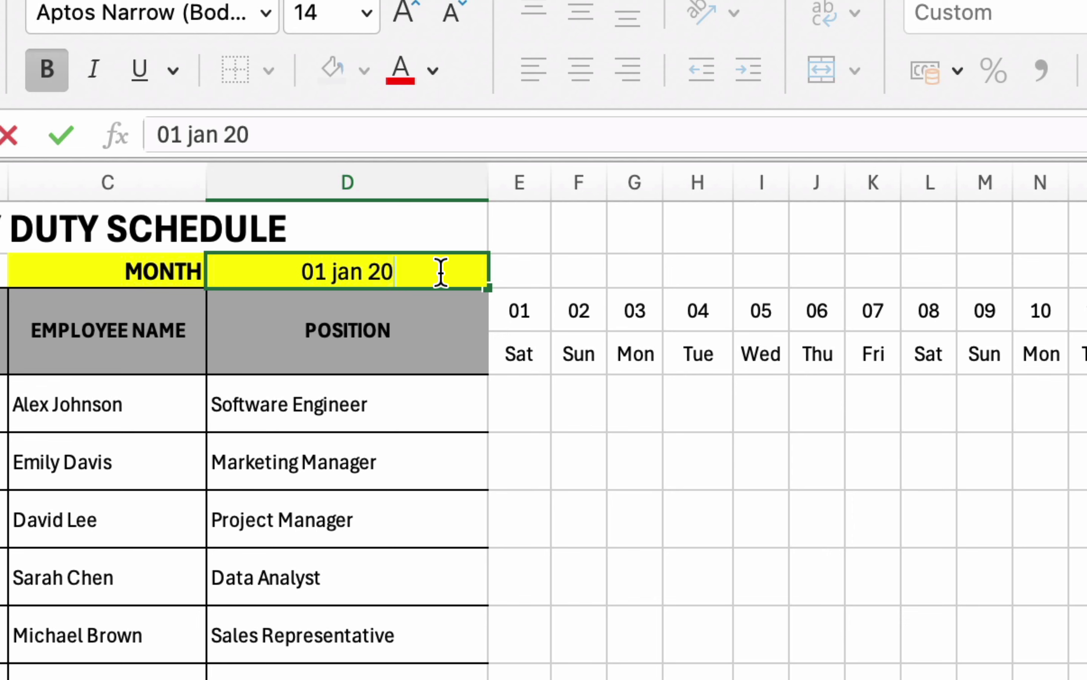
pyautogui.write('25')
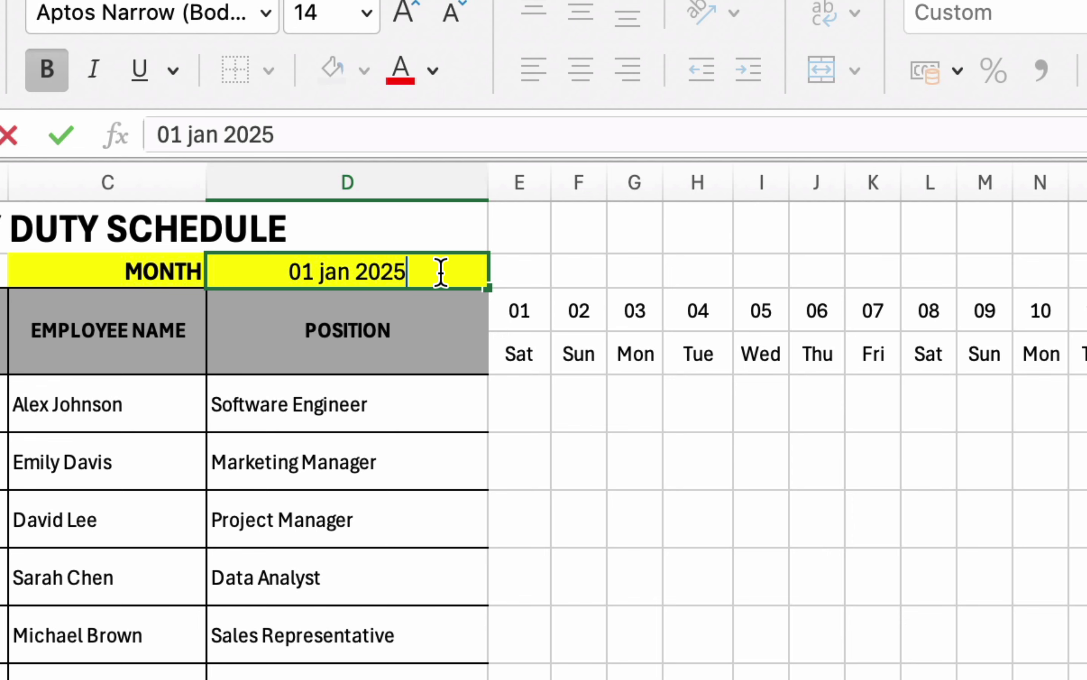
pyautogui.press('Return')
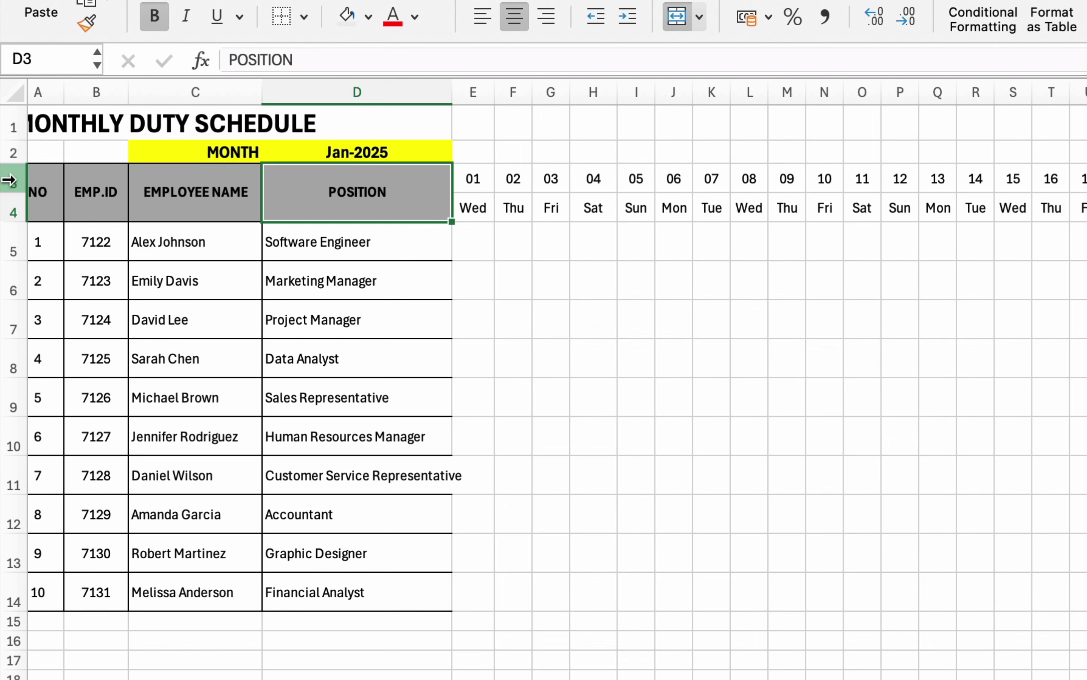
# Step: Start a new Classic conditional formatting rule for rows 3 to 14 that uses a formula to determine which cells to format
pyautogui.moveTo(8, 180); pyautogui.dragTo(4, 595)
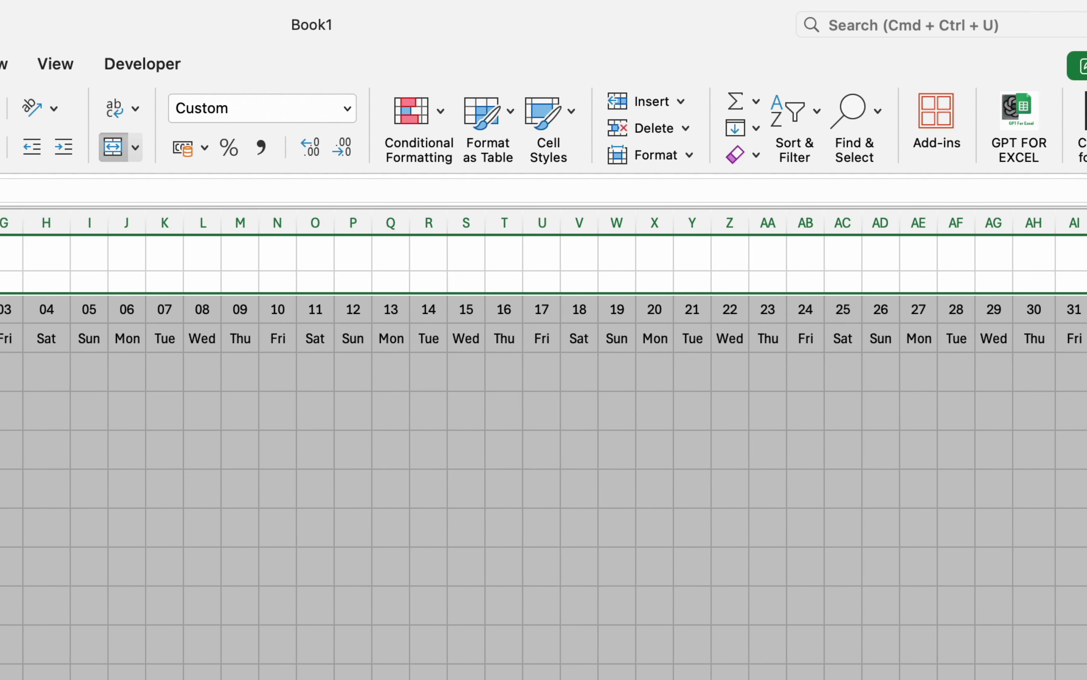
pyautogui.click(439, 113)
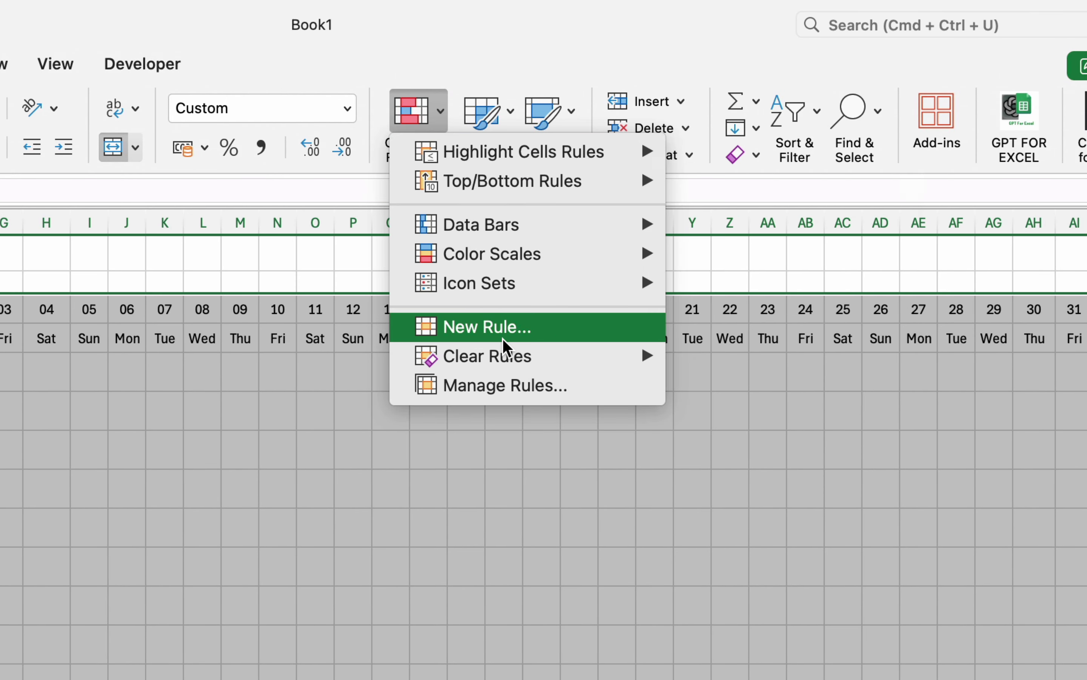
pyautogui.click(503, 325)
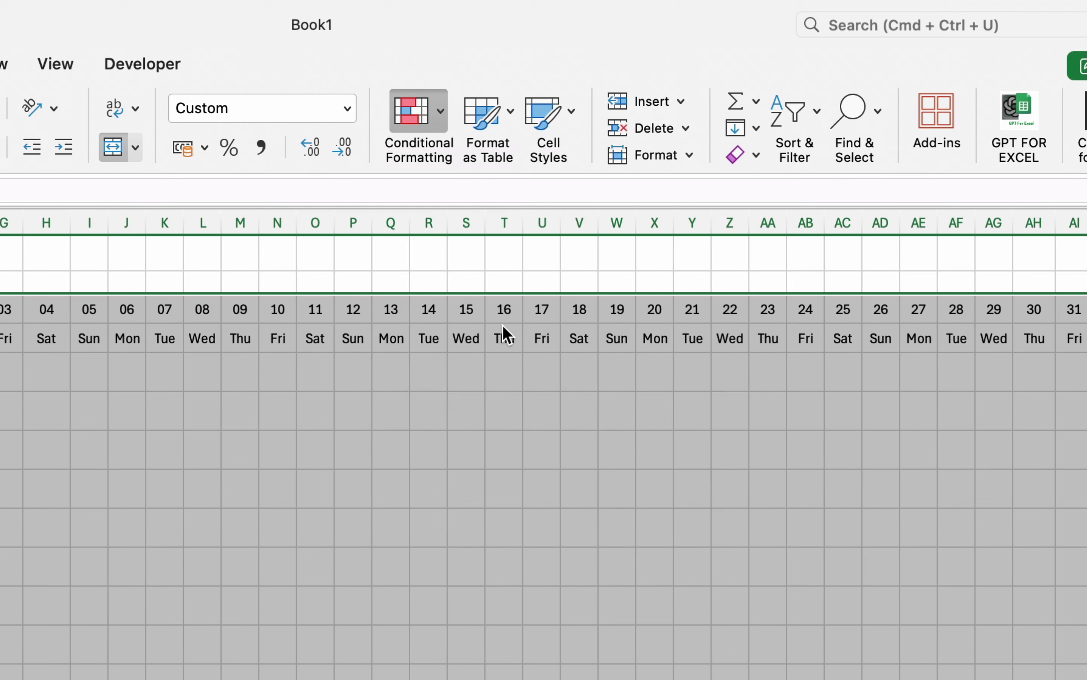
pyautogui.click(306, 267)
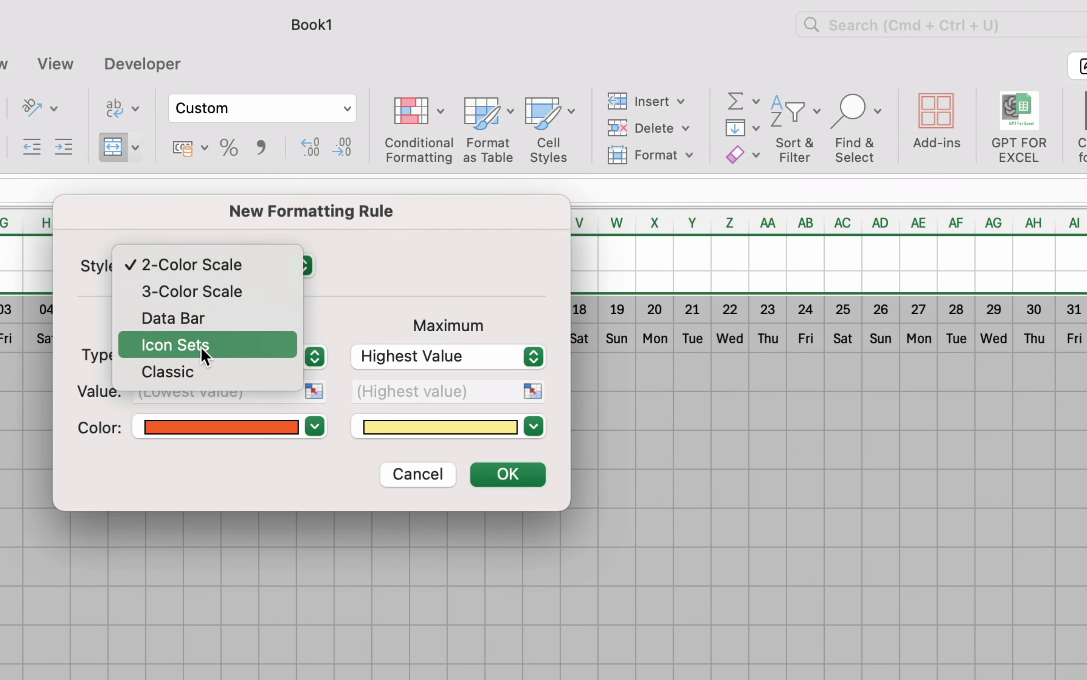
pyautogui.click(175, 374)
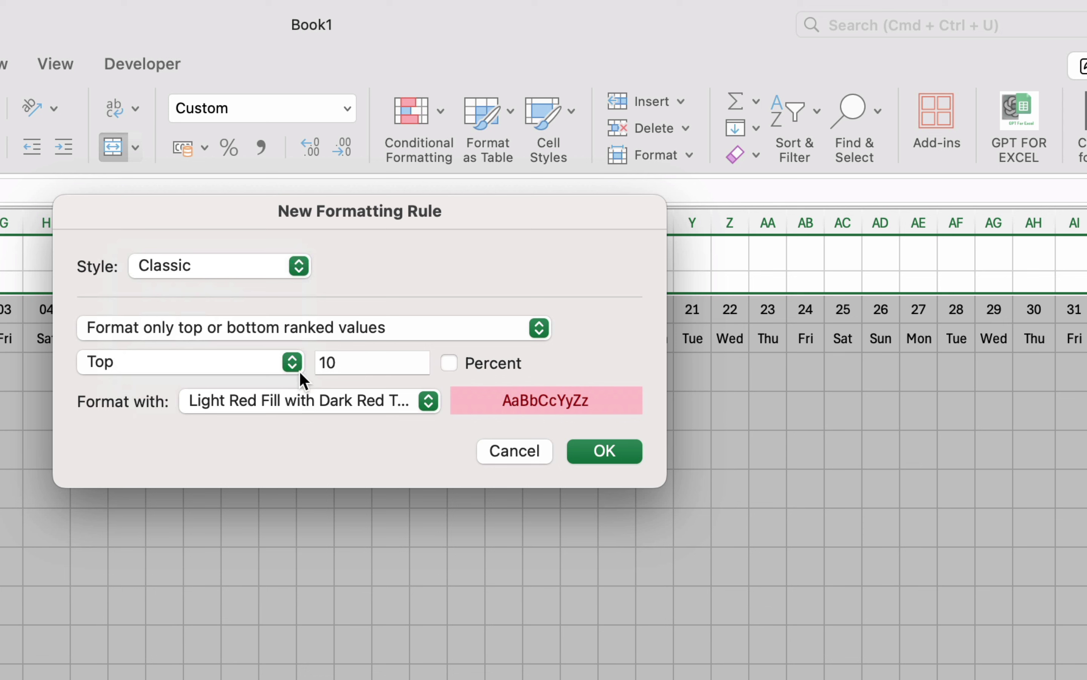
pyautogui.click(394, 325)
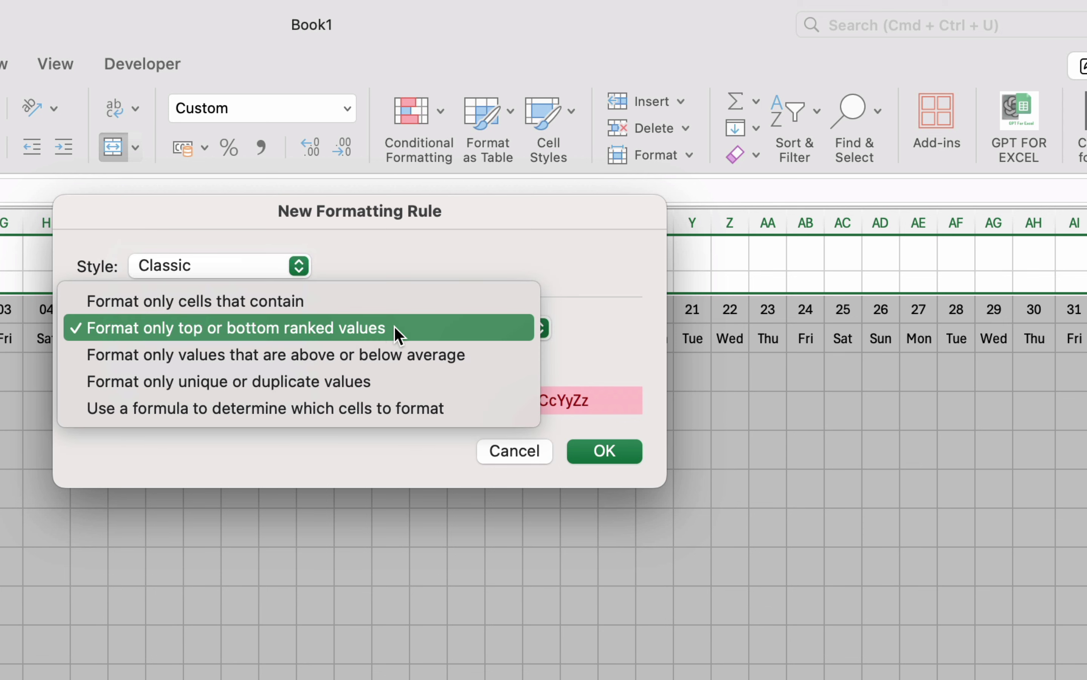
pyautogui.click(135, 406)
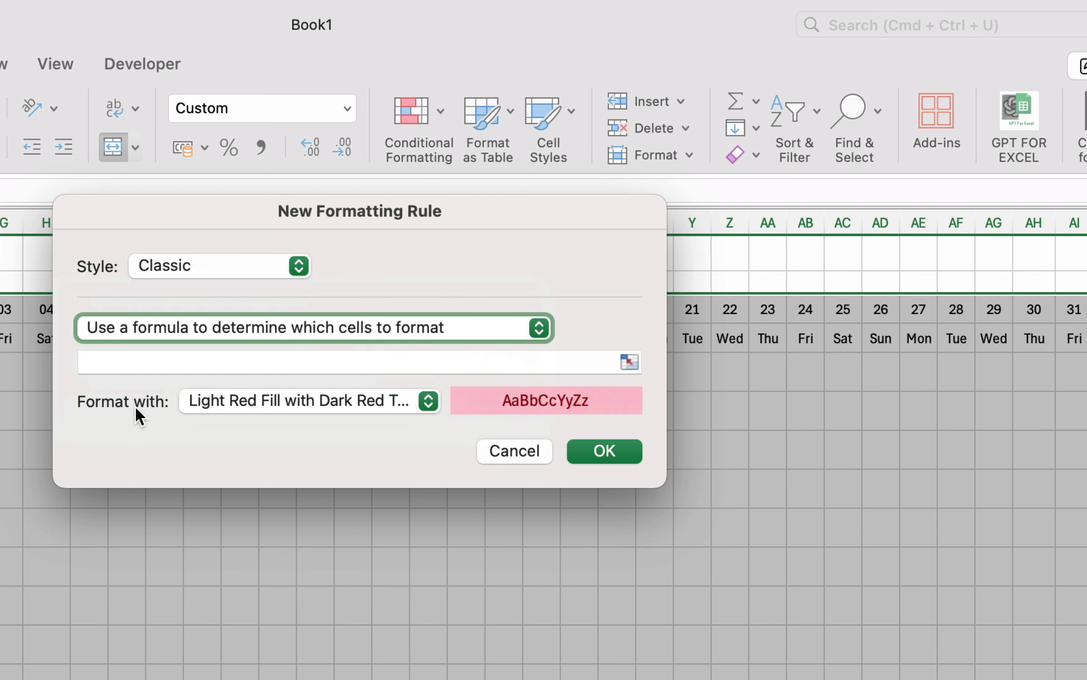
# Step: Enter =E$3 as the rule's formula, with a relative column and an absolute row
pyautogui.click(117, 365)
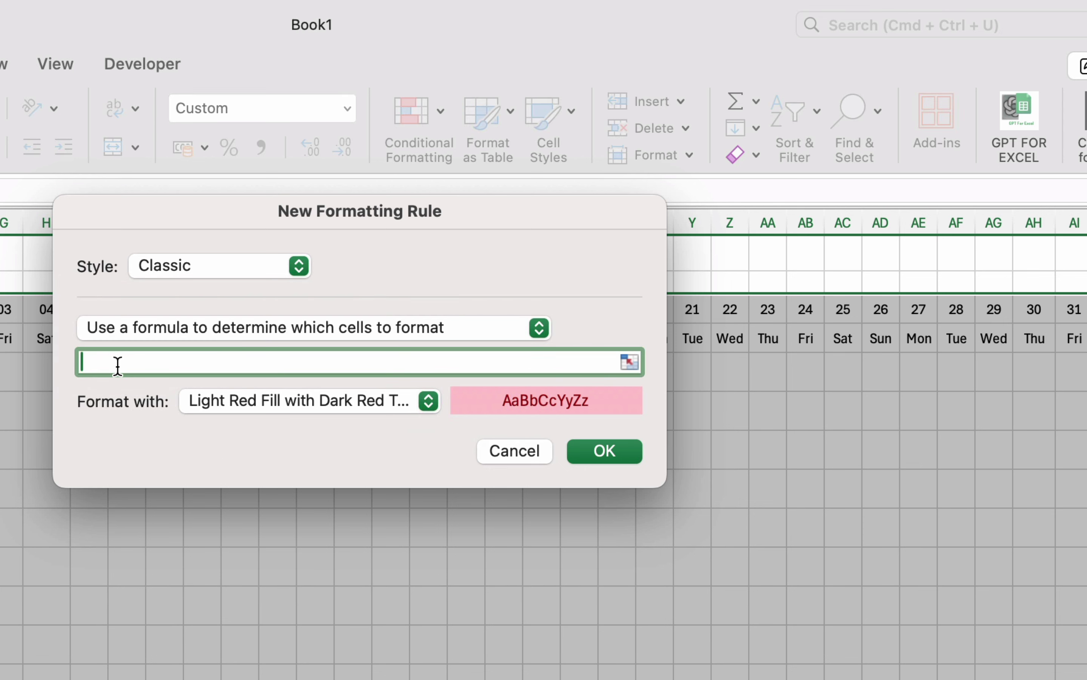
pyautogui.write('=')
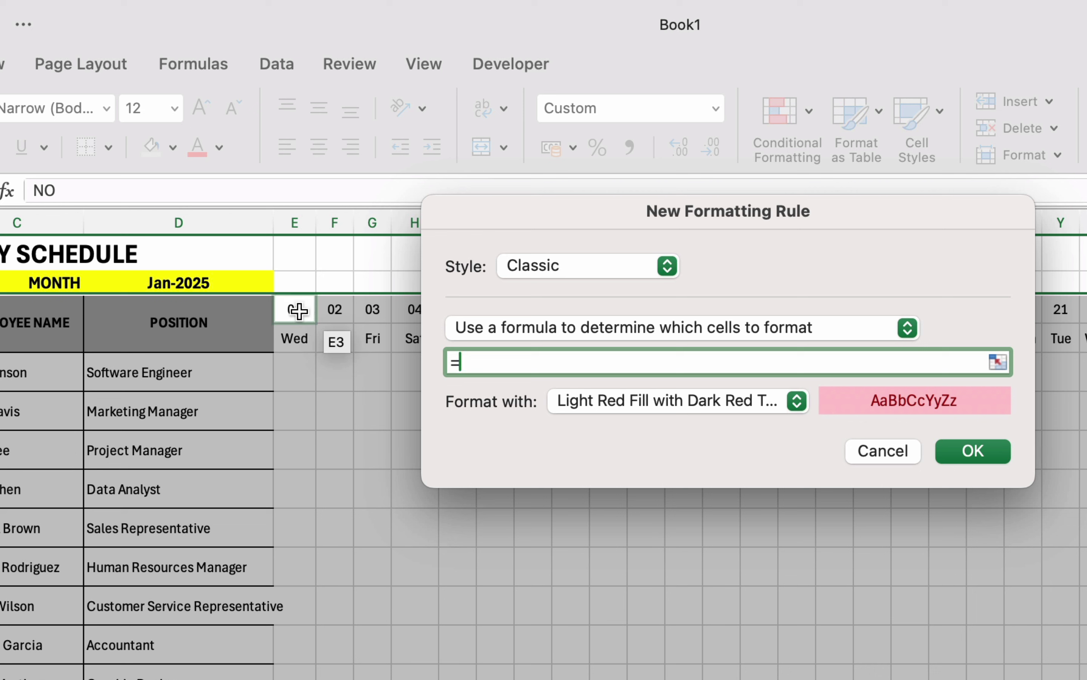
pyautogui.click(300, 312)
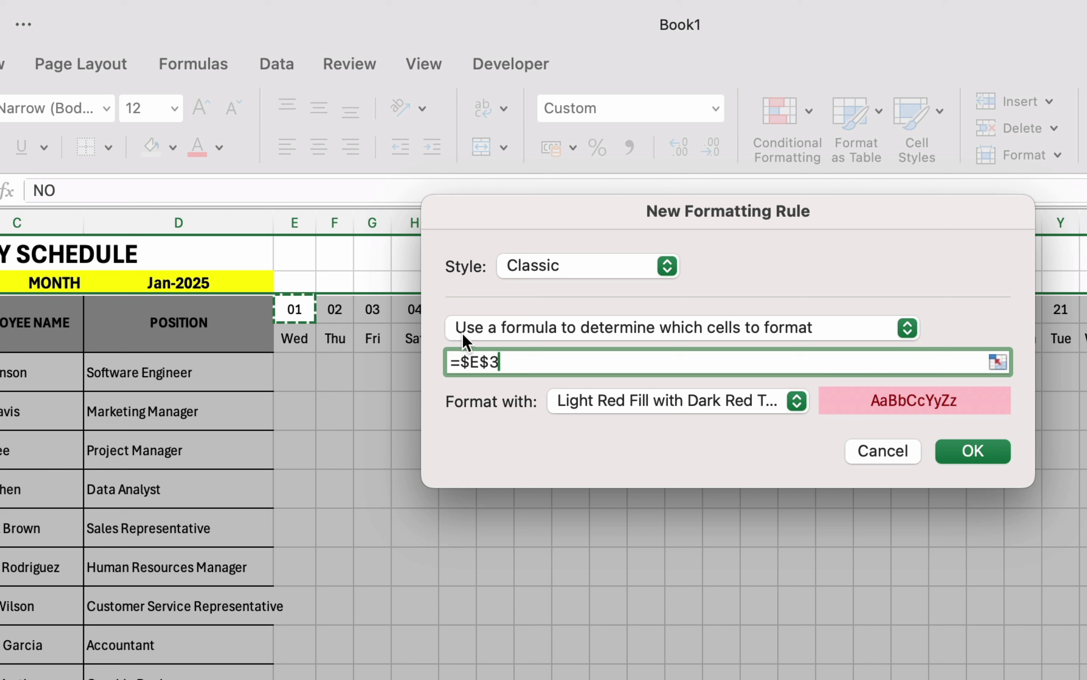
pyautogui.click(471, 368)
pyautogui.press('BackSpace')
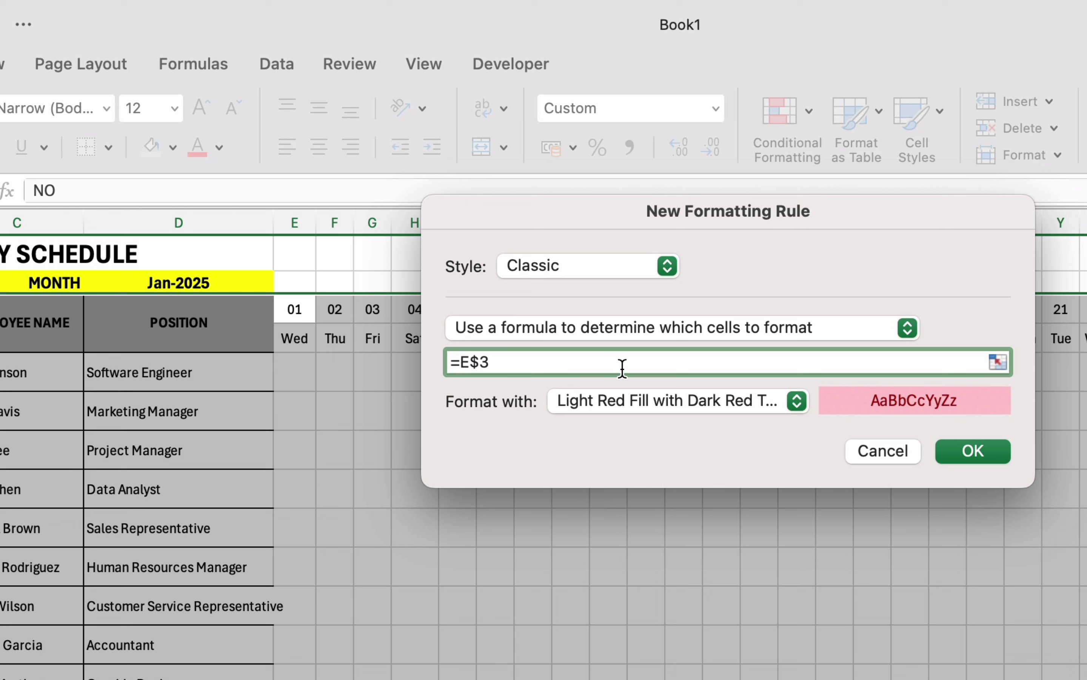
# Step: Give the rule a custom format with a thin solid border on all four cell sides, and apply the rule
pyautogui.click(799, 400)
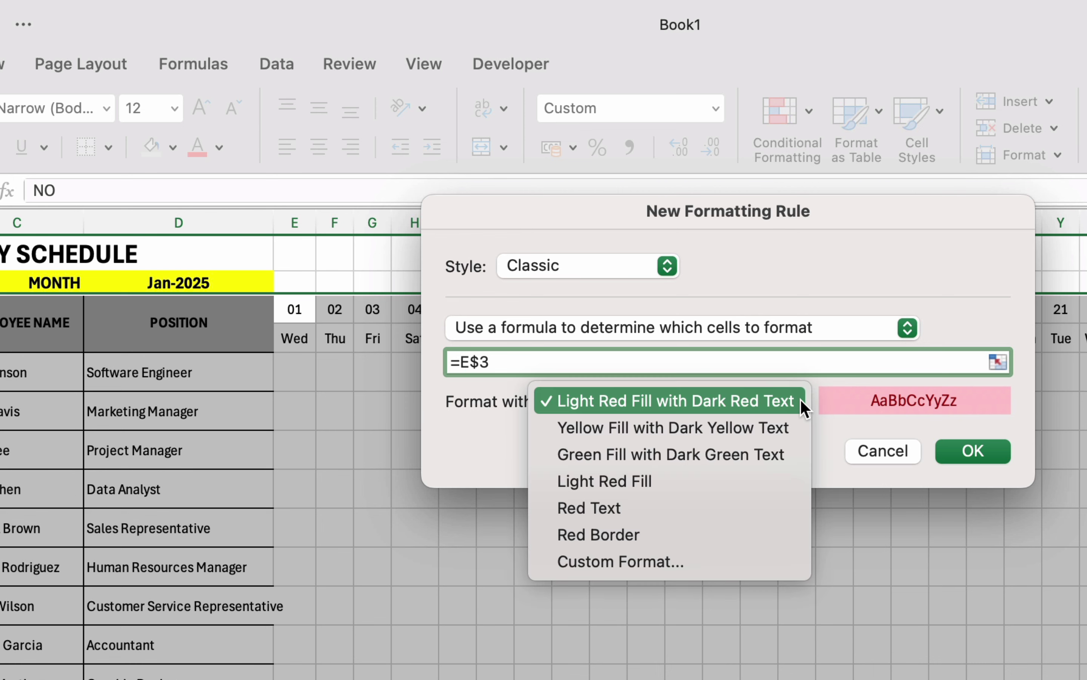
pyautogui.click(616, 562)
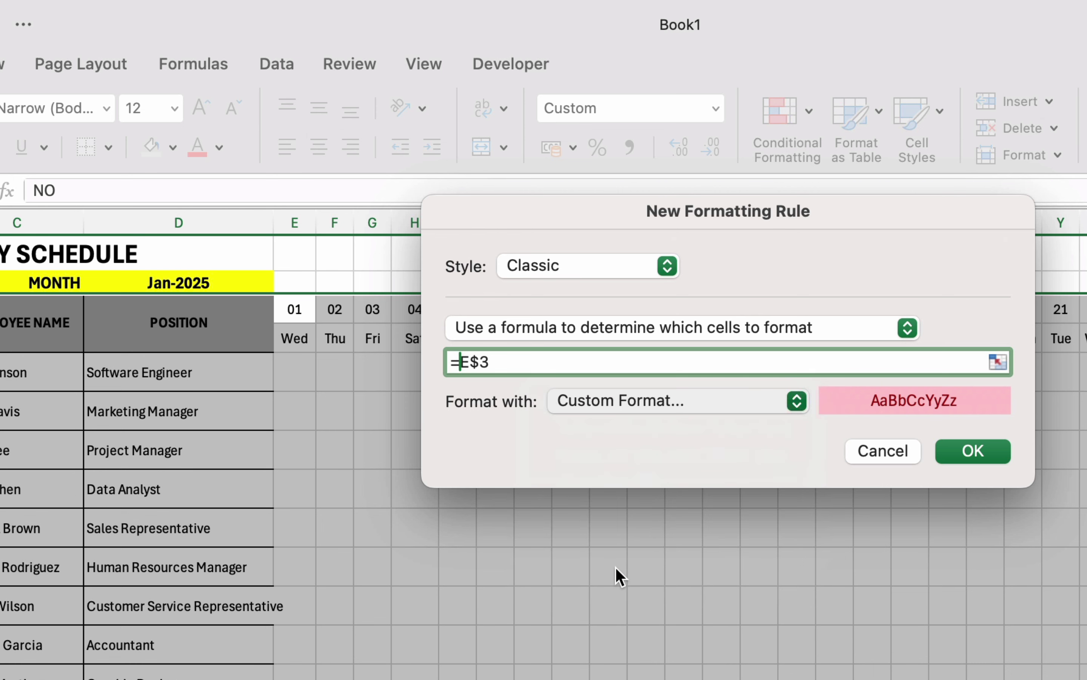
pyautogui.click(721, 155)
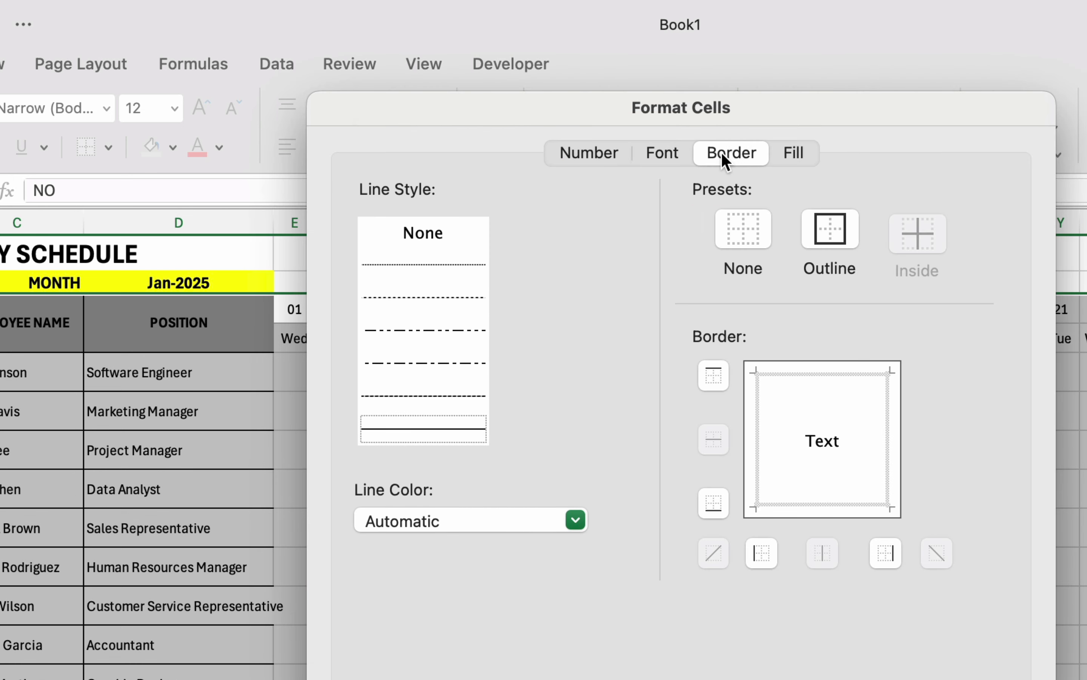
pyautogui.click(792, 374)
pyautogui.click(757, 411)
pyautogui.click(805, 504)
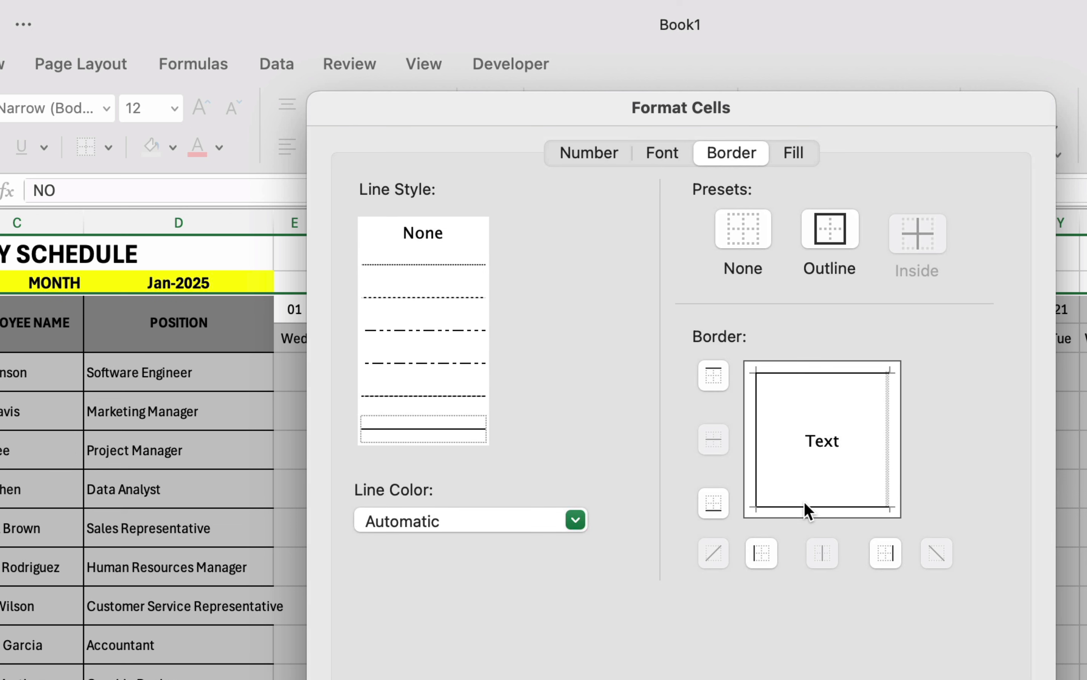
pyautogui.click(884, 446)
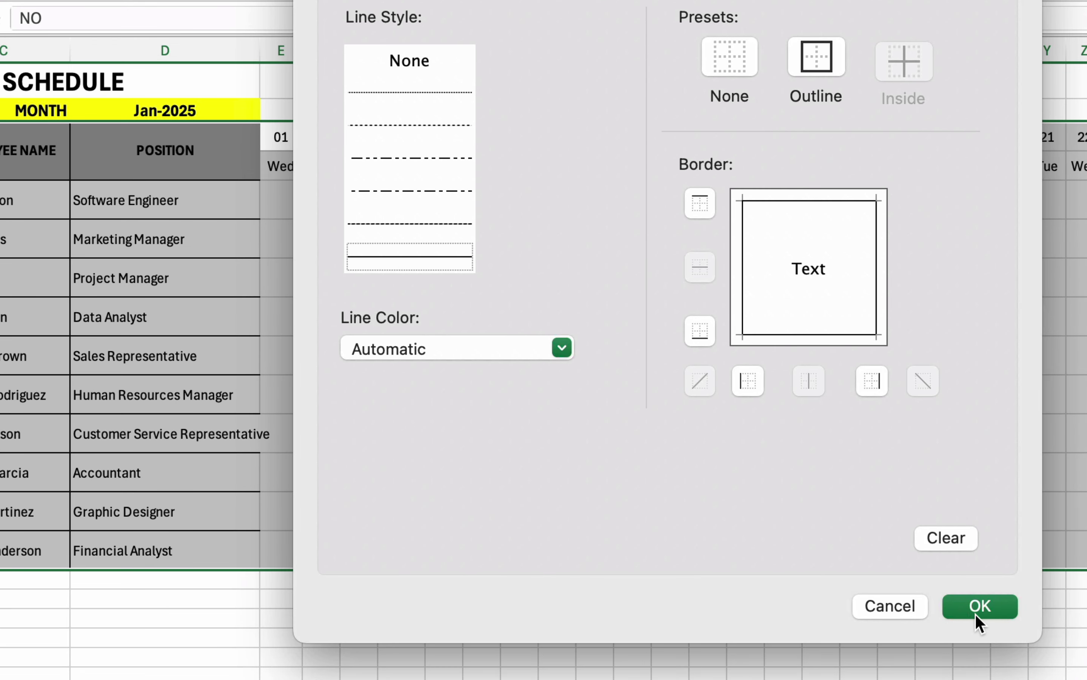
pyautogui.click(985, 614)
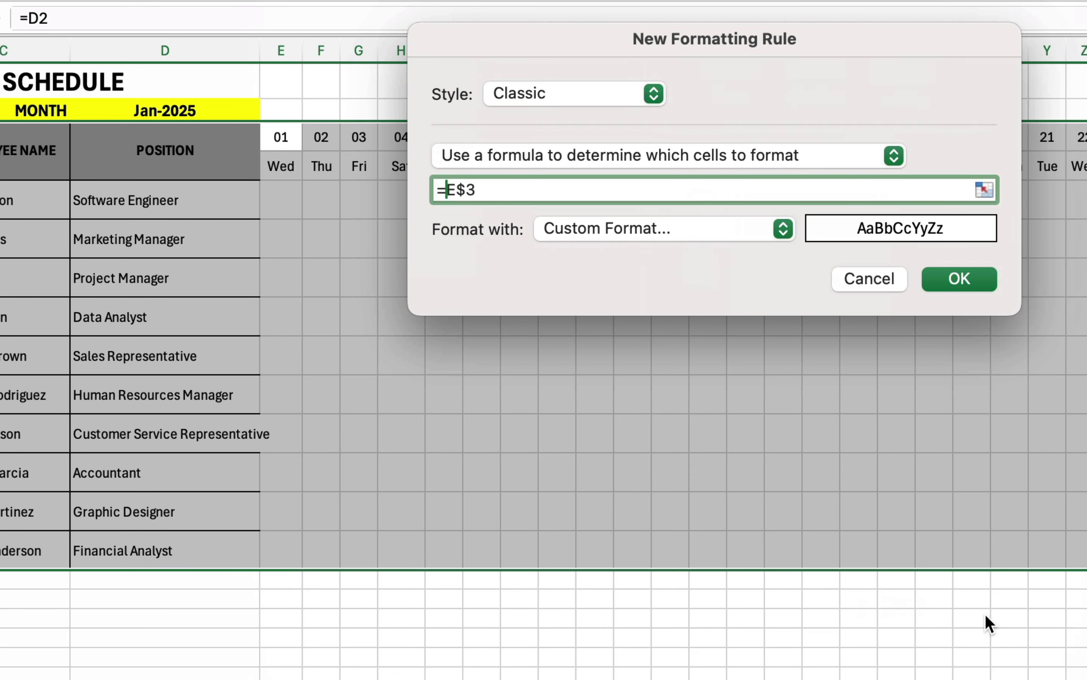
pyautogui.click(956, 282)
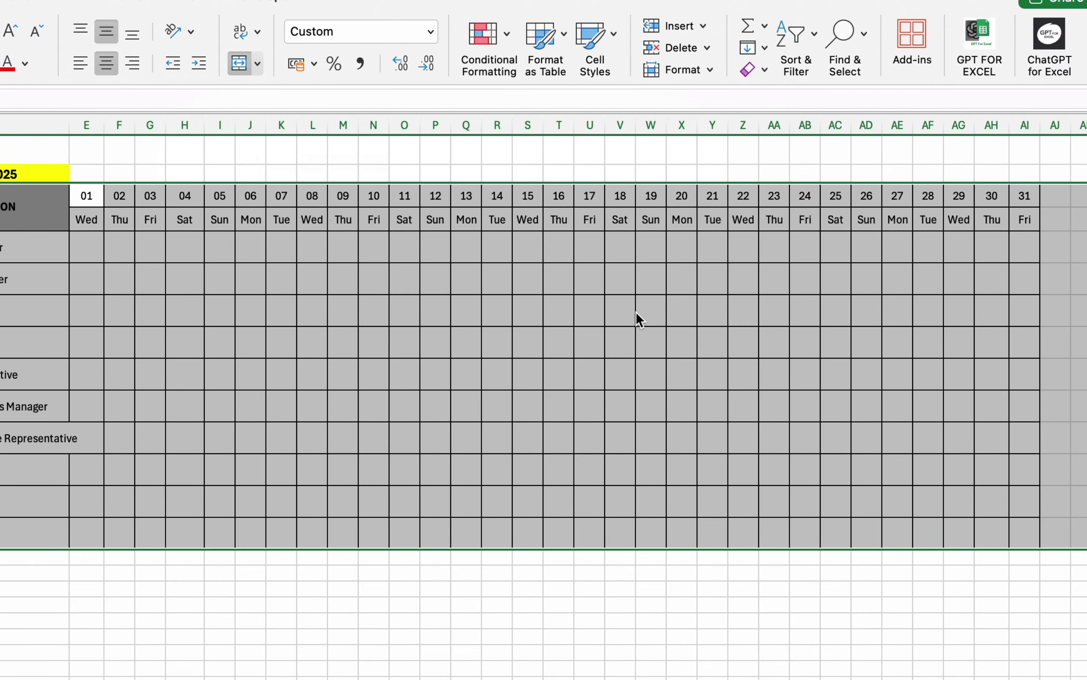
pyautogui.click(551, 635)
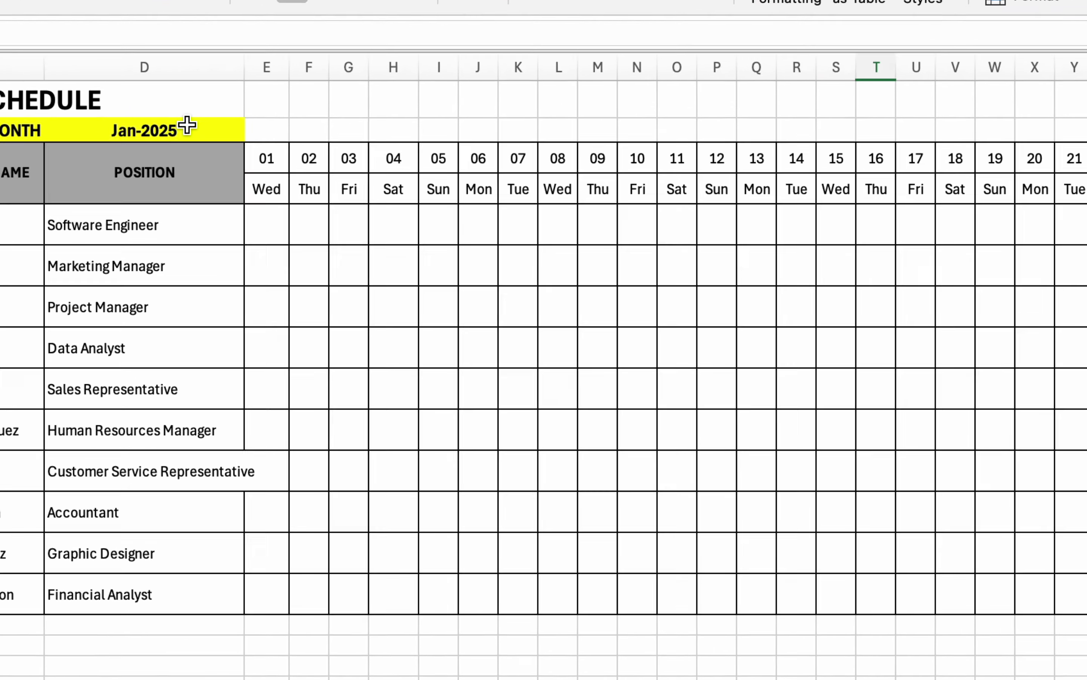
# Step: Change the schedule month in D2 to 01 feb 25
pyautogui.click(187, 126)
pyautogui.write('01 ')
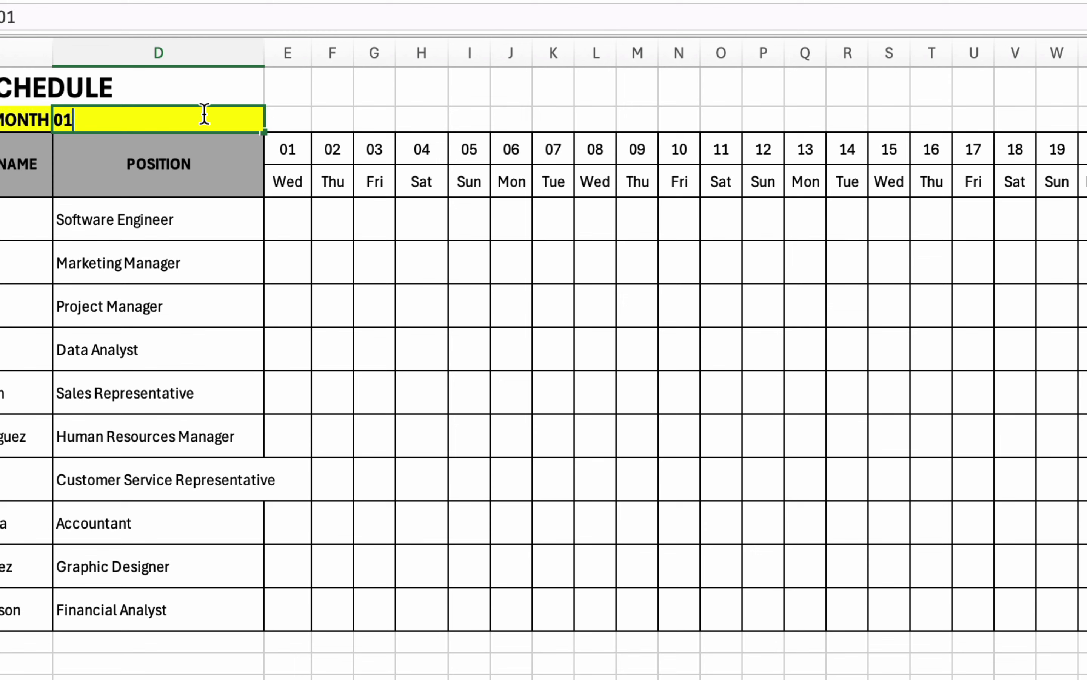
pyautogui.write(' feb 25')
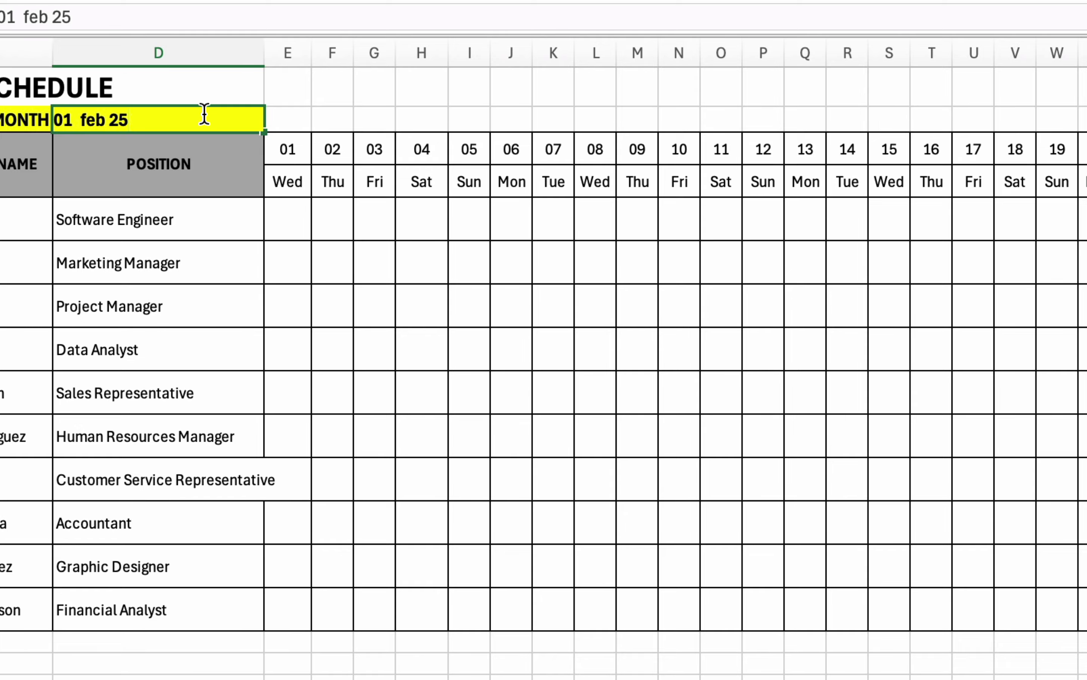
pyautogui.press('Return')
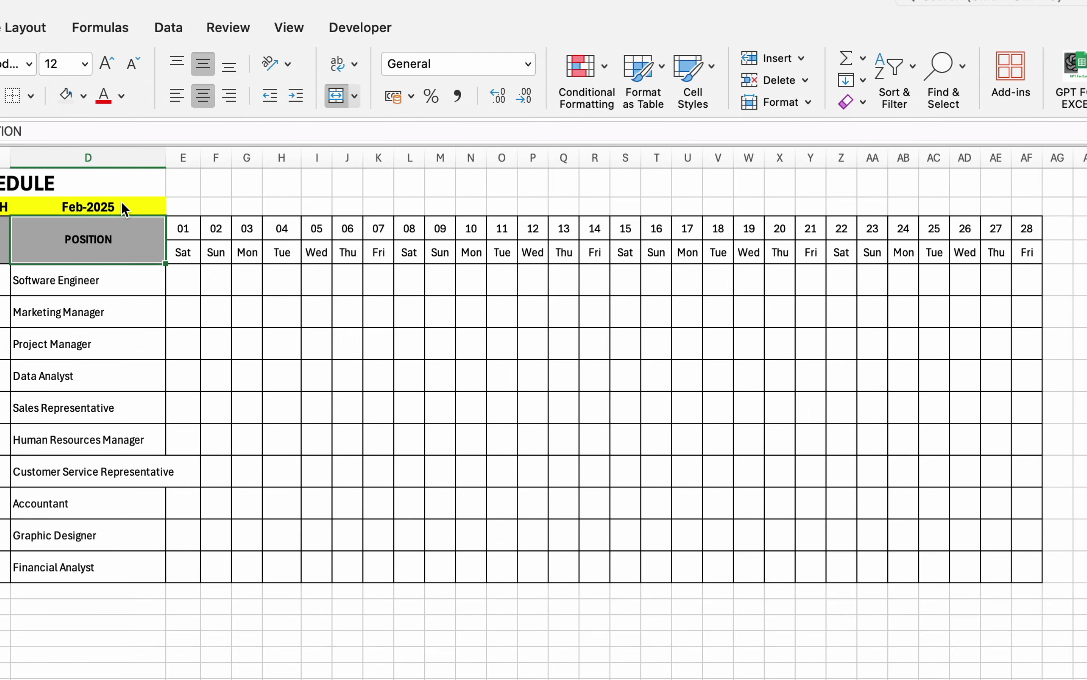
# Step: Change the schedule month in D2 to 01 dec 2024
pyautogui.click(122, 203)
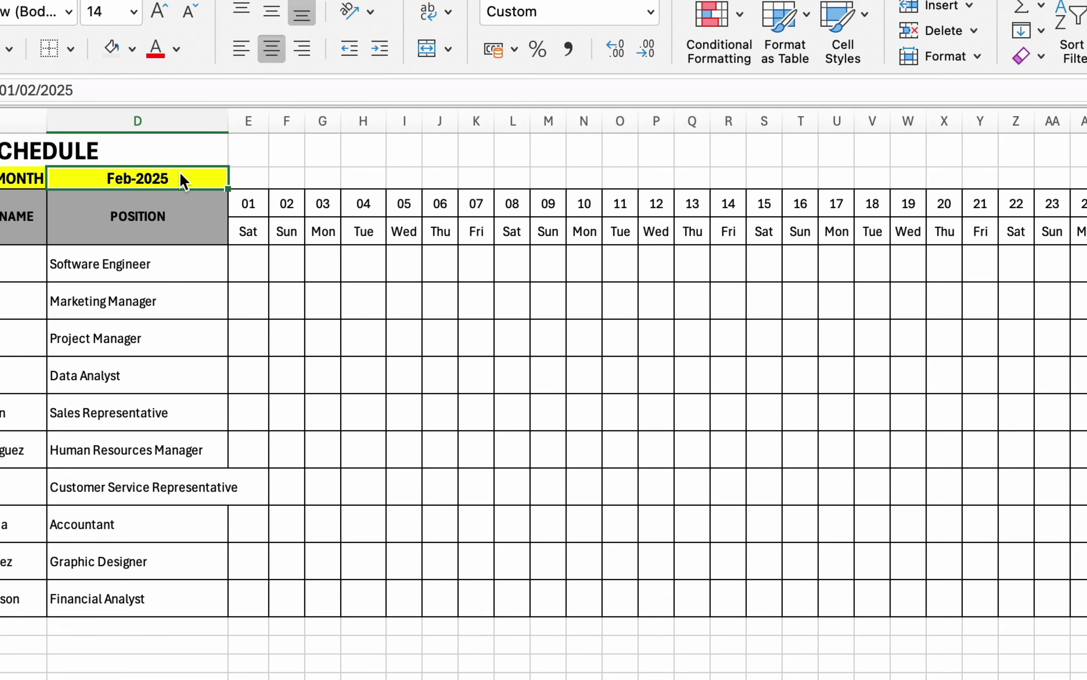
pyautogui.write('01')
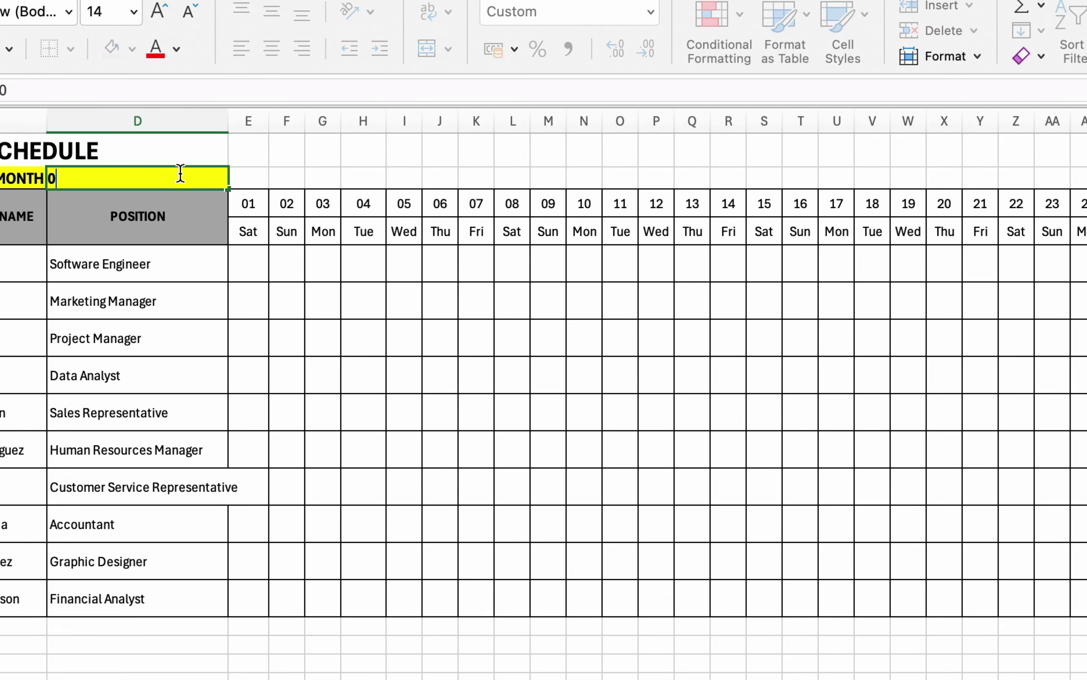
pyautogui.write('c 2024')
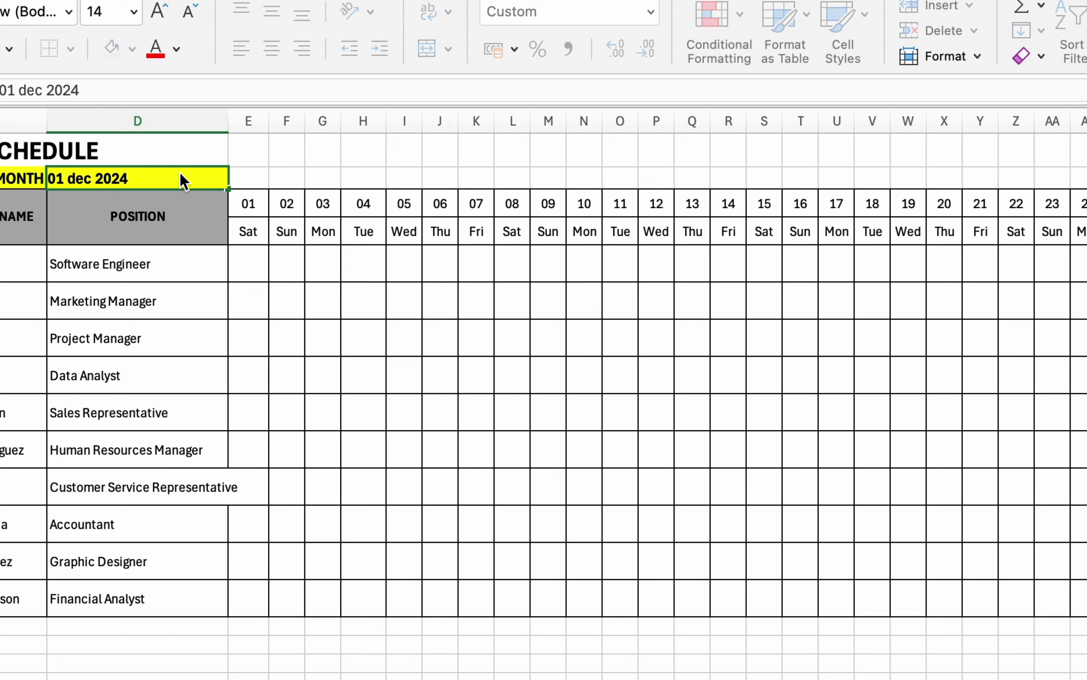
pyautogui.press('Return')
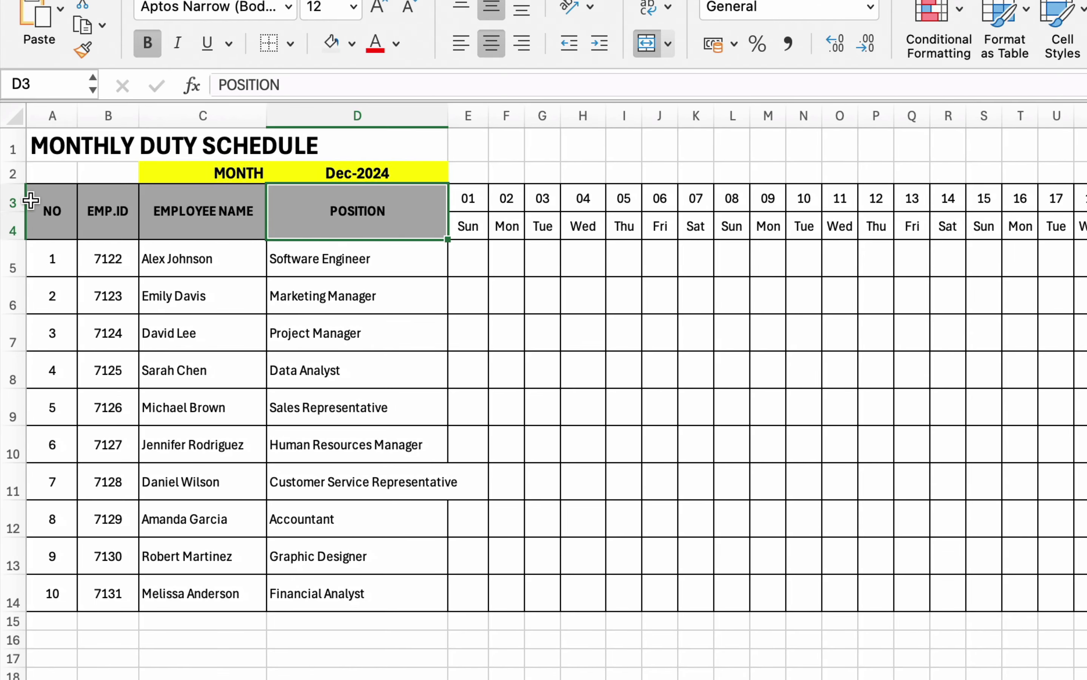
# Step: Start a Classic conditional formatting rule for header rows 3 and 4 that uses a formula to determine which cells to format
pyautogui.moveTo(9, 203)
pyautogui.mouseDown()
pyautogui.moveTo(8, 219)
pyautogui.moveTo(9, 203)
pyautogui.mouseUp()
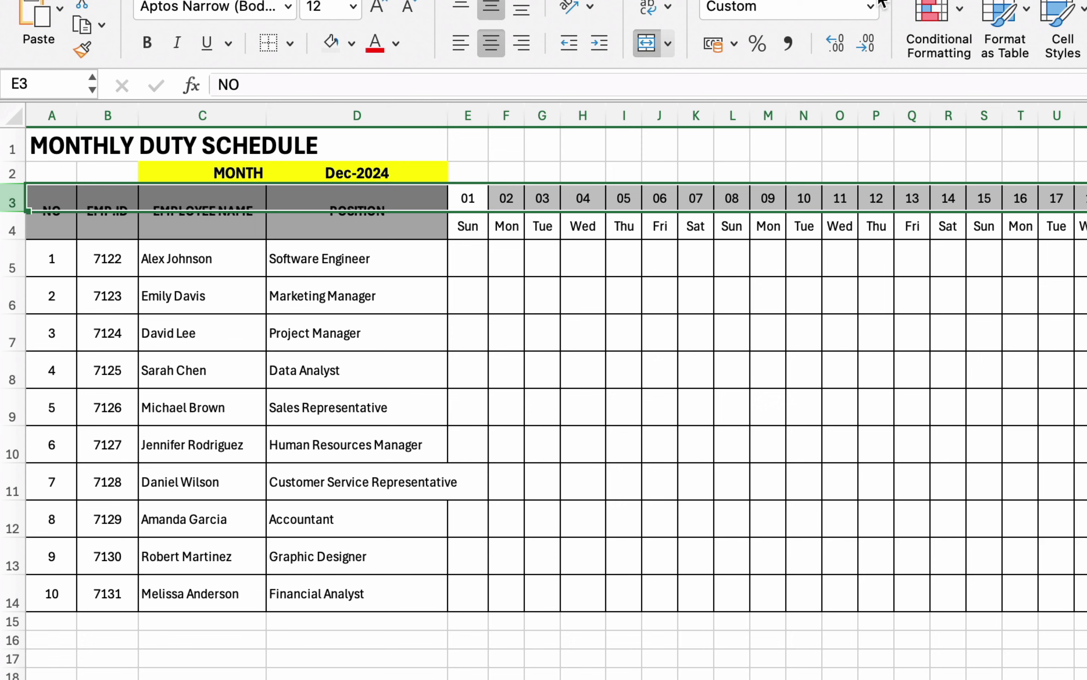
pyautogui.moveTo(10, 201); pyautogui.dragTo(6, 217)
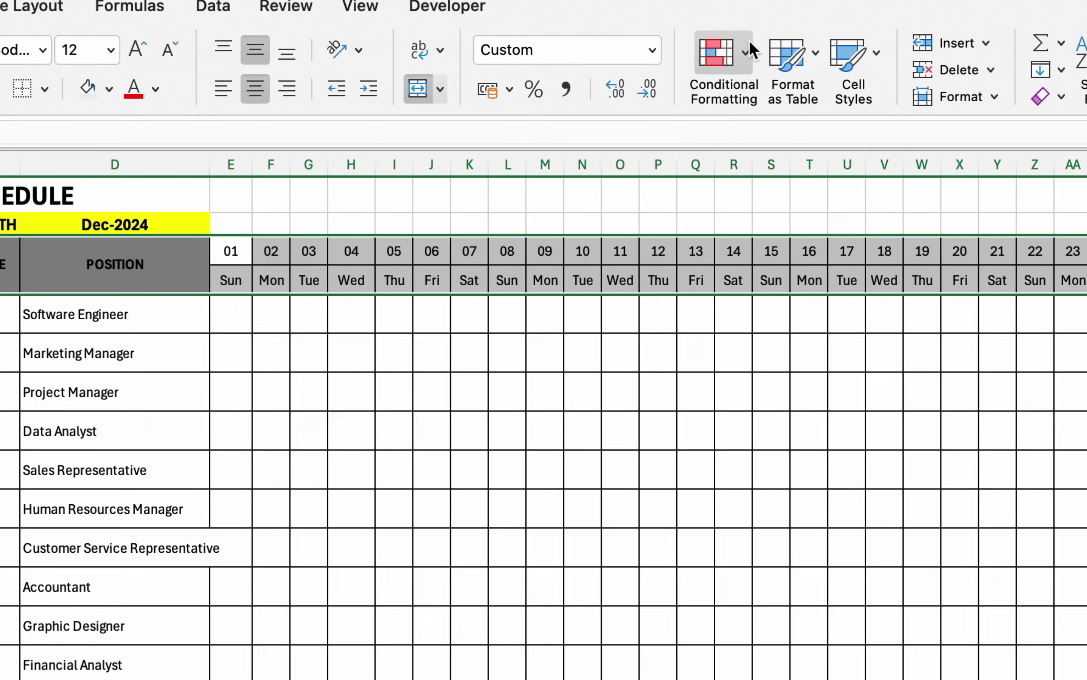
pyautogui.click(960, 10)
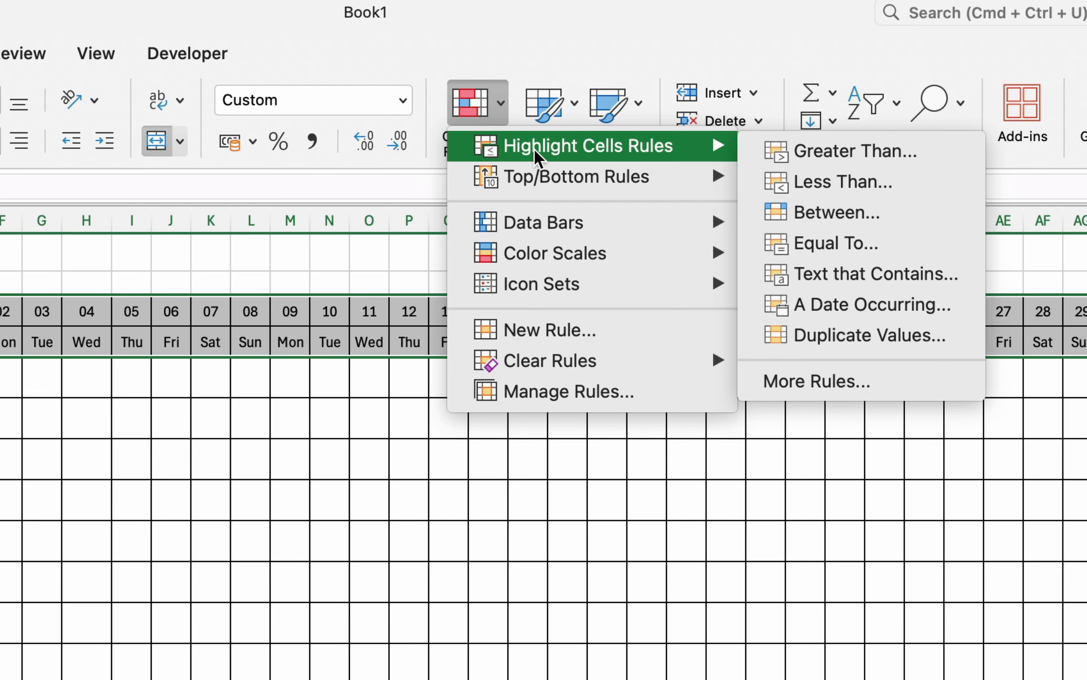
pyautogui.click(560, 333)
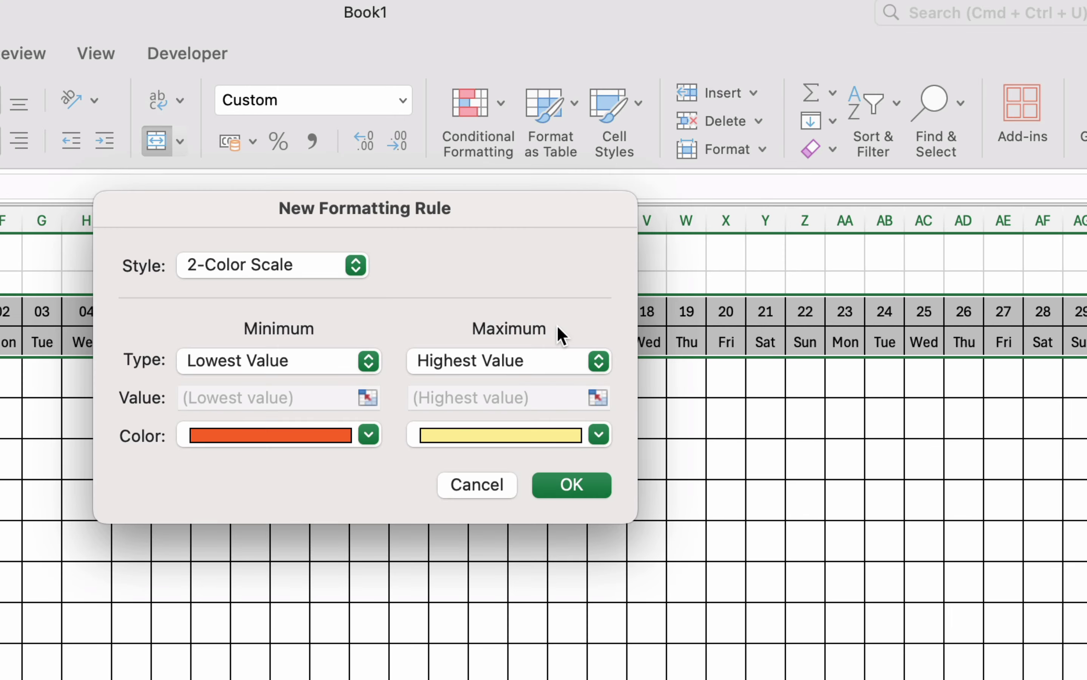
pyautogui.click(356, 267)
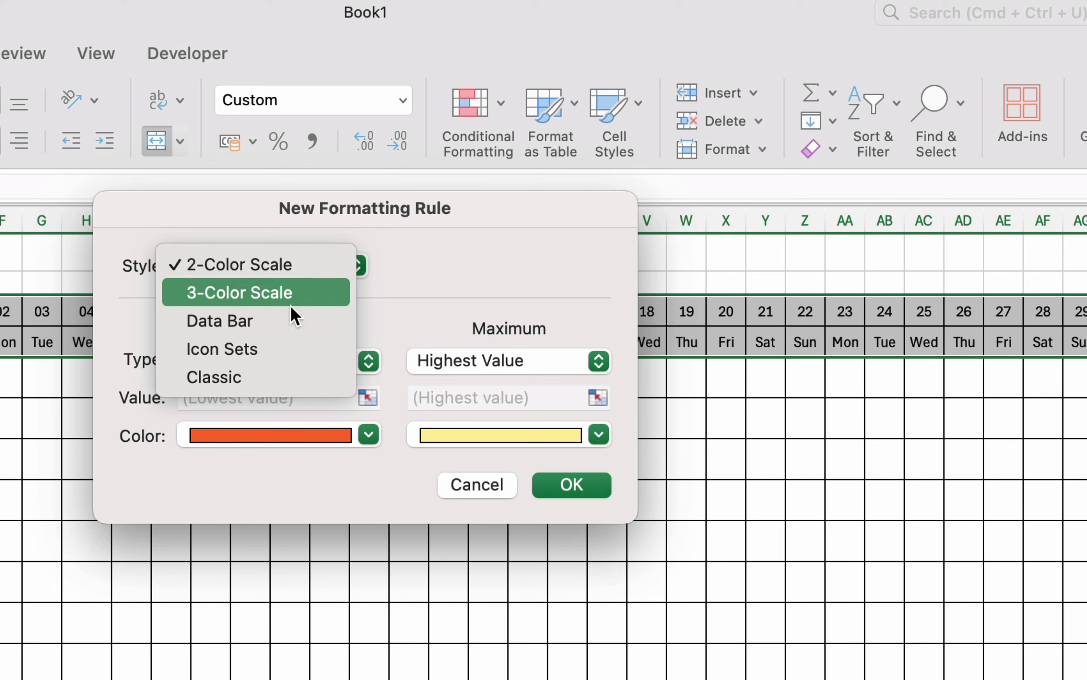
pyautogui.click(223, 377)
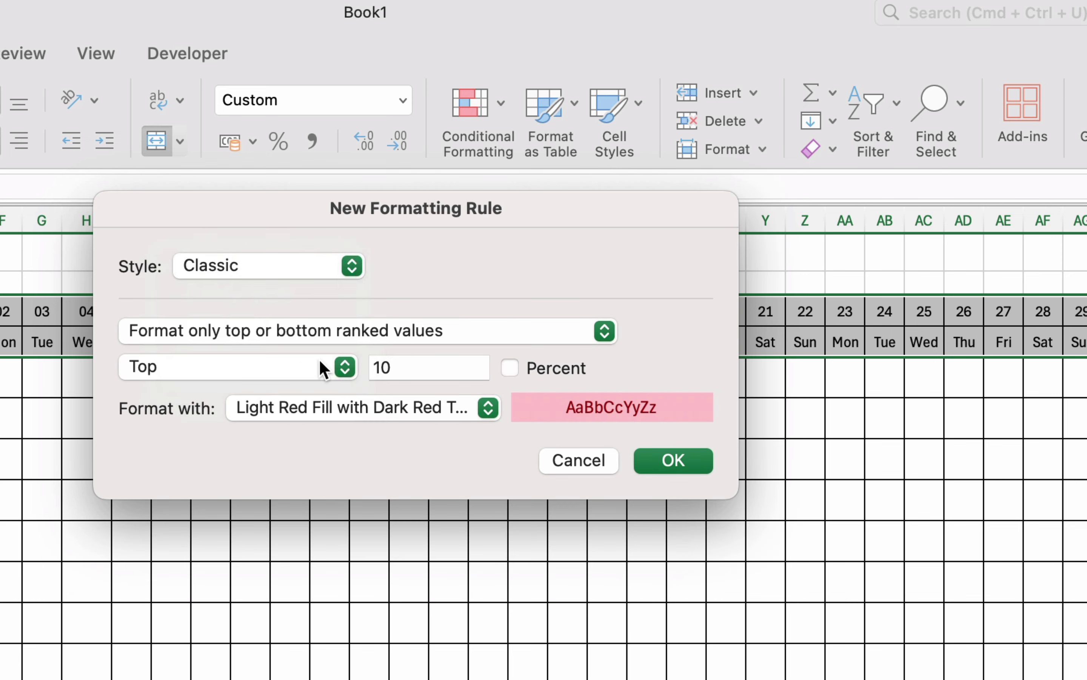
pyautogui.click(426, 331)
pyautogui.click(216, 416)
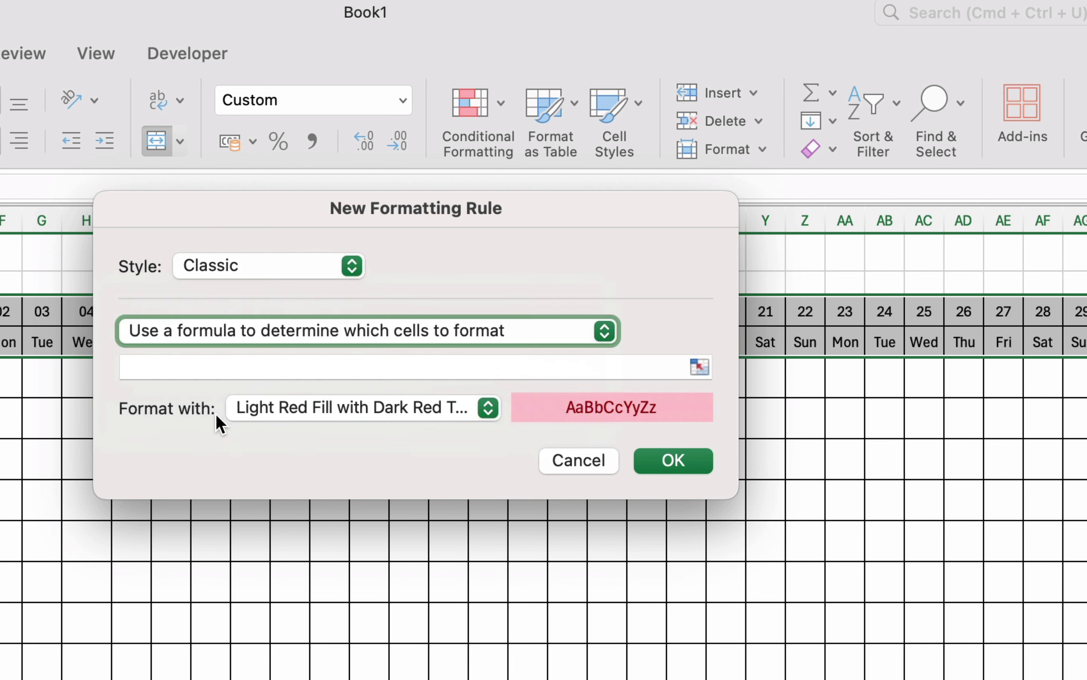
# Step: Enter =E$3 as the header rule's formula, keeping the column relative and the row absolute
pyautogui.click(232, 364)
pyautogui.write('=')
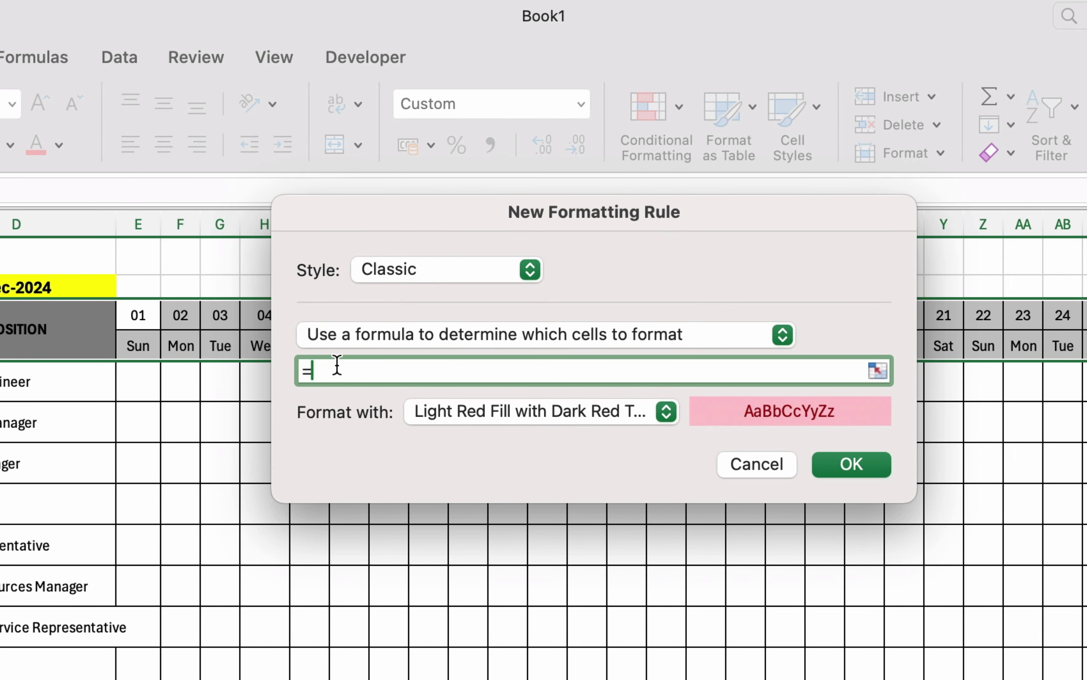
pyautogui.click(143, 318)
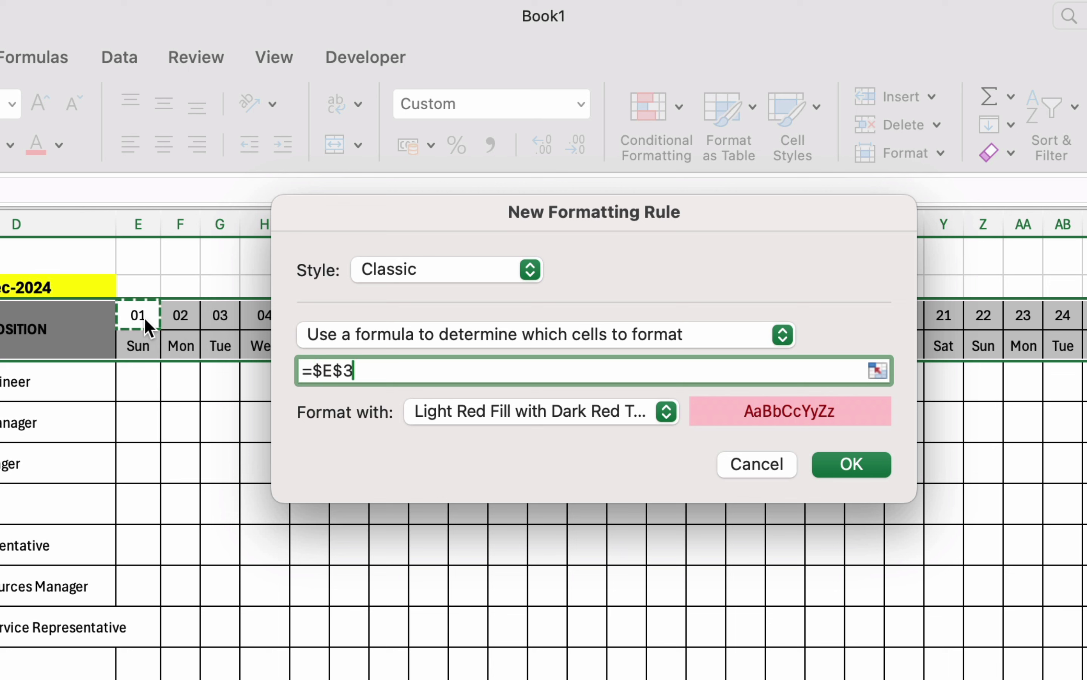
pyautogui.click(323, 373)
pyautogui.press('BackSpace')
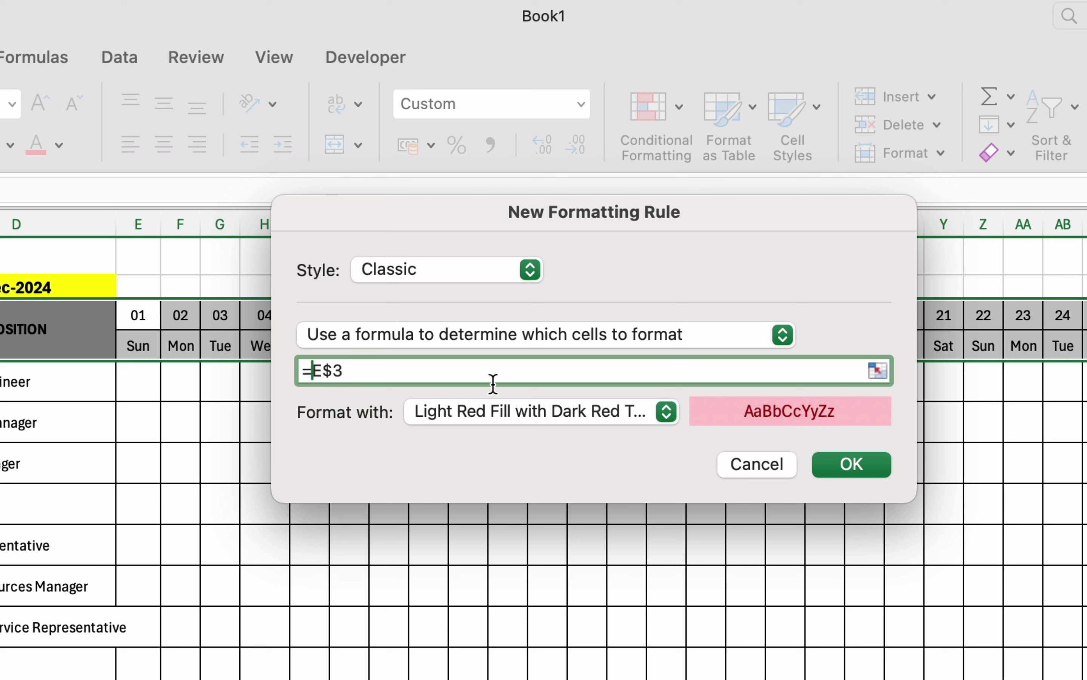
# Step: Give the header rule a custom format with a medium grey background fill, and apply it to rows 3 and 4
pyautogui.click(670, 412)
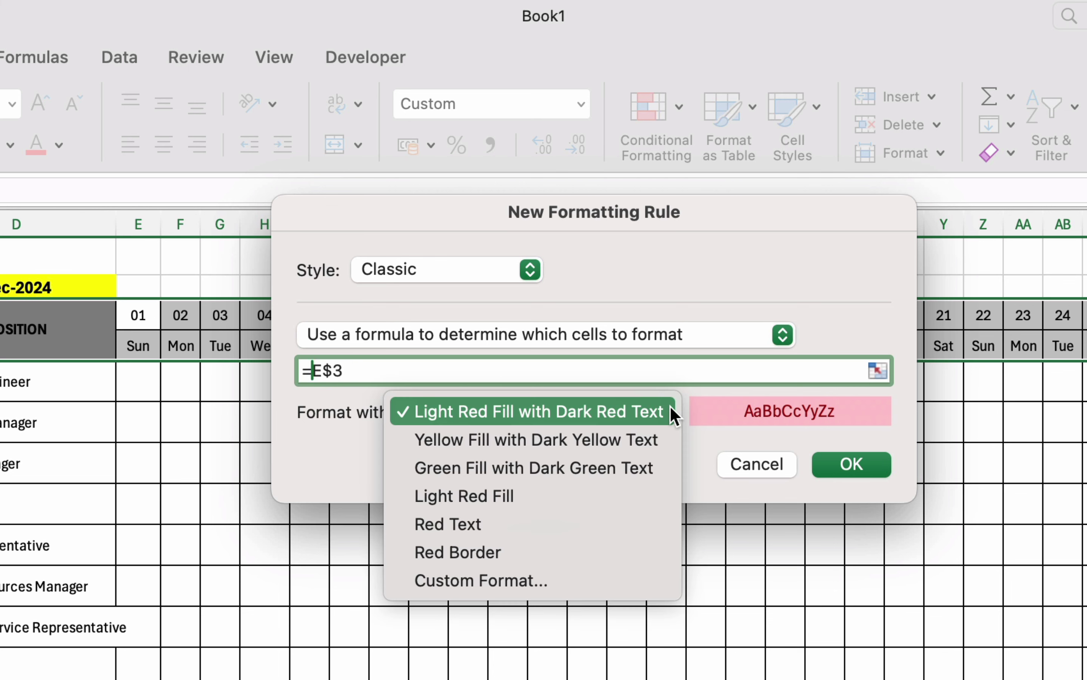
pyautogui.click(486, 580)
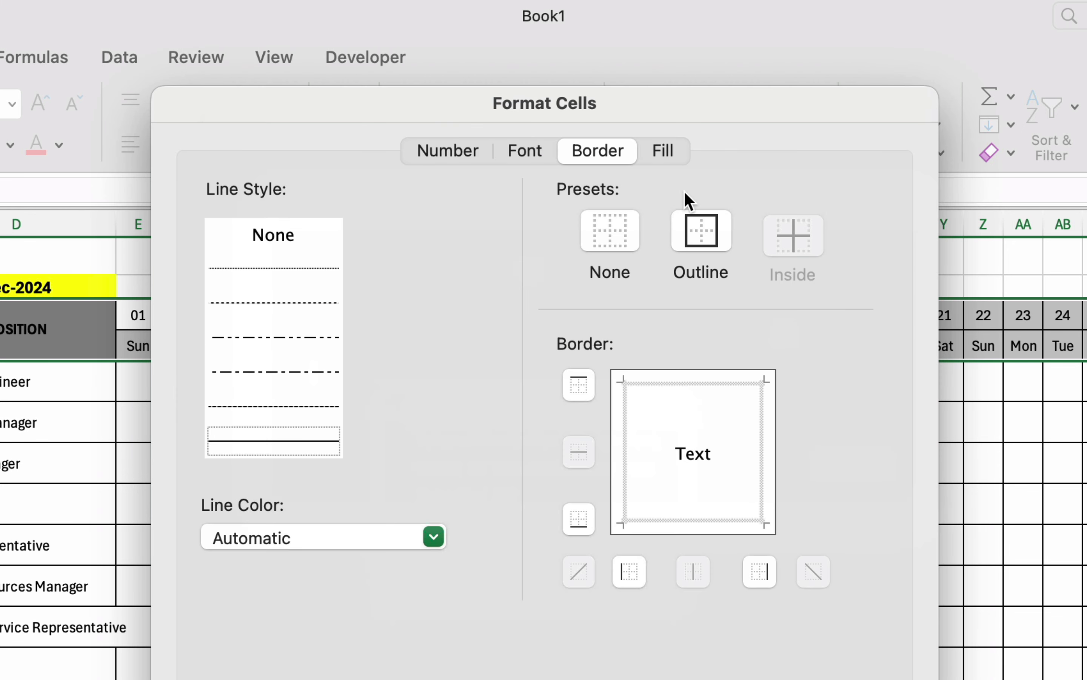
pyautogui.click(663, 151)
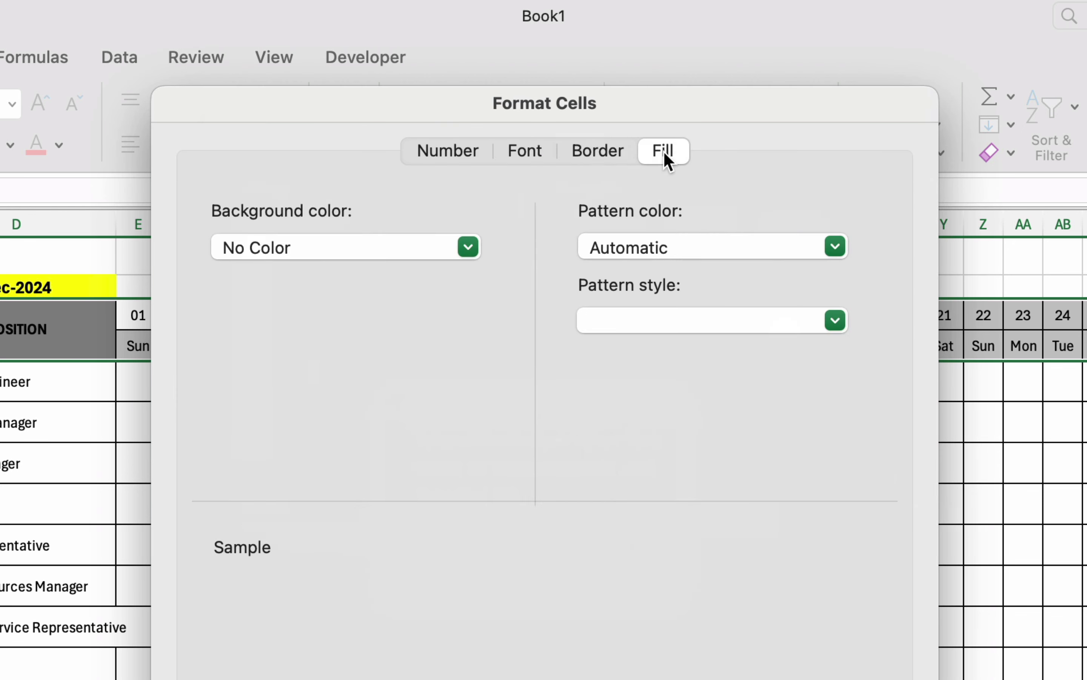
pyautogui.click(468, 253)
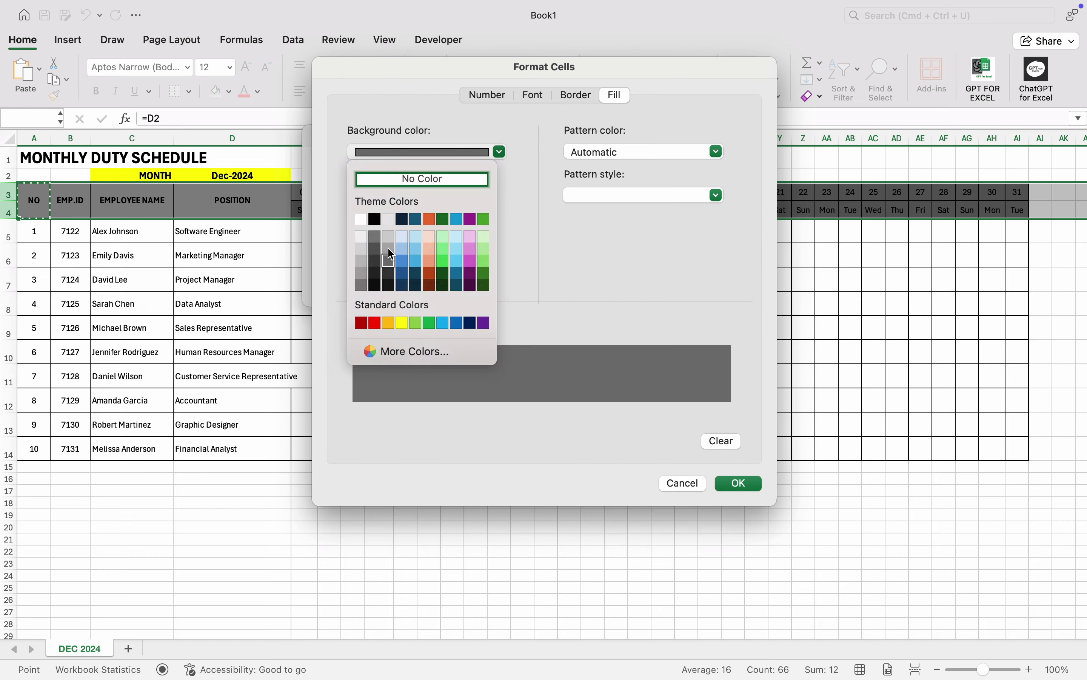
pyautogui.click(234, 452)
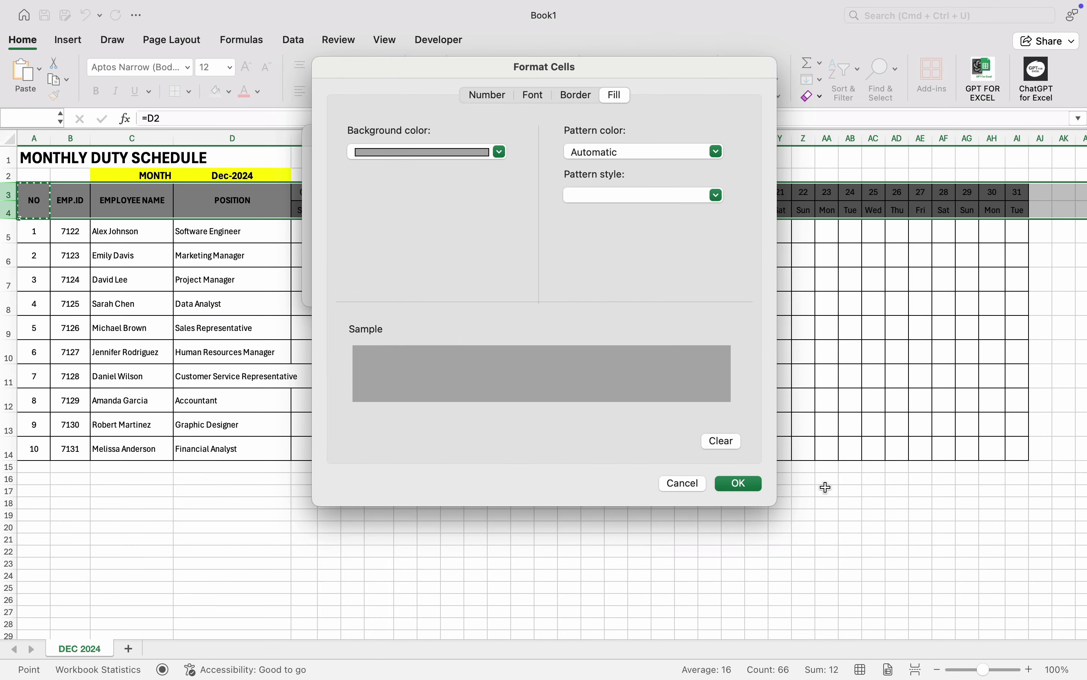
pyautogui.click(754, 487)
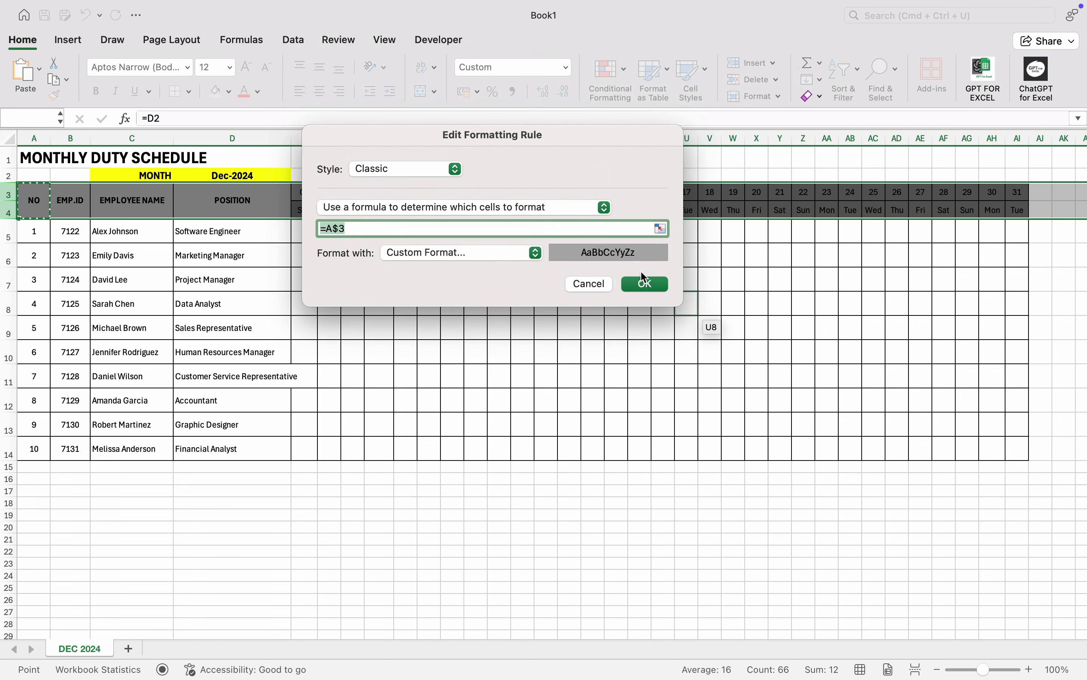
pyautogui.click(642, 287)
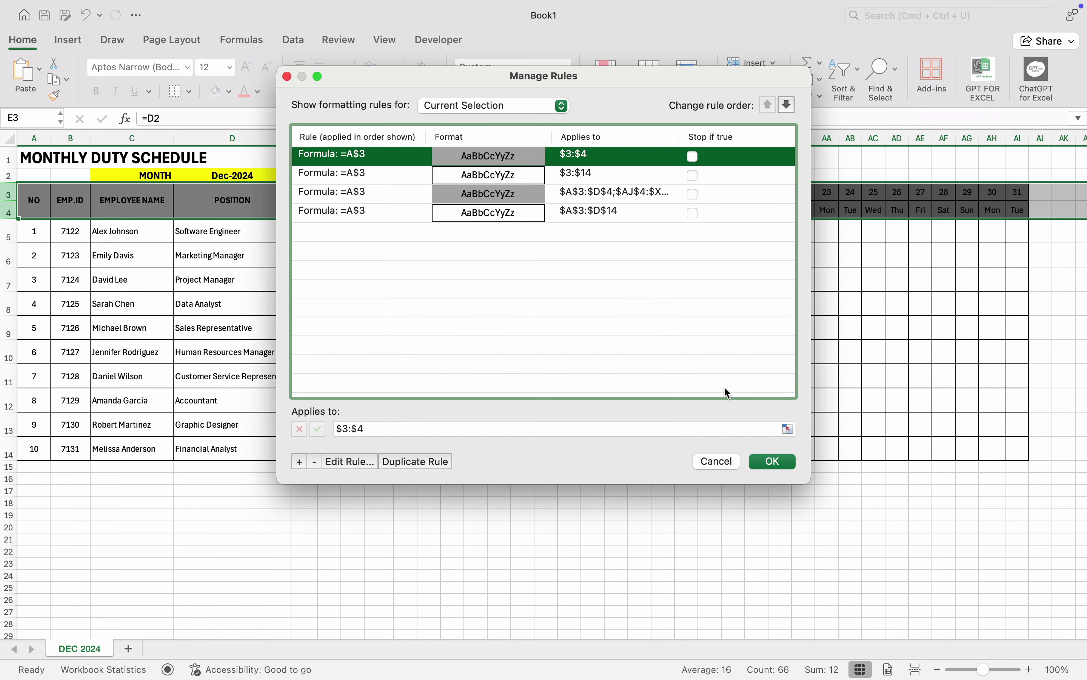
pyautogui.click(775, 462)
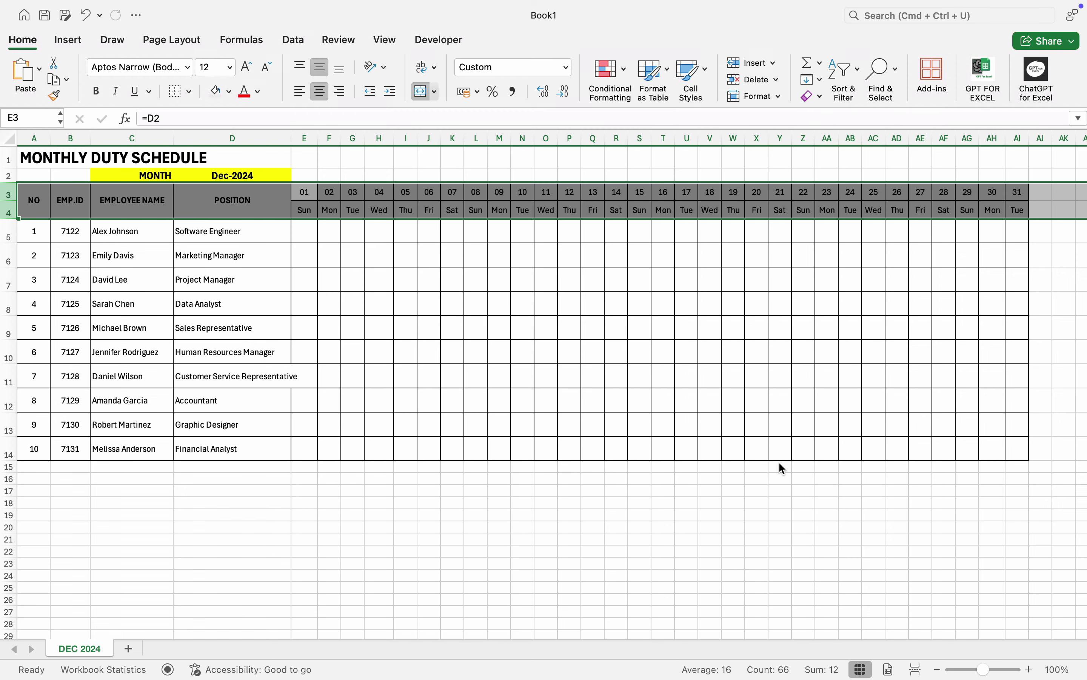
pyautogui.click(694, 557)
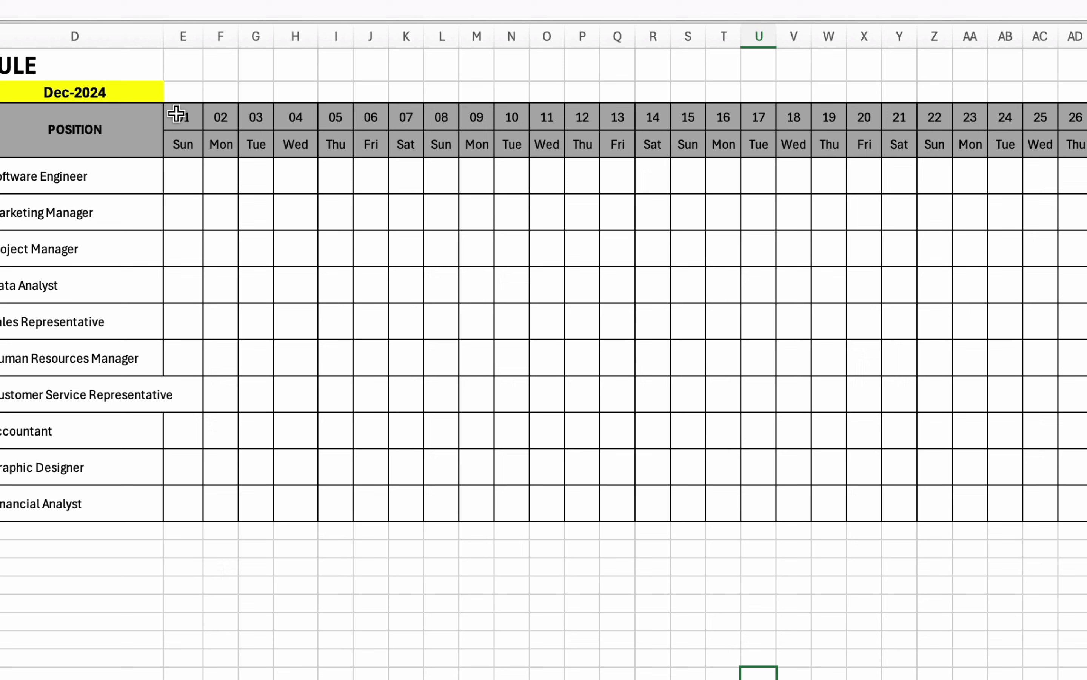
# Step: Start a Classic formula-based formatting rule for the day grid from E3 across all day columns down to the last employee row
pyautogui.moveTo(176, 114); pyautogui.dragTo(985, 497)
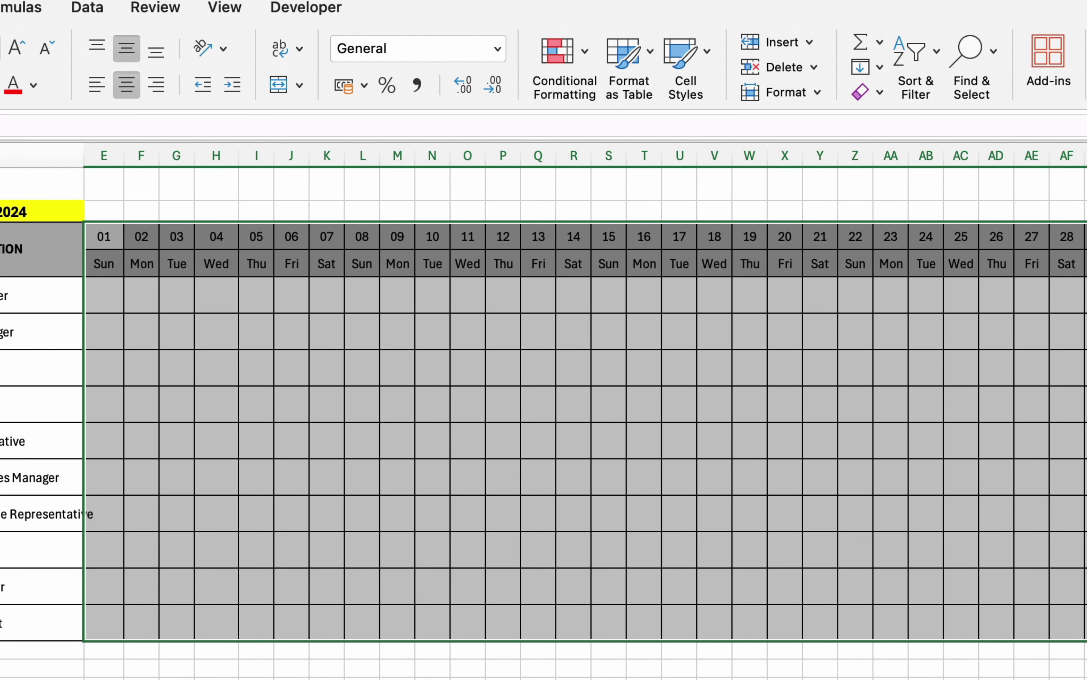
pyautogui.click(586, 52)
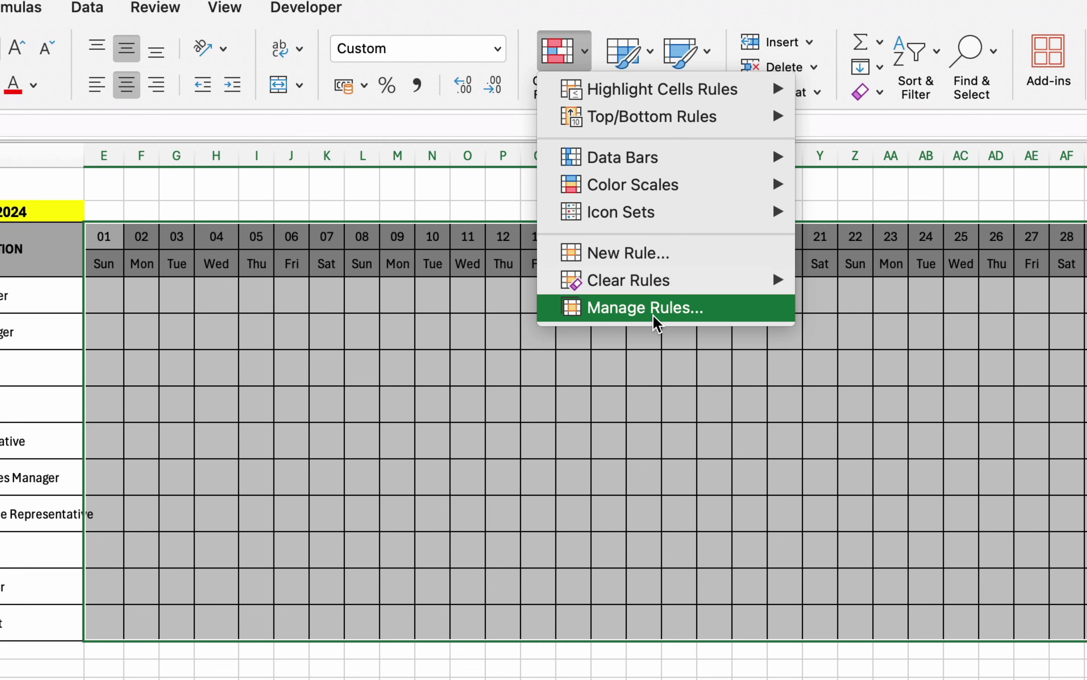
pyautogui.click(657, 253)
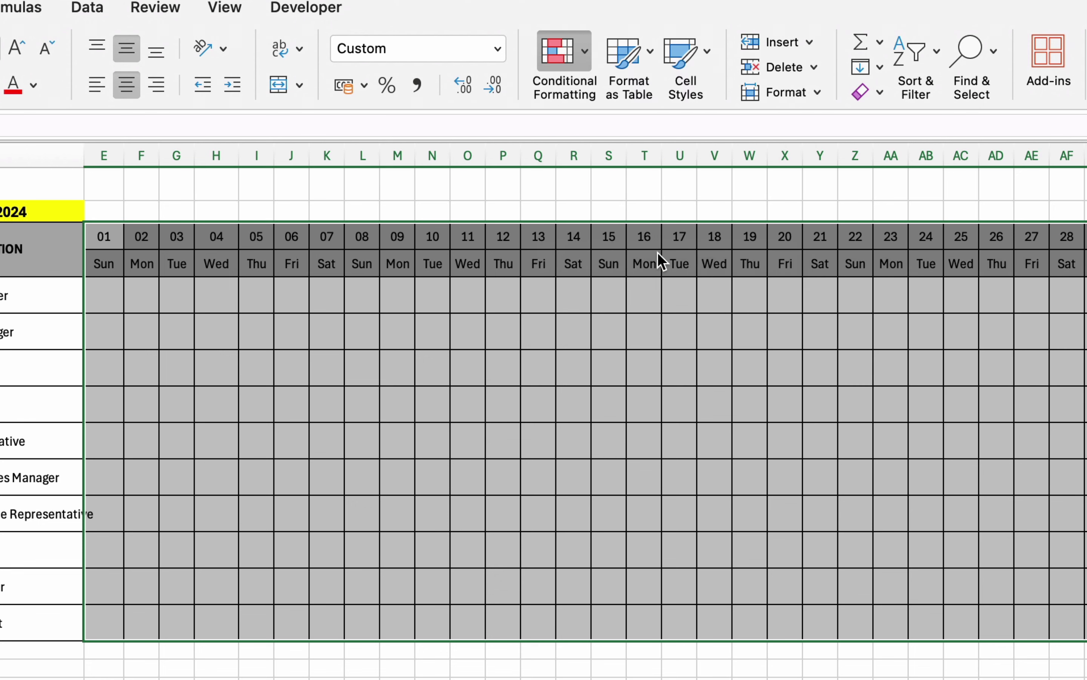
pyautogui.click(457, 197)
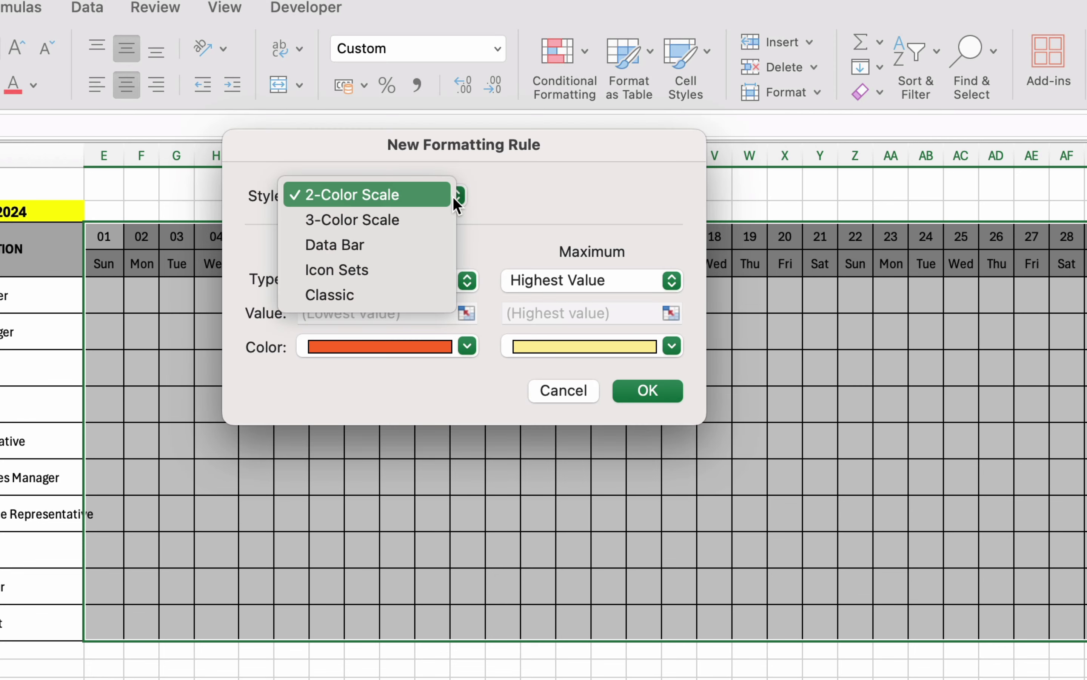
pyautogui.click(339, 295)
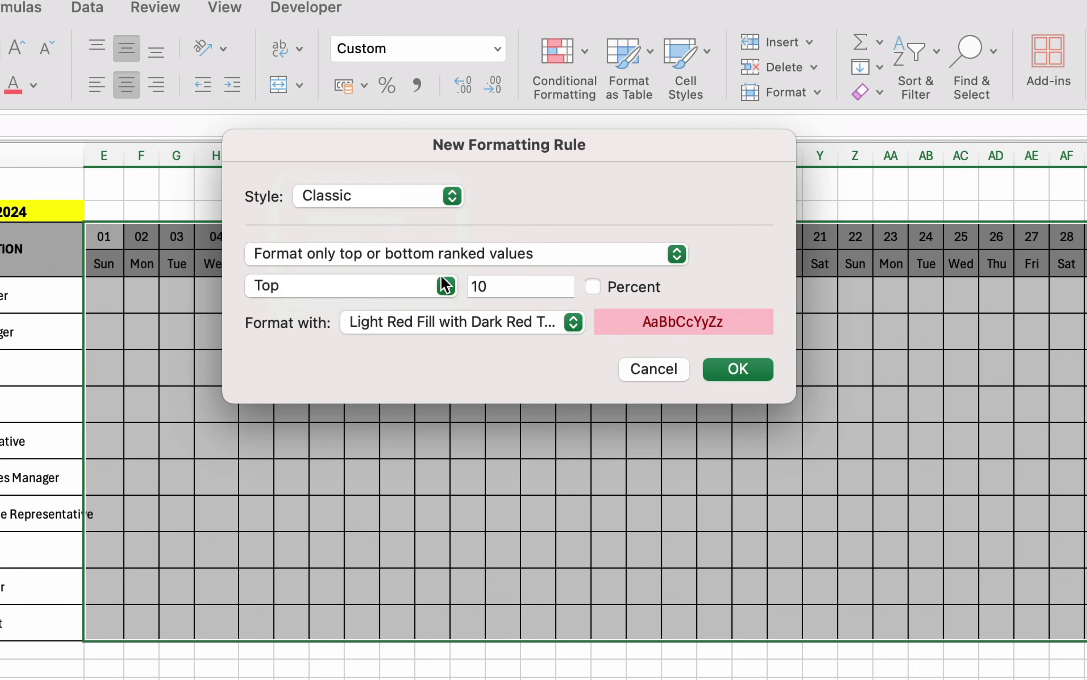
pyautogui.click(531, 250)
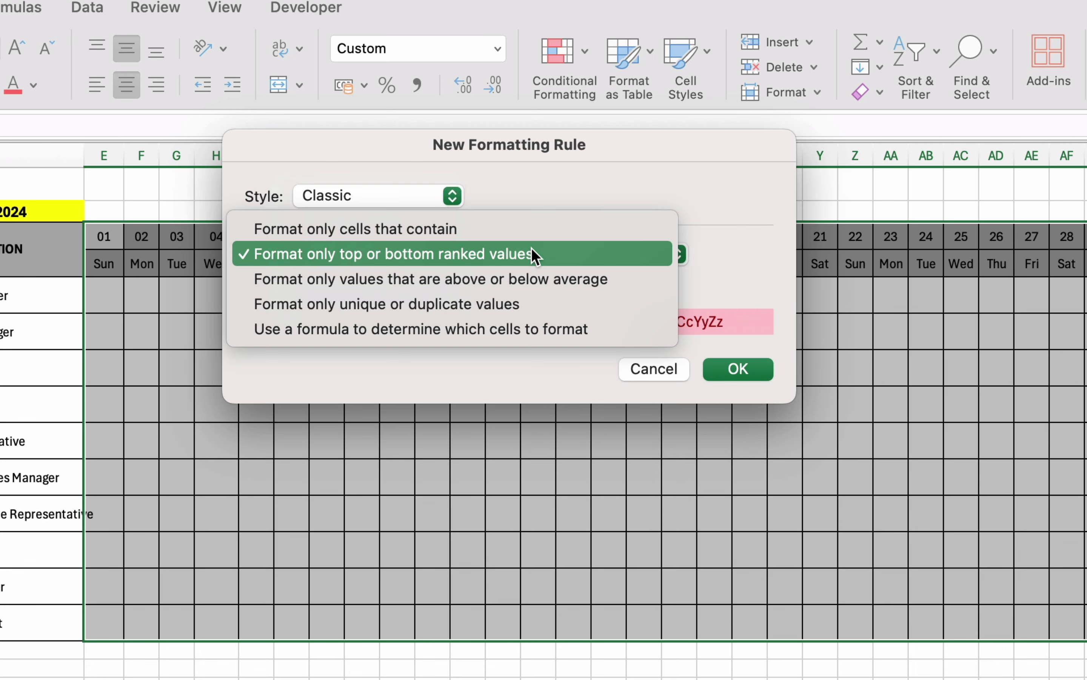
pyautogui.click(272, 330)
# Step: Enter =E$4="Sun" as the rule's formula and apply it with Light Red Fill with Dark Red Text
pyautogui.click(367, 285)
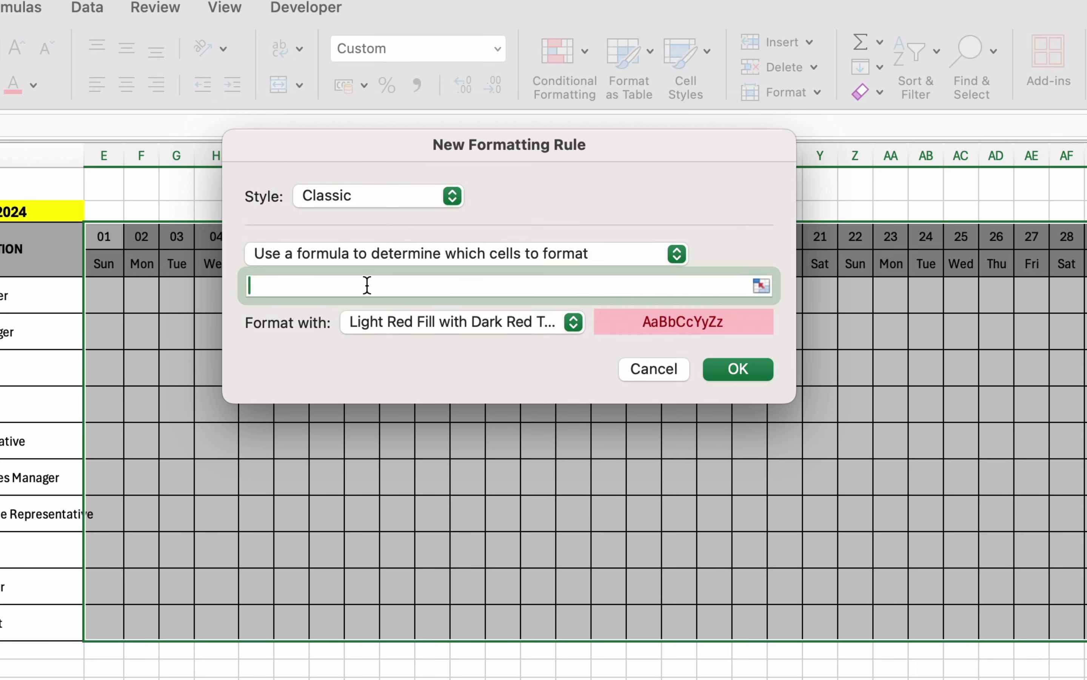
pyautogui.moveTo(406, 143); pyautogui.dragTo(509, 158)
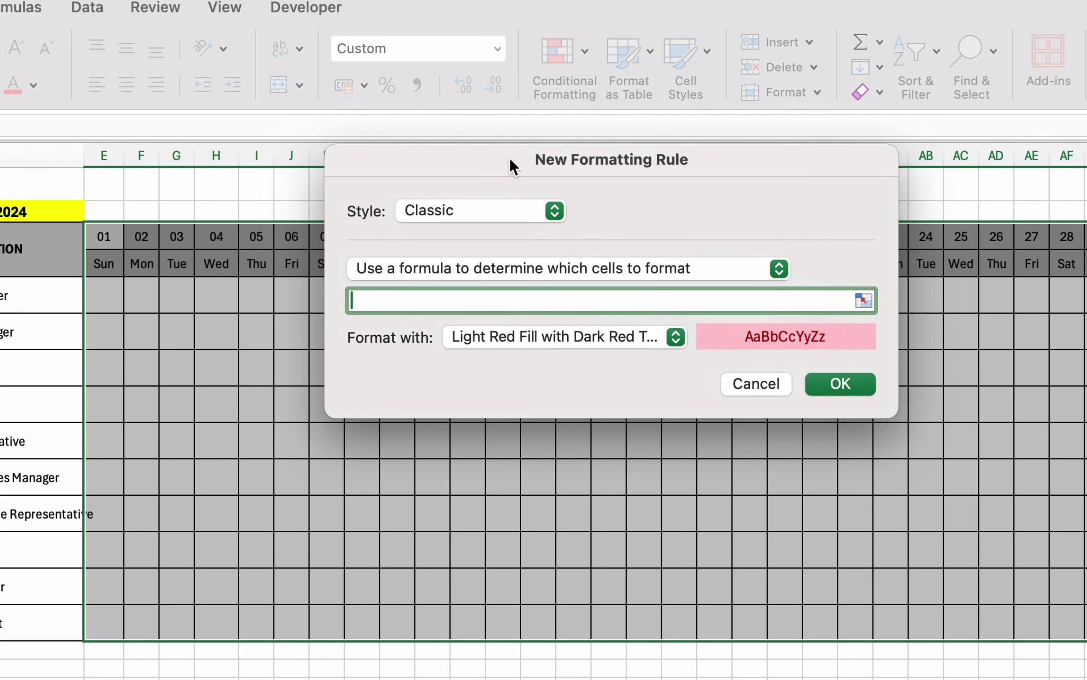
pyautogui.write('=')
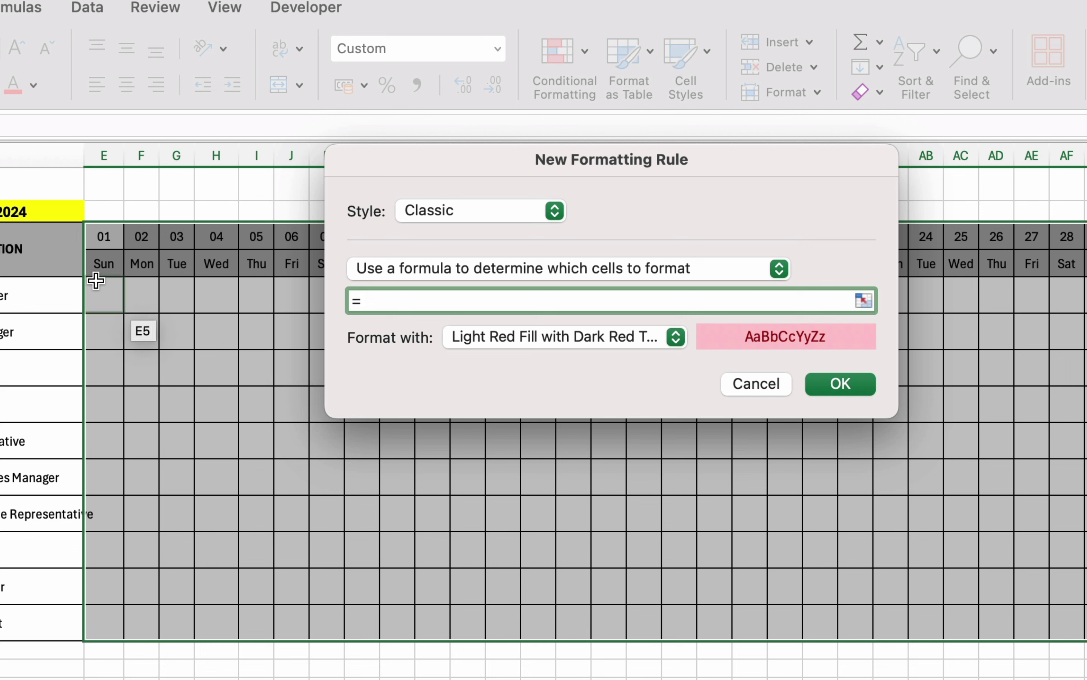
pyautogui.click(107, 270)
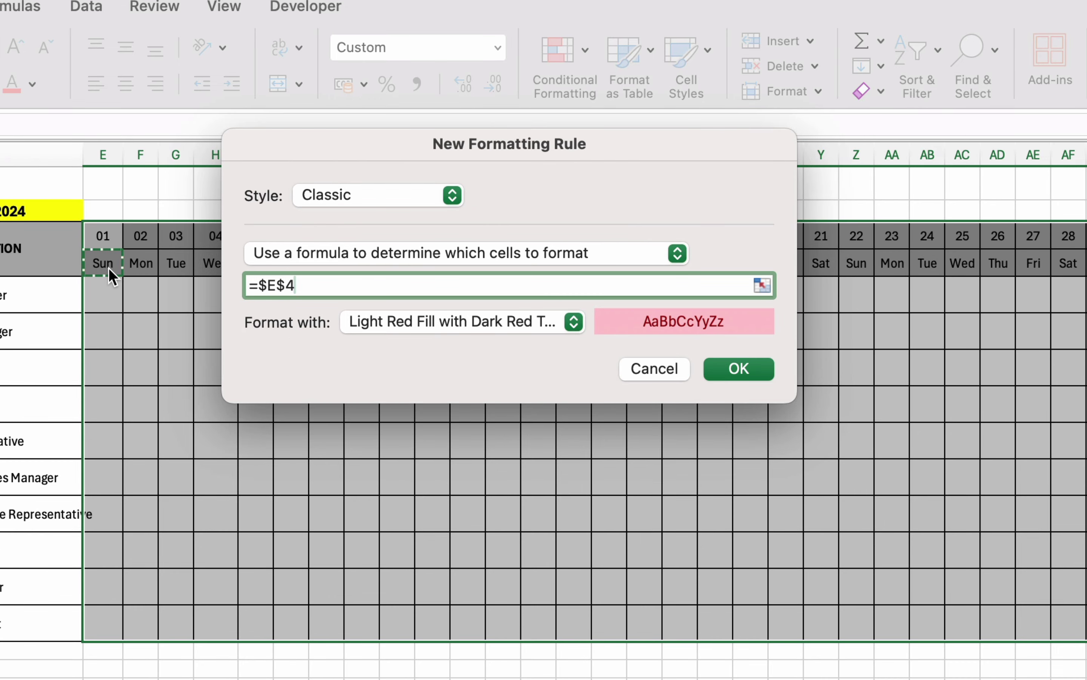
pyautogui.write('="S')
pyautogui.write('un"')
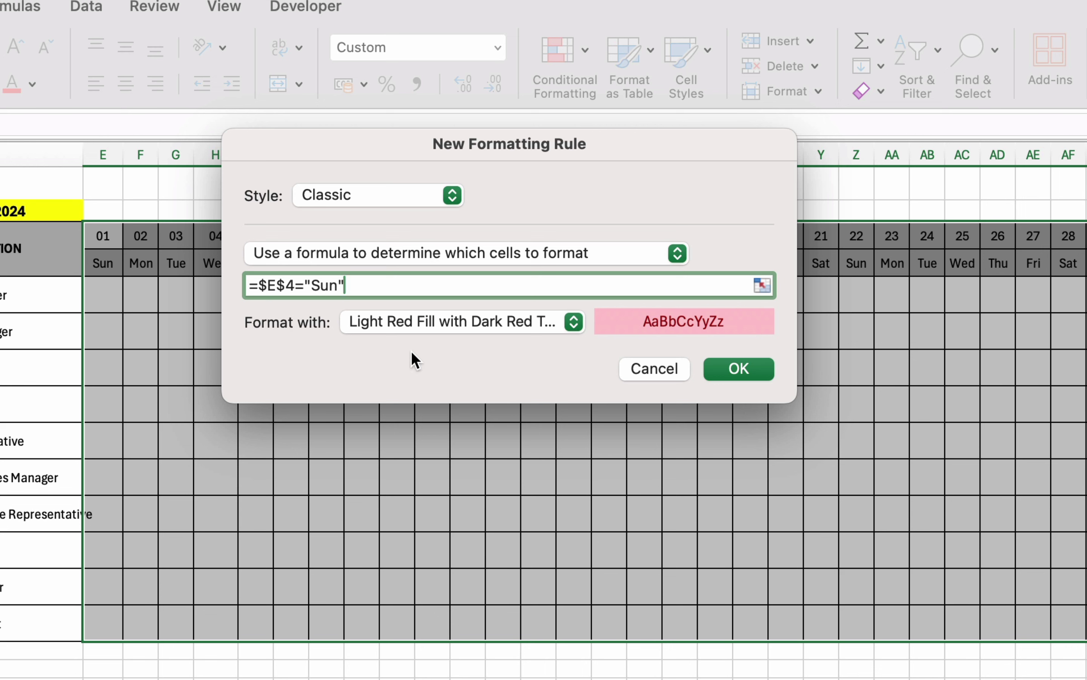
pyautogui.click(268, 288)
pyautogui.press('BackSpace')
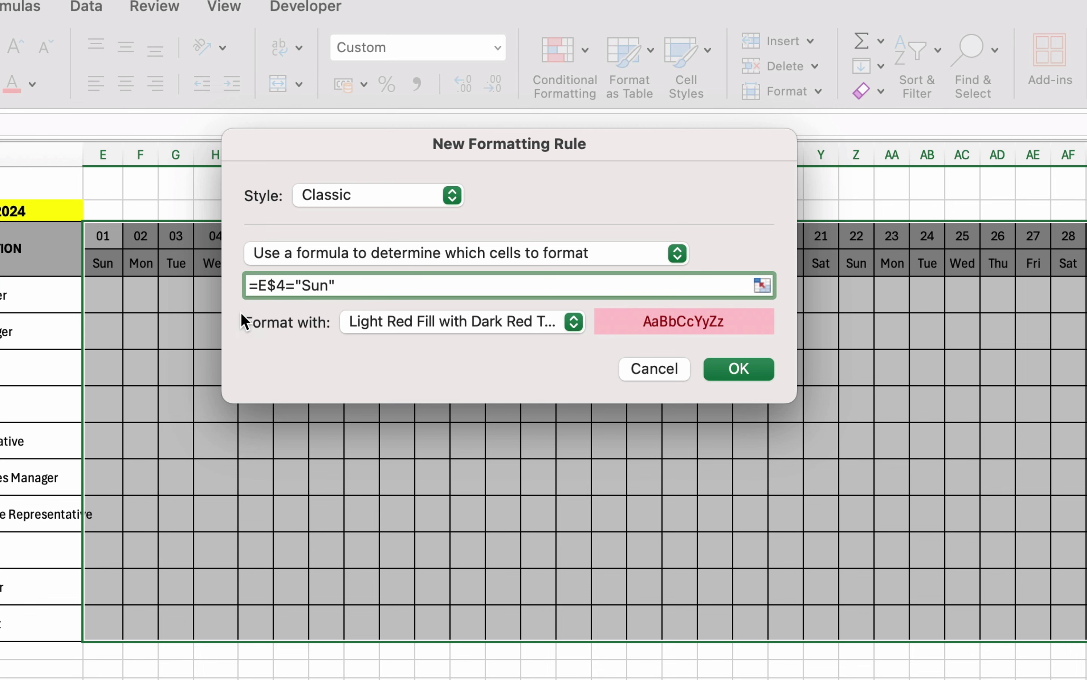
pyautogui.click(736, 371)
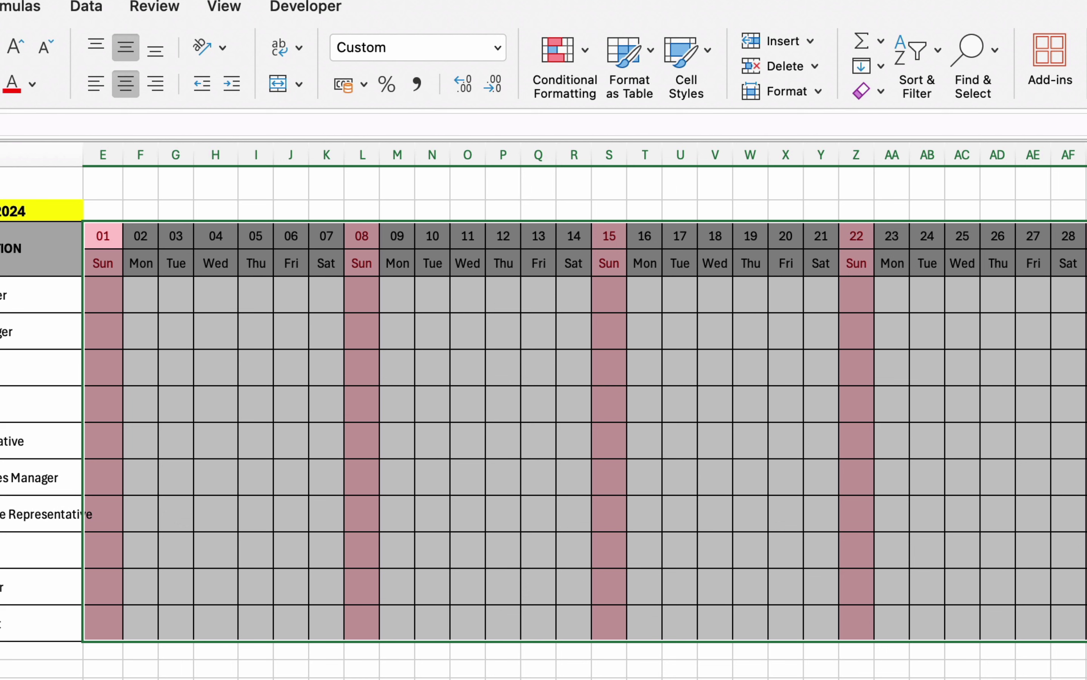
# Step: Start another Classic formula-based formatting rule for the selected day grid, headers and employee rows included
pyautogui.click(584, 49)
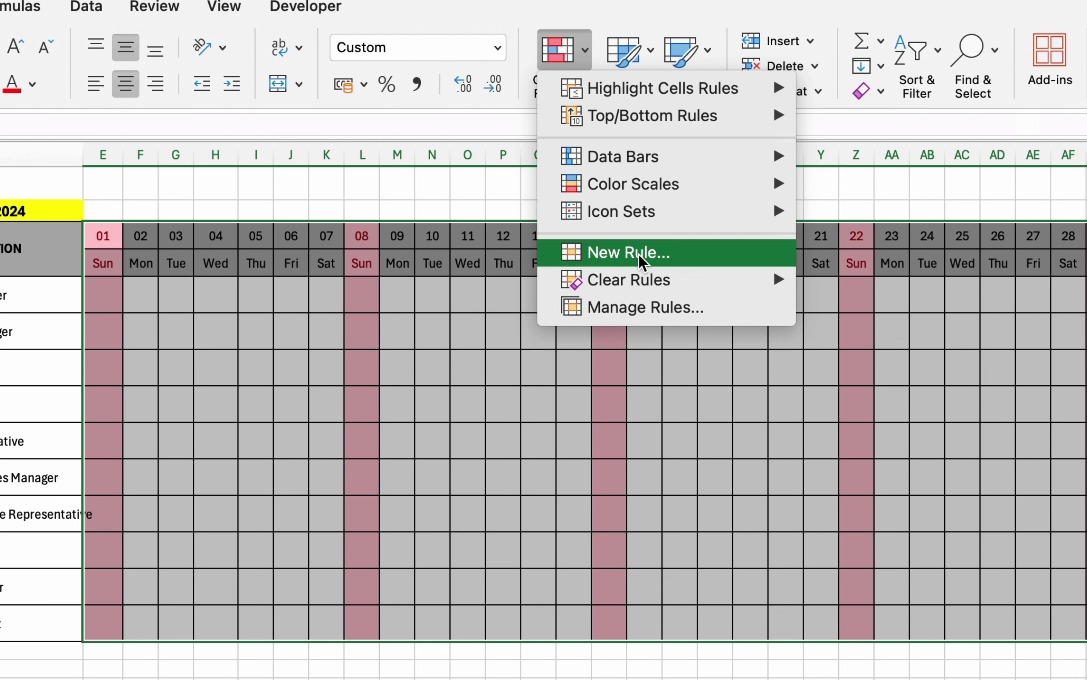
pyautogui.click(639, 254)
pyautogui.click(454, 188)
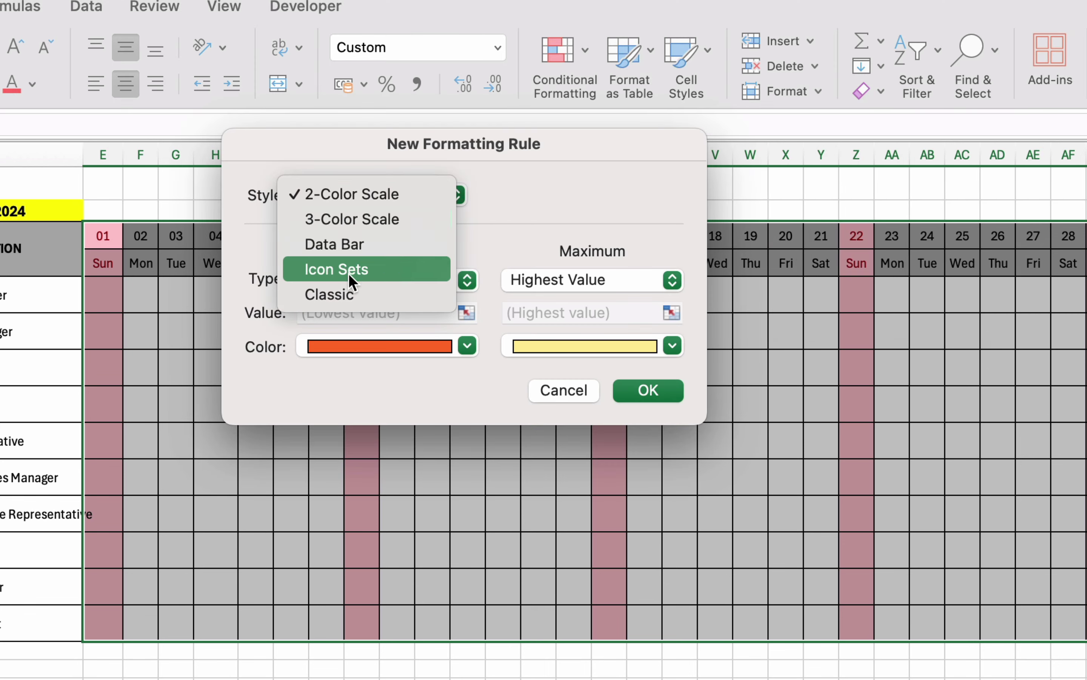
pyautogui.click(330, 293)
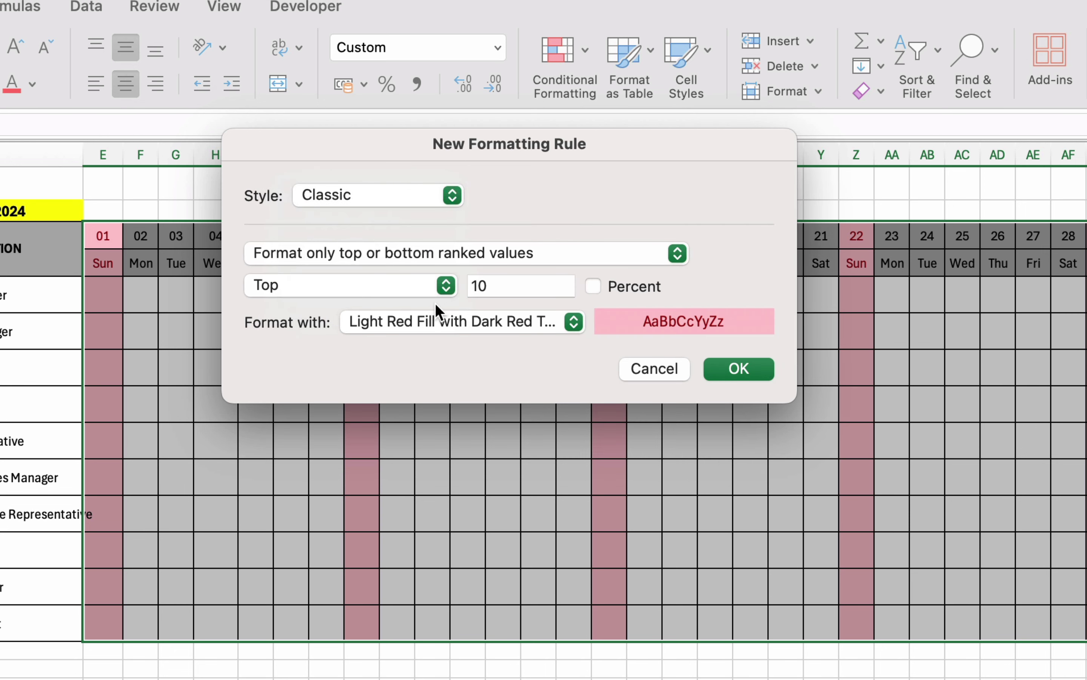
pyautogui.click(492, 260)
pyautogui.click(359, 334)
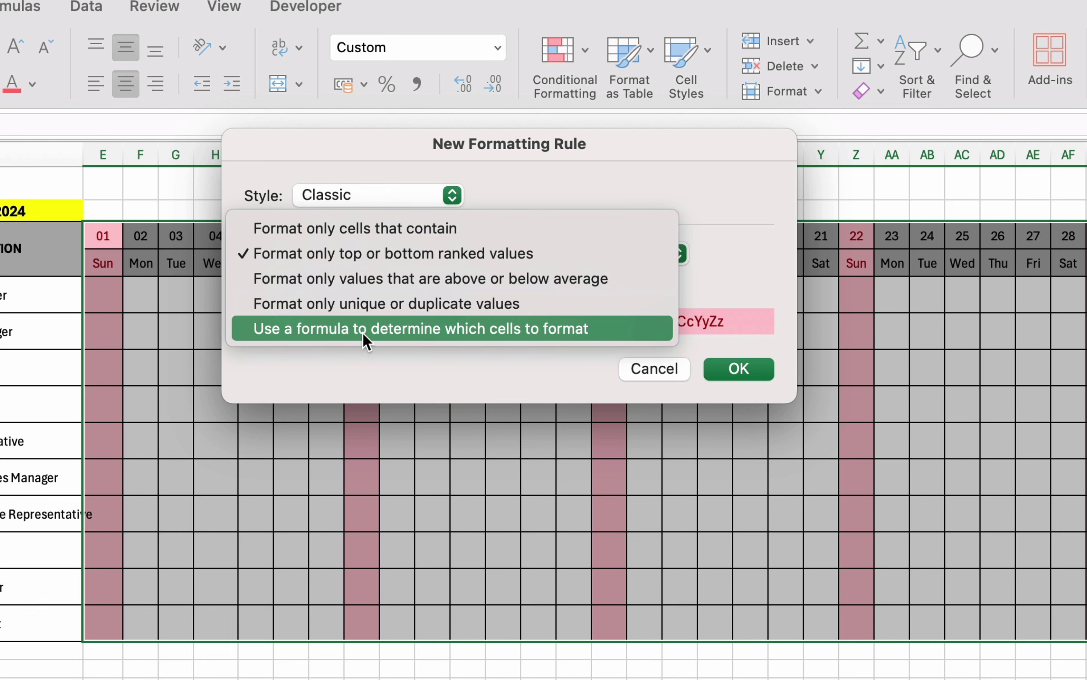
pyautogui.click(356, 292)
# Step: Enter =E$4="Sat" as the rule's formula, apply it with Light Red Fill with Dark Red Text, and deselect the grid
pyautogui.write('=')
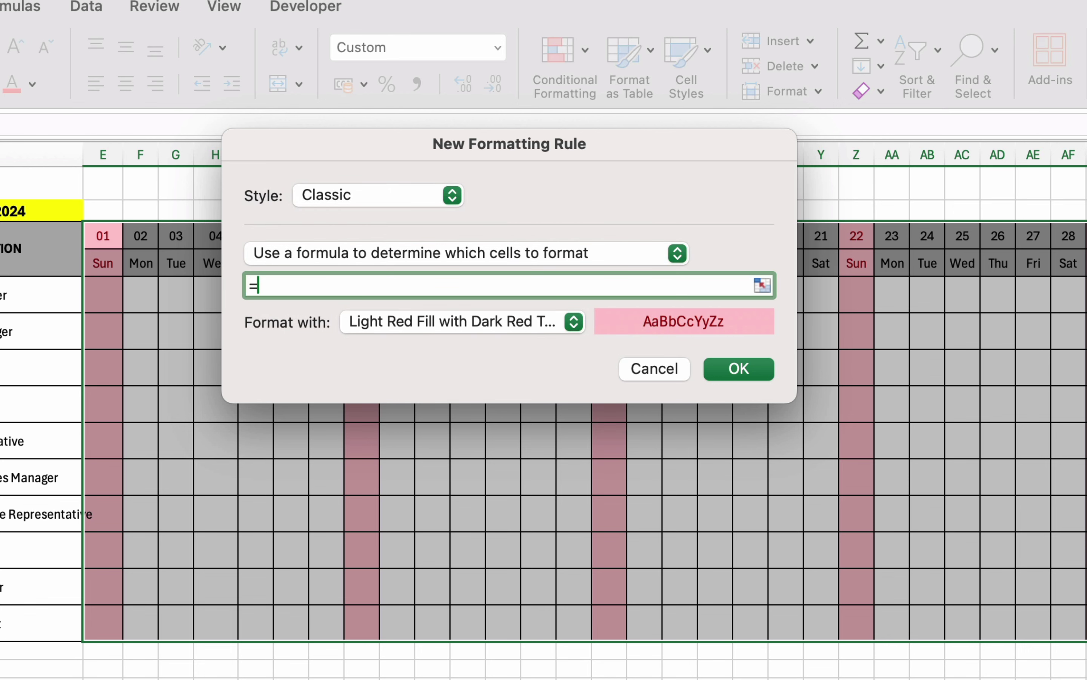
pyautogui.click(104, 270)
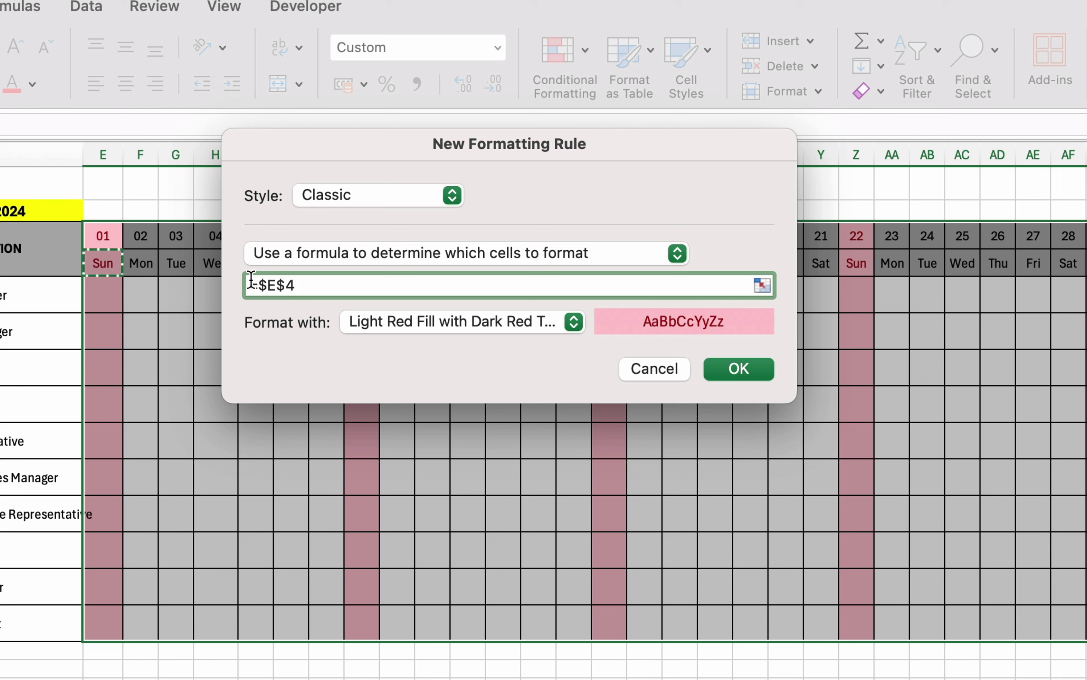
pyautogui.click(268, 286)
pyautogui.press('BackSpace')
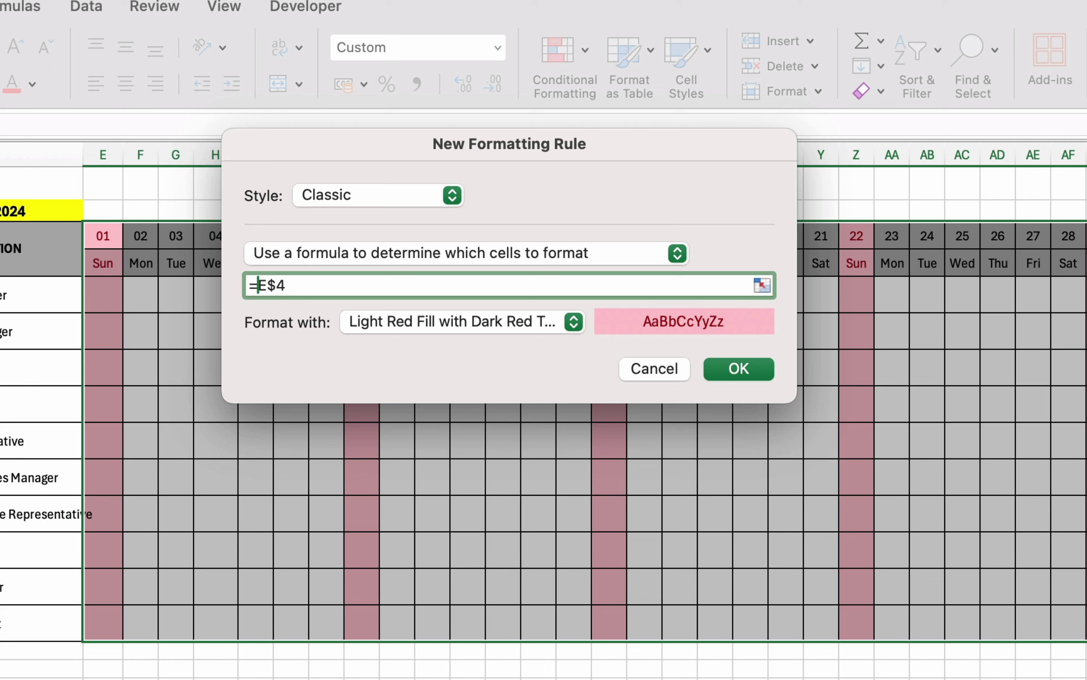
pyautogui.click(351, 283)
pyautogui.write('="Sat"')
pyautogui.click(726, 375)
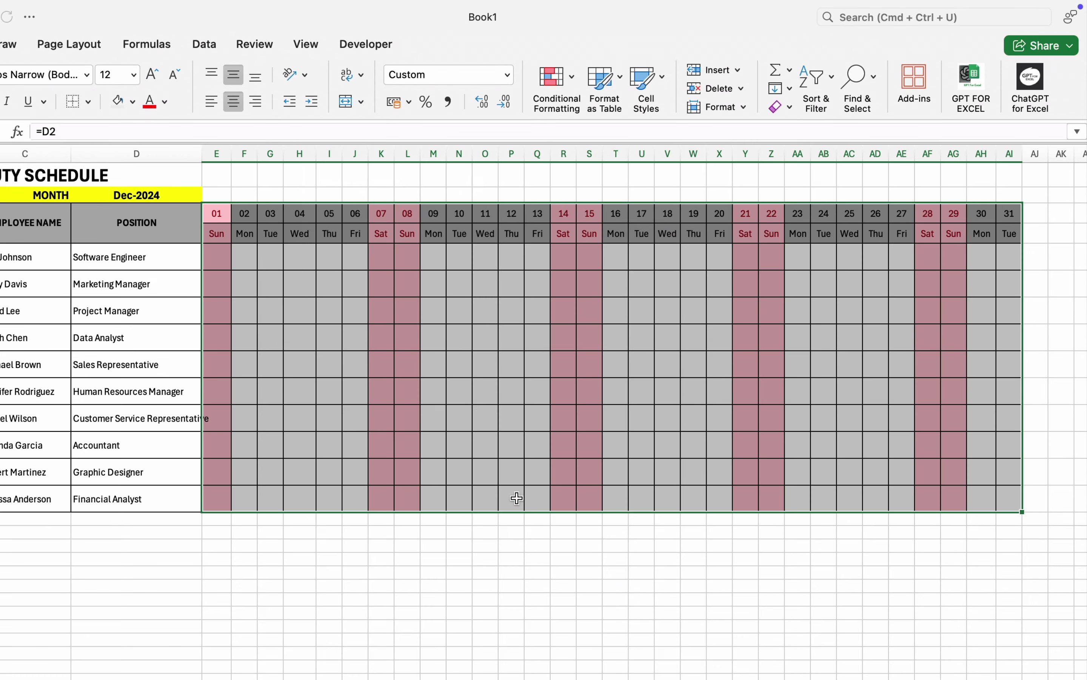
pyautogui.click(451, 574)
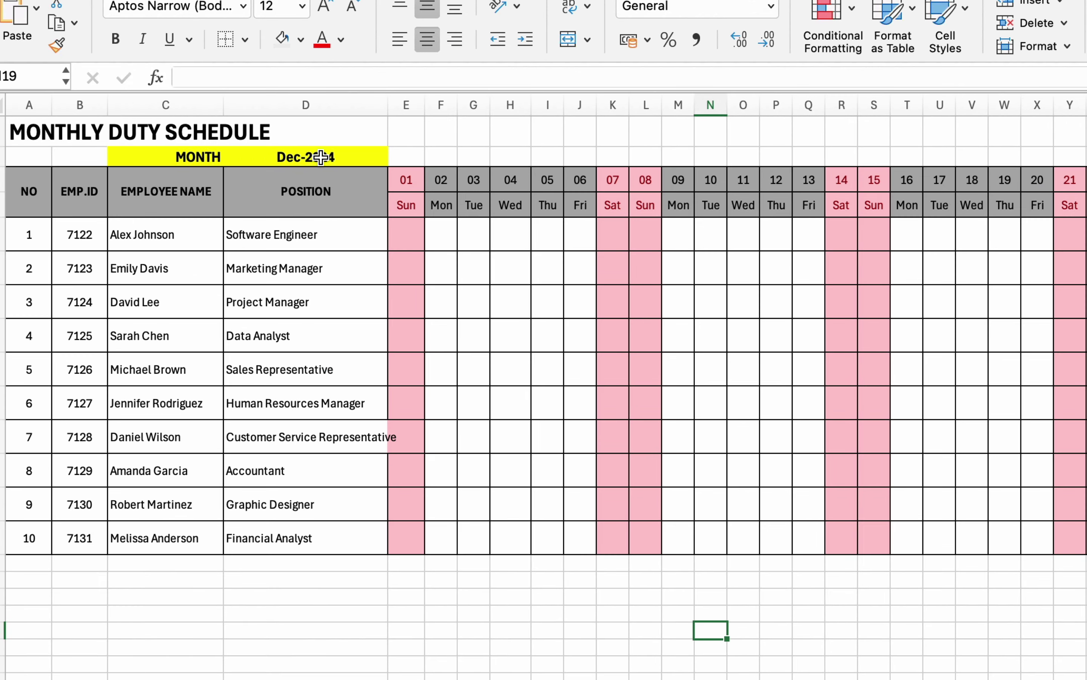
# Step: Replace the month date in D2 with 01 jan 2024 to test the schedule
pyautogui.click(63, 148)
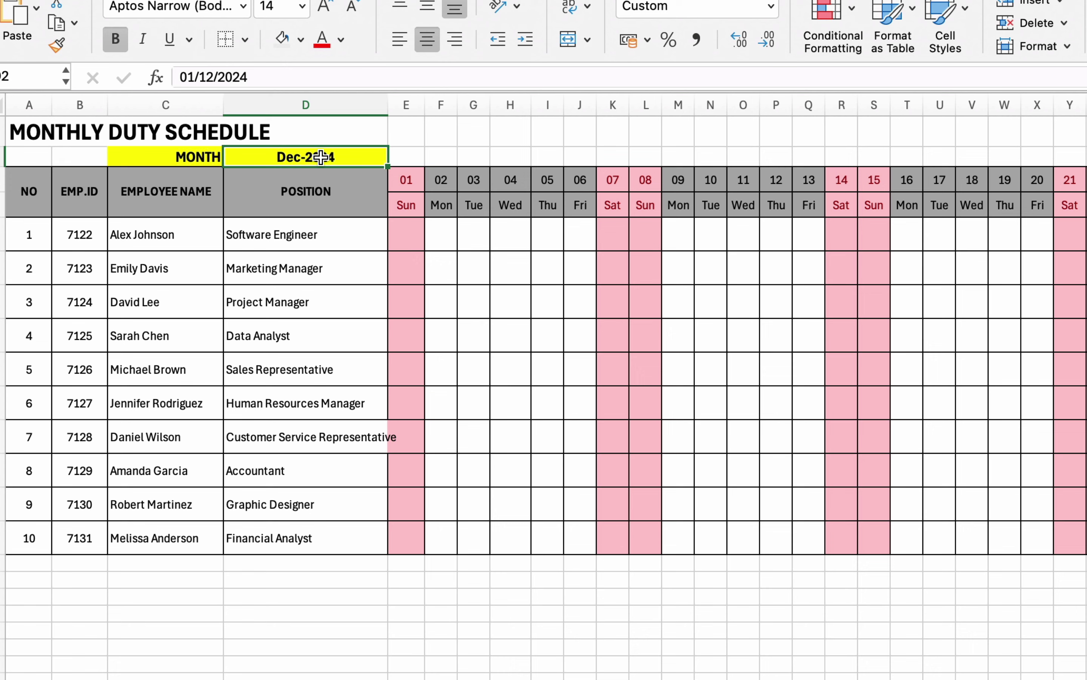
pyautogui.press('Delete')
pyautogui.write('01 ja')
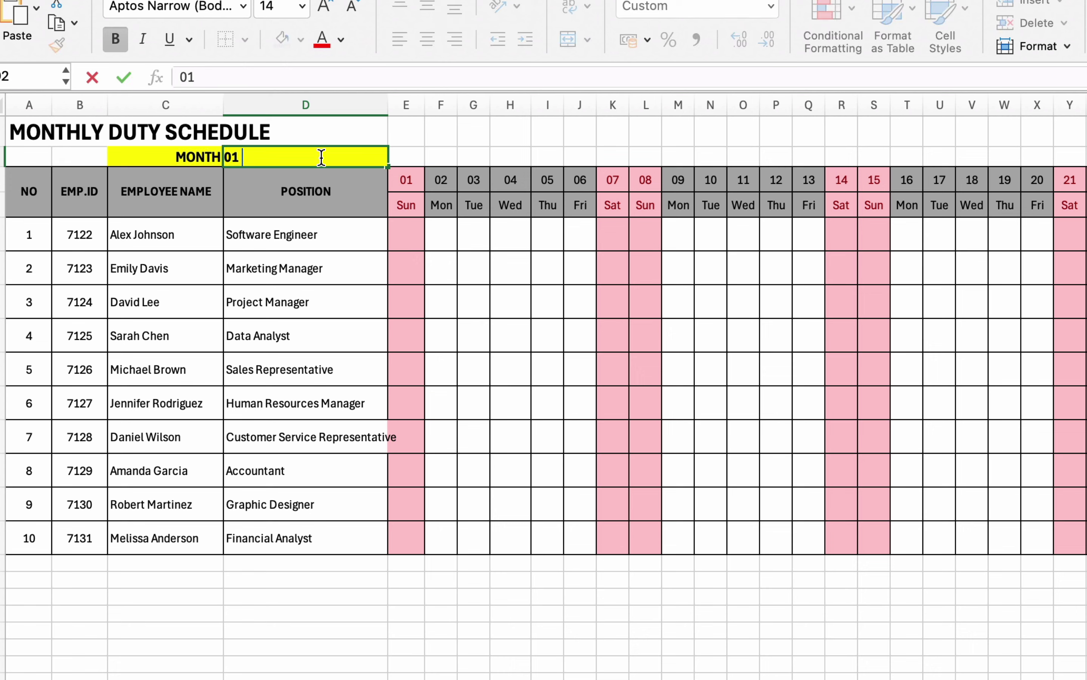
pyautogui.write('n 2024')
pyautogui.press('Return')
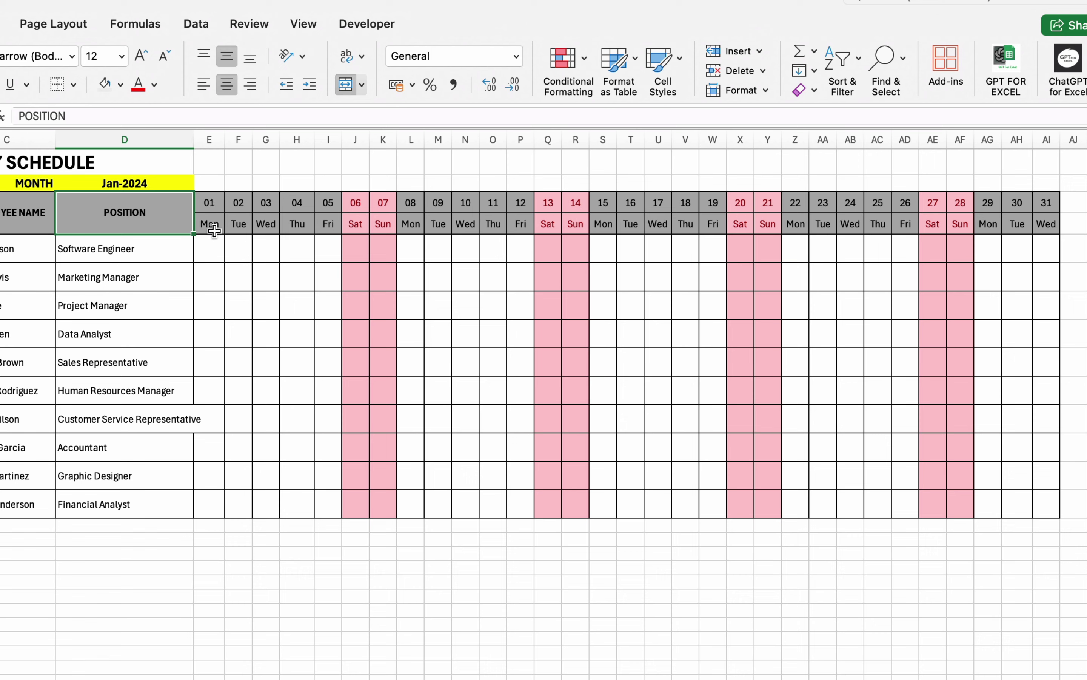
# Step: Change the year of the date in D2 to 2025, keeping the month at January
pyautogui.click(212, 226)
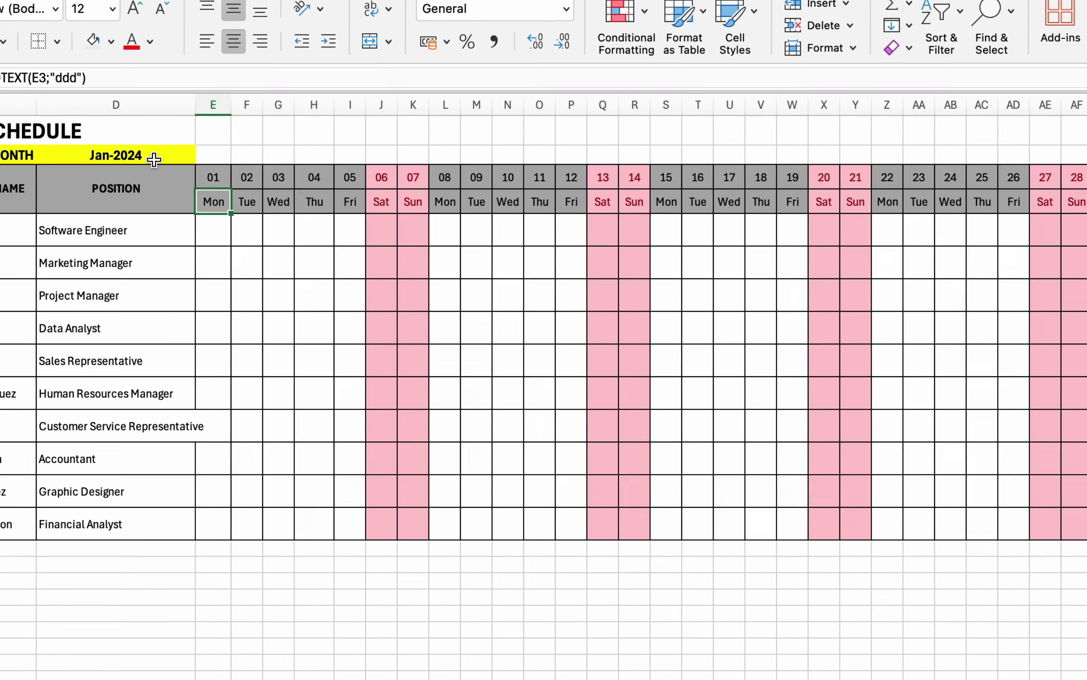
pyautogui.click(155, 182)
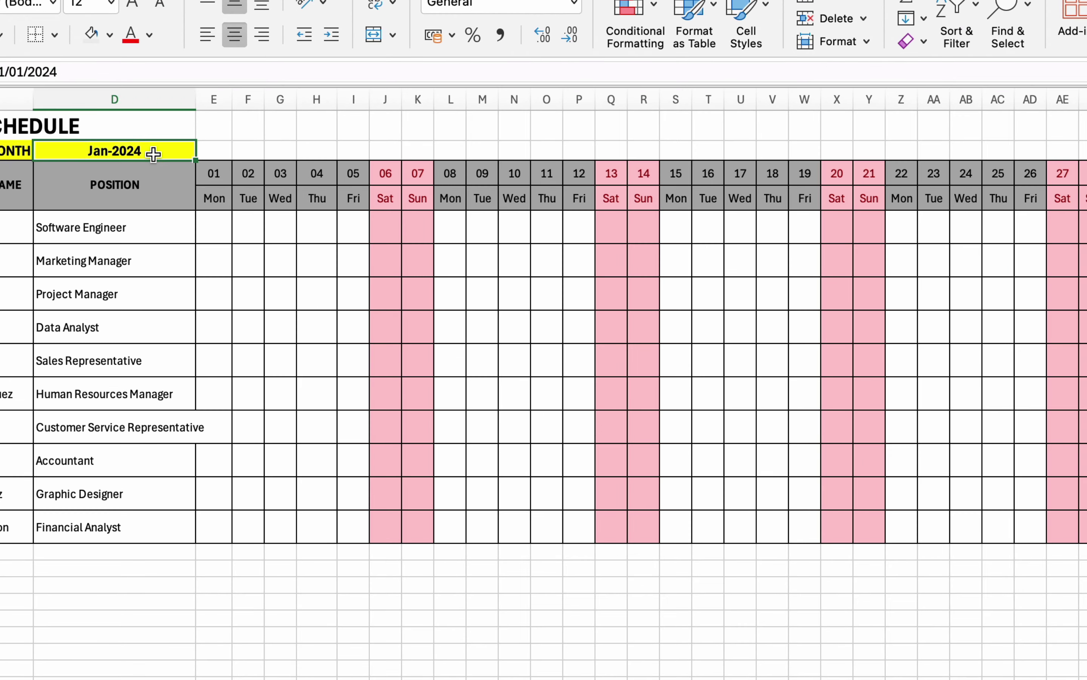
pyautogui.click(62, 71)
pyautogui.press('BackSpace')
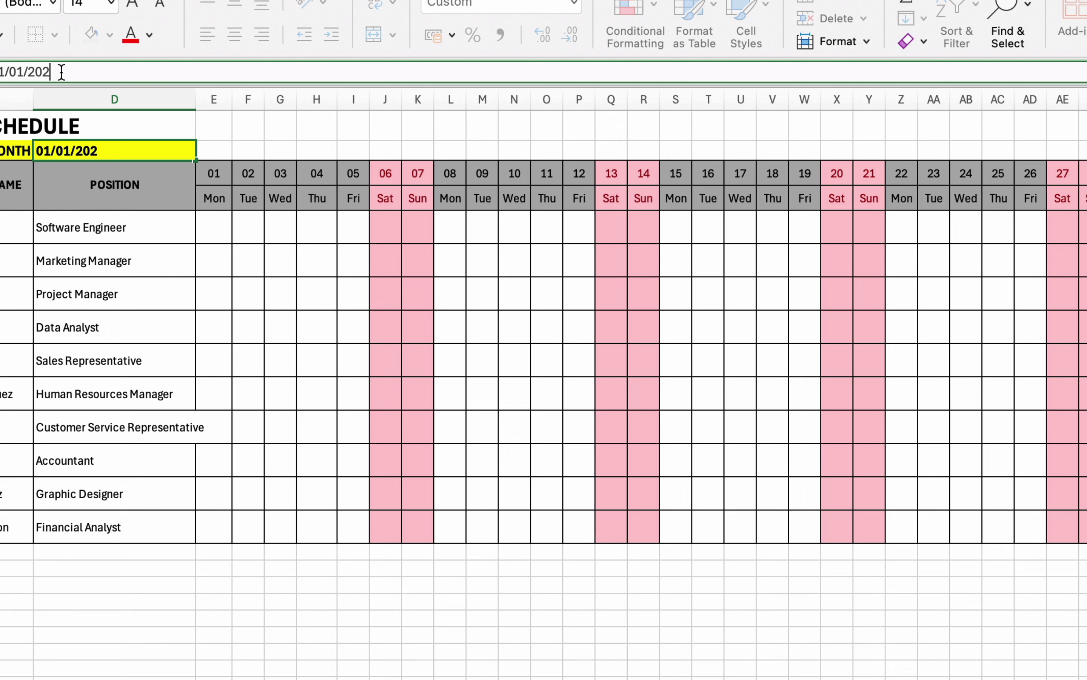
pyautogui.write('5')
pyautogui.press('Return')
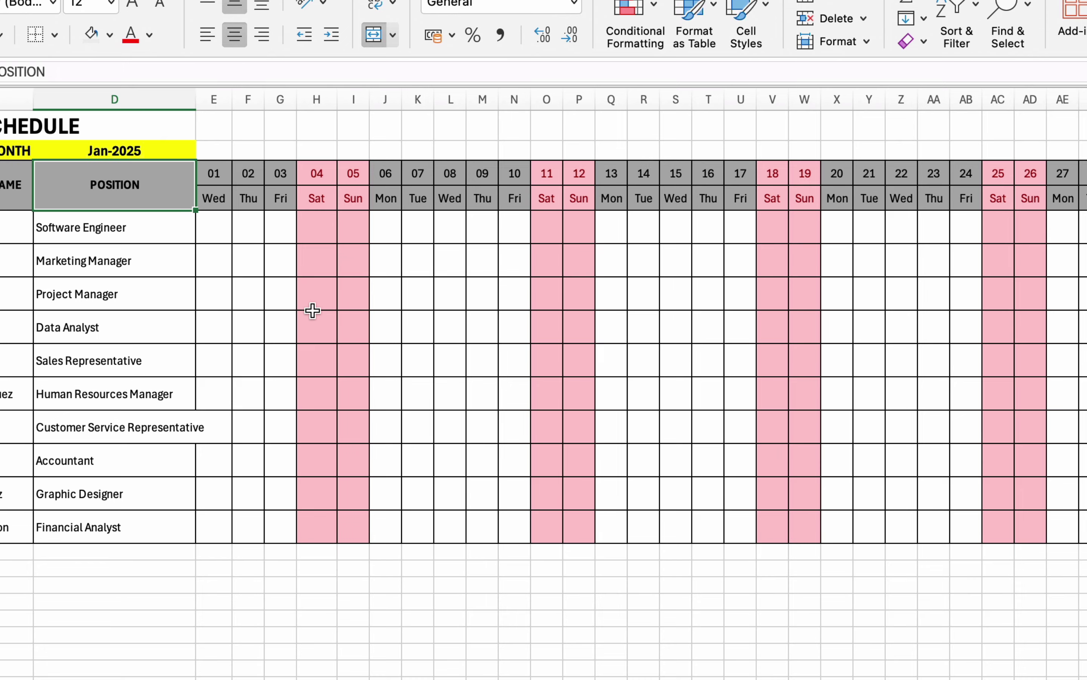
# Step: Select the month cell D2 beside the MONTH label
pyautogui.click(147, 151)
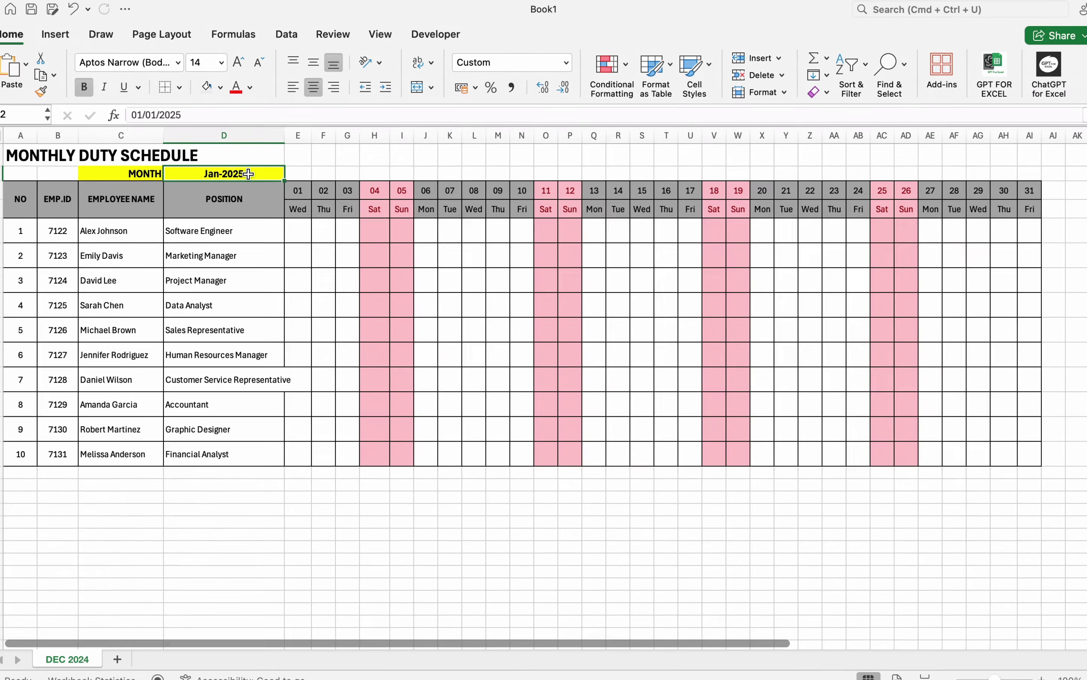